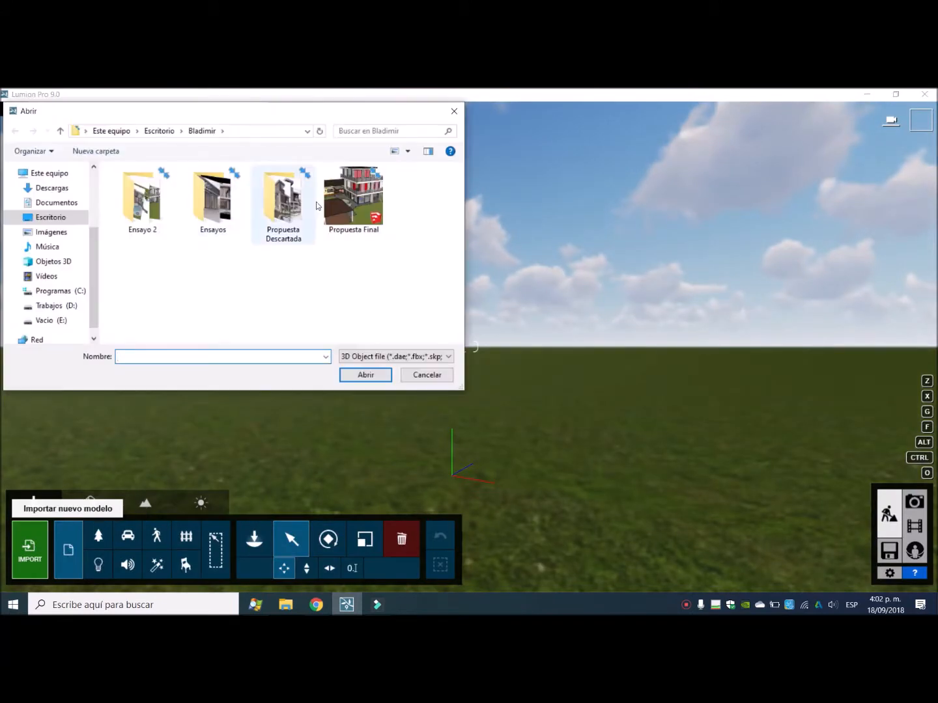
# Import the Propuesta Final model, position it at X 0 and Z 0, and switch to the material editor.
pyautogui.click(365, 375)
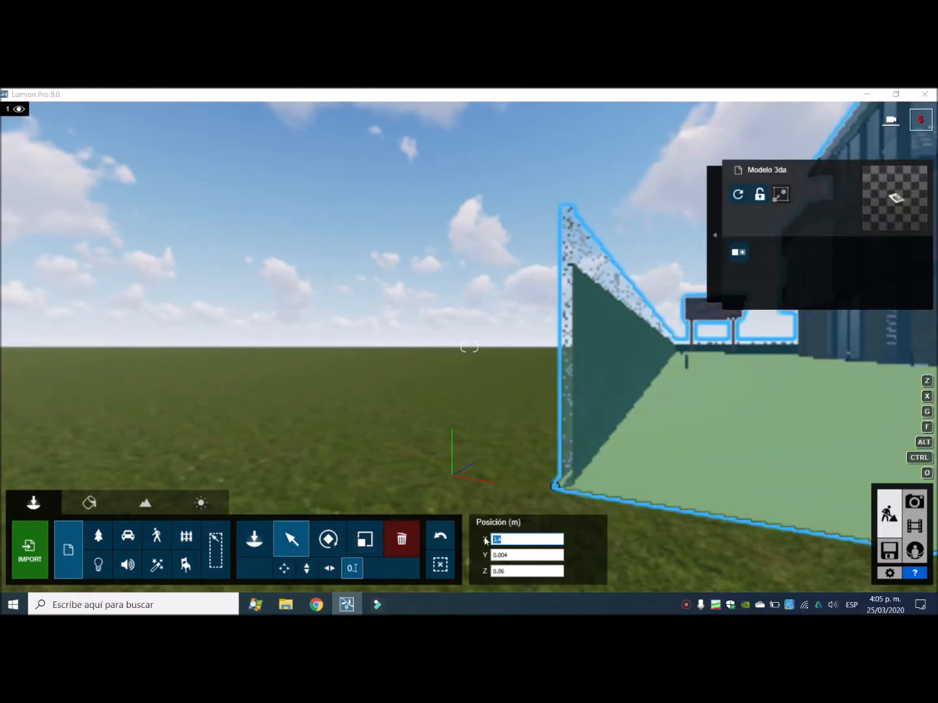
pyautogui.press('Return')
pyautogui.moveTo(520, 390); pyautogui.dragTo(97, 455, button='right')
pyautogui.click(90, 501)
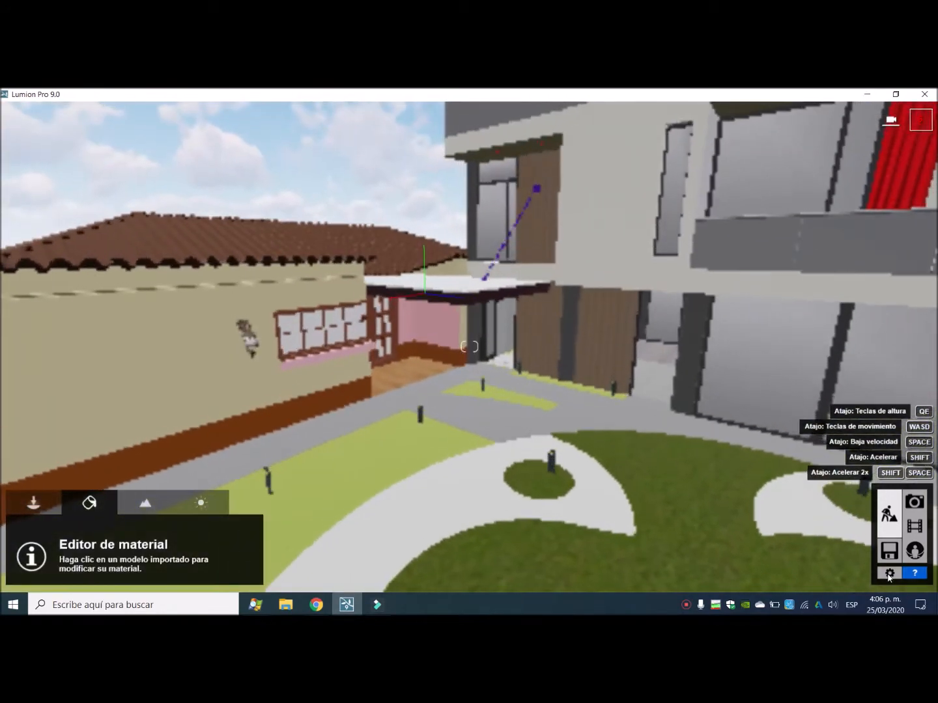
# Set the editor resolution to 66% and turn on full-screen display in the program settings.
pyautogui.click(888, 573)
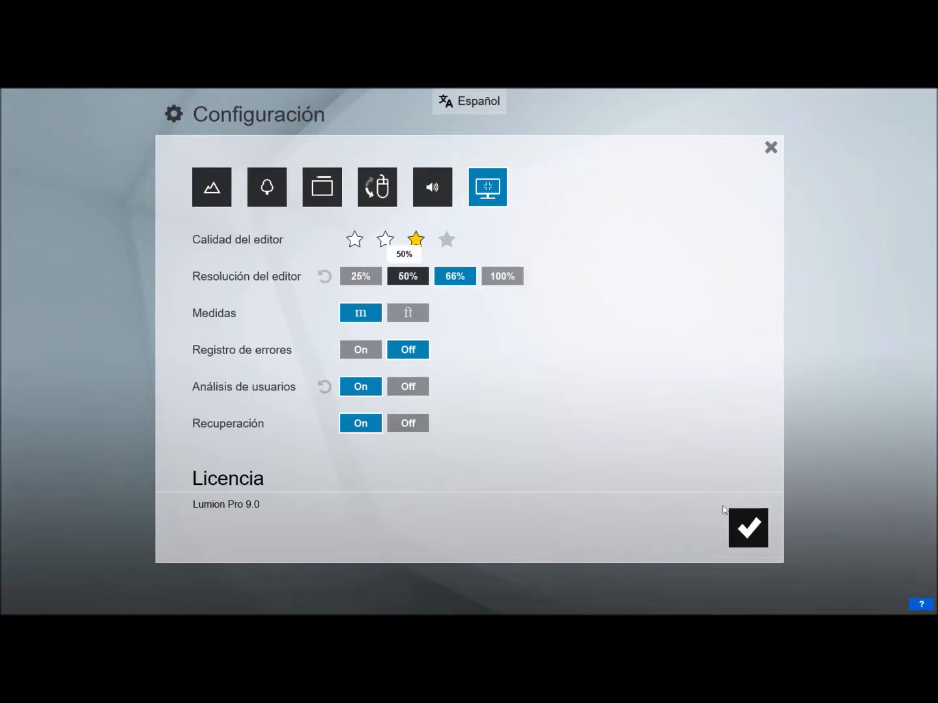
pyautogui.click(748, 528)
# Assign the Landscape material to the green lawn areas and raise the whole model to Y 1.00 m.
pyautogui.click(480, 379)
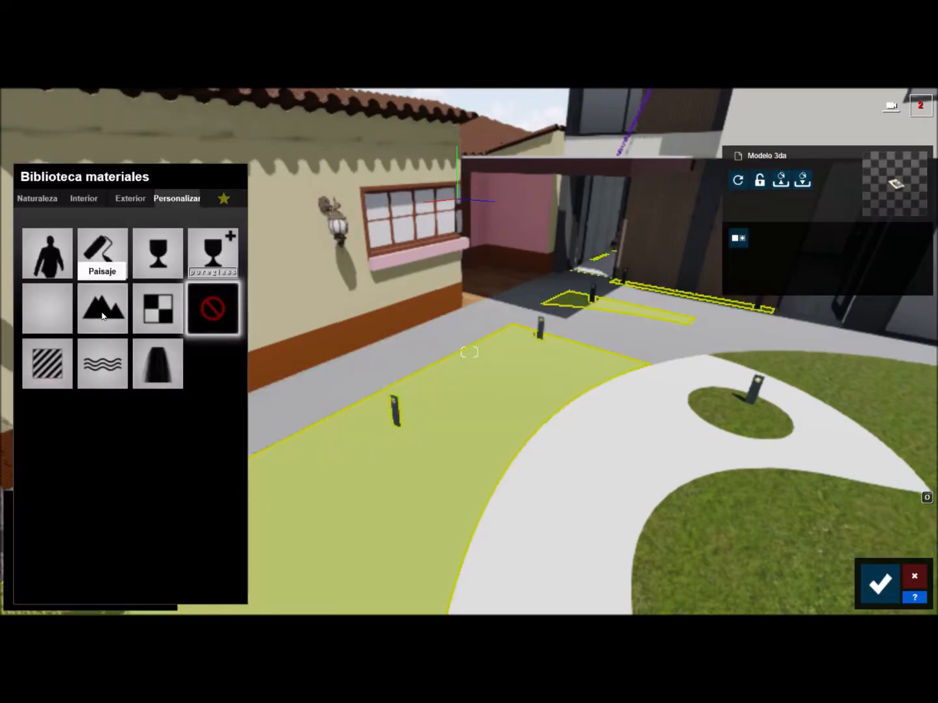
pyautogui.click(103, 317)
pyautogui.moveTo(283, 508); pyautogui.dragTo(389, 457, button='right')
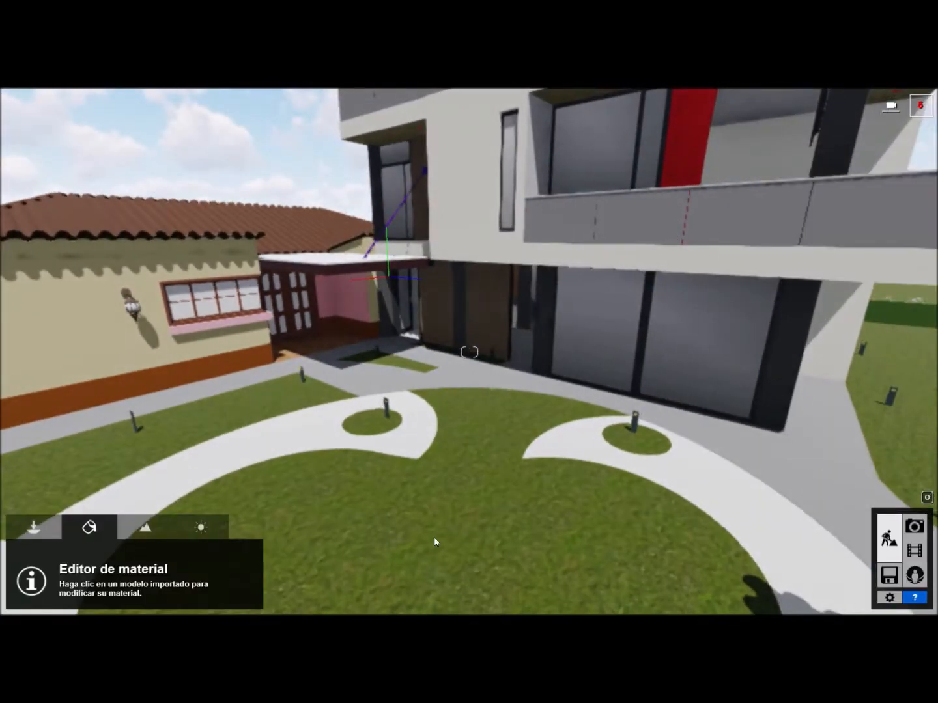
pyautogui.click(34, 527)
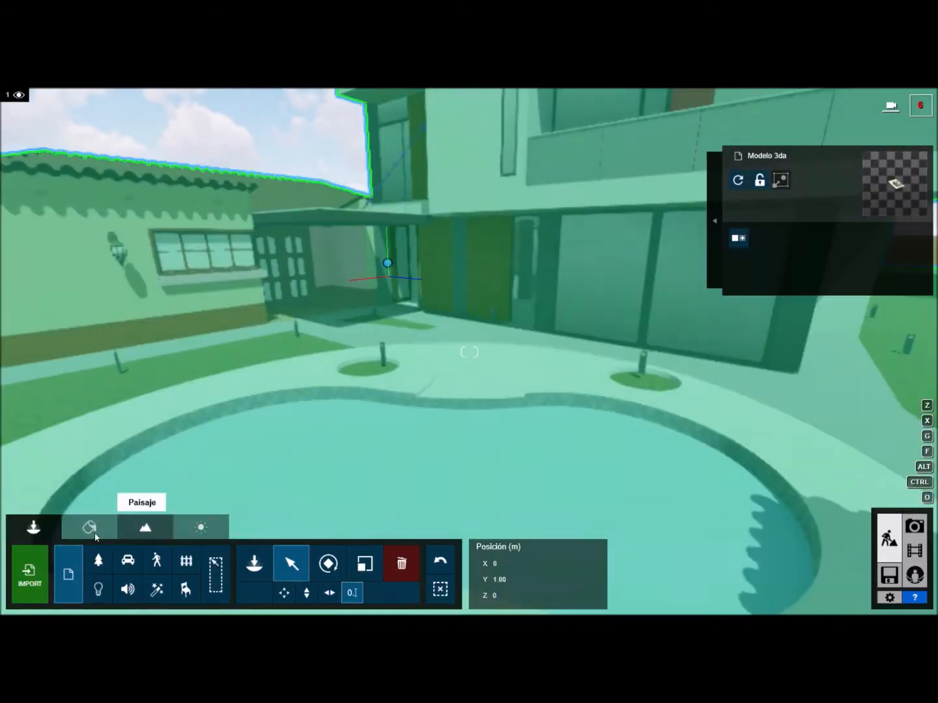
pyautogui.click(89, 528)
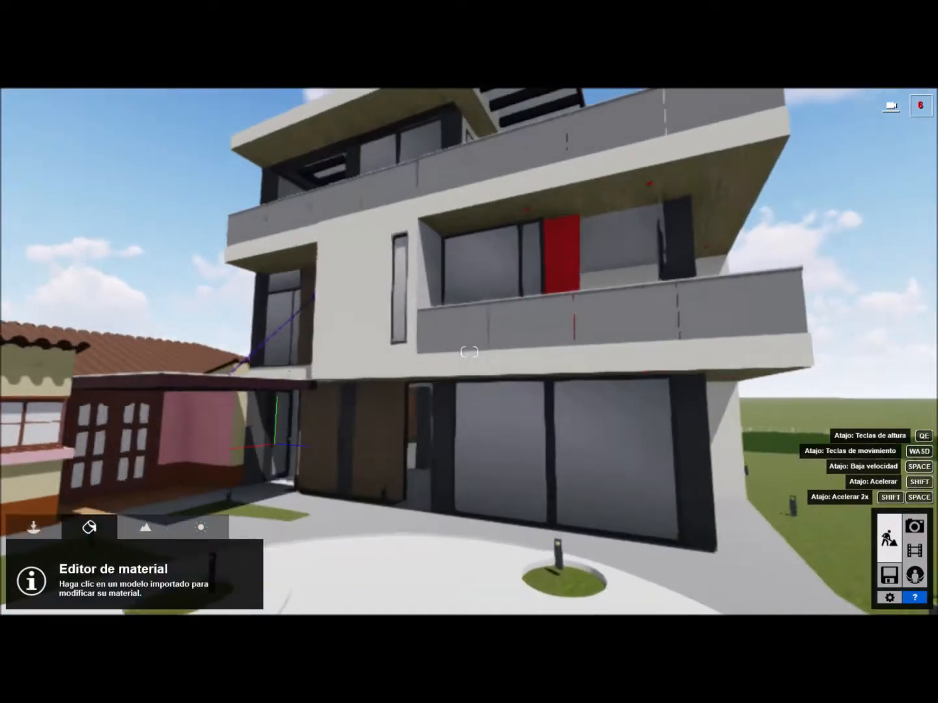
# Apply the first clear Pureglass material from the exterior glass library to the building's window panes.
pyautogui.click(534, 403)
pyautogui.click(131, 198)
pyautogui.click(132, 235)
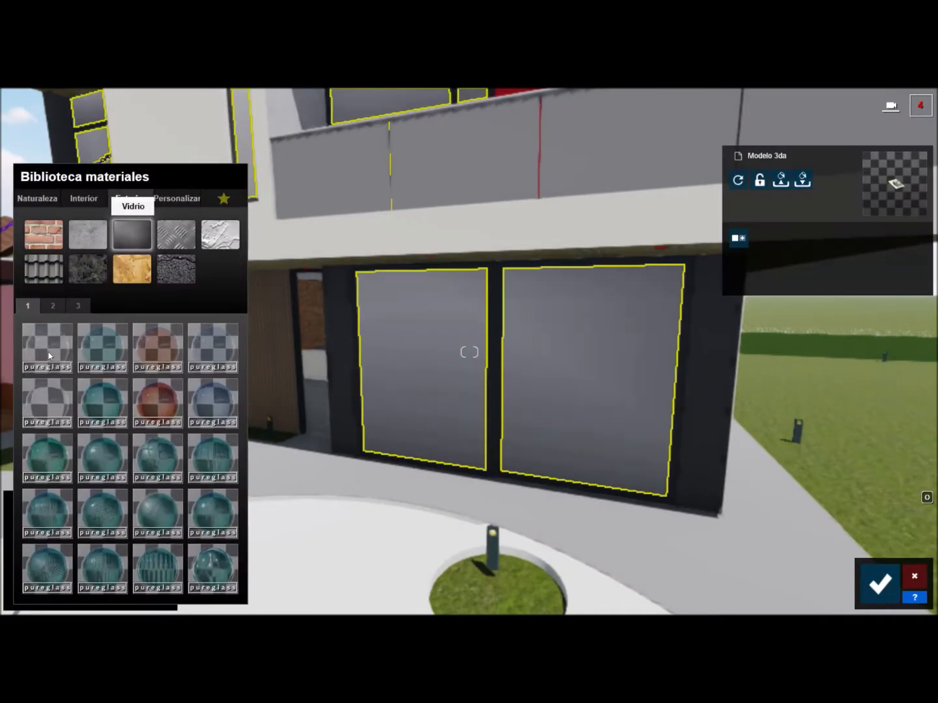
pyautogui.click(50, 354)
# Apply the exterior metal Polii Metal StainlessSteelCast 001 2K to the dark columns beside the large windows.
pyautogui.click(176, 235)
pyautogui.click(83, 304)
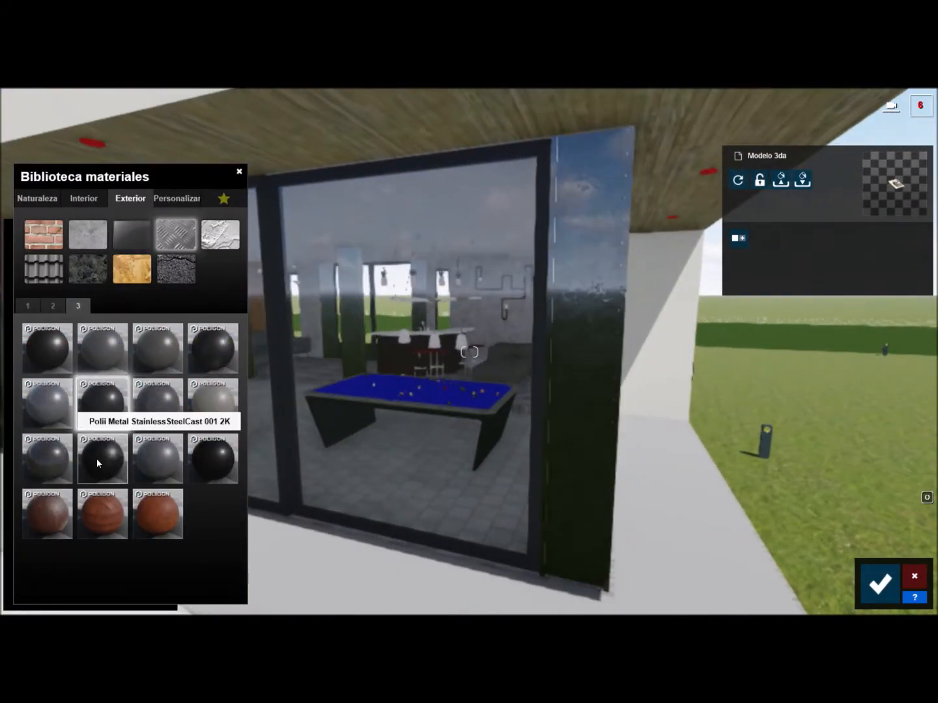
pyautogui.click(97, 463)
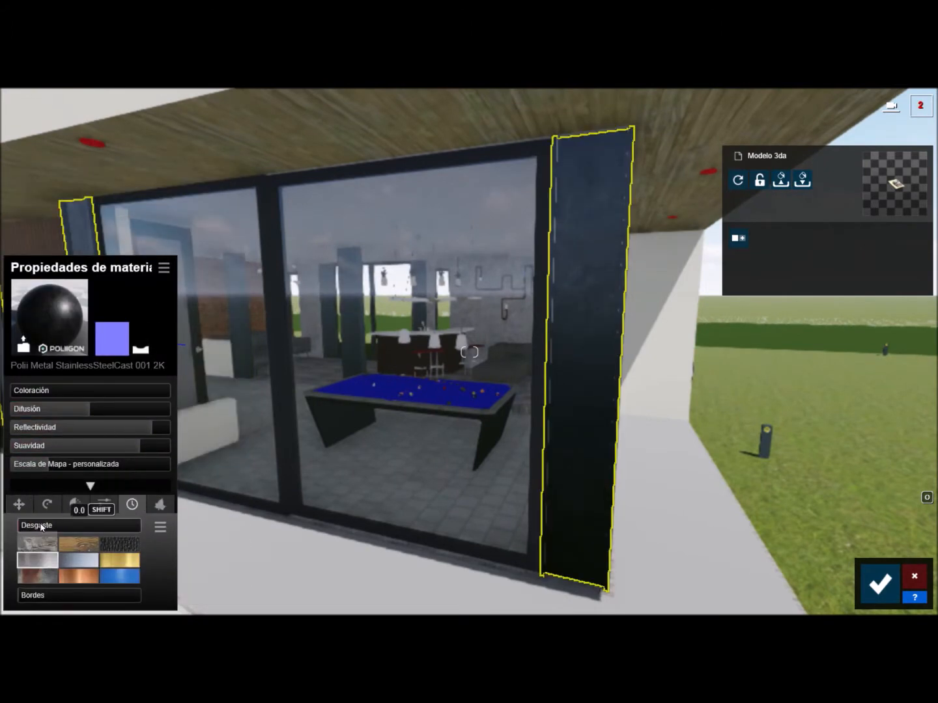
# Apply the Wood Floor 021b DDDS 1024 material to the balcony soffits and increase its smoothness.
pyautogui.click(402, 135)
pyautogui.click(84, 197)
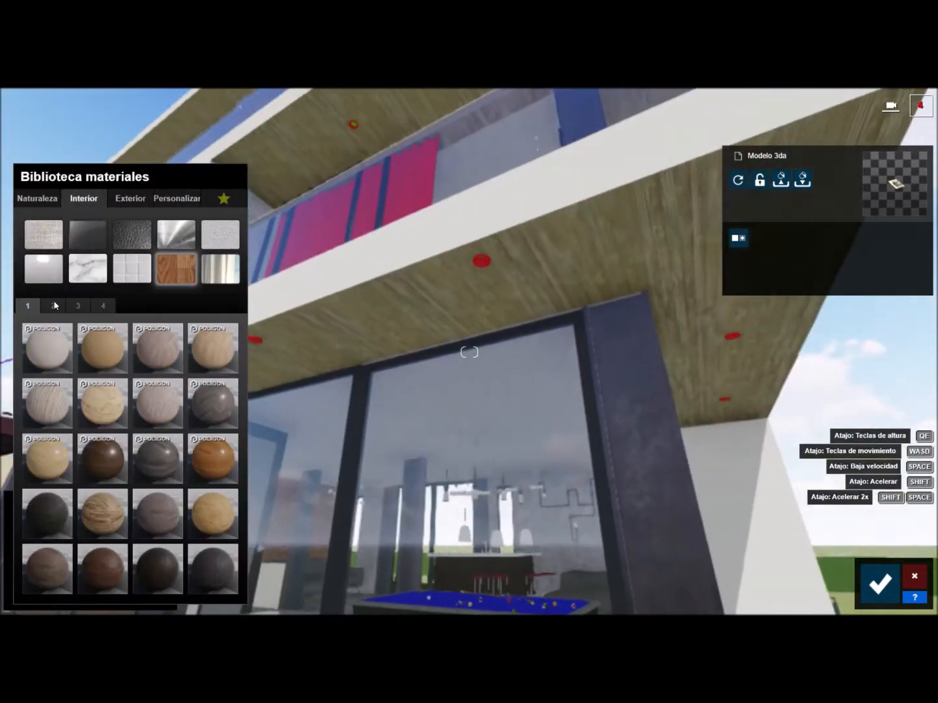
pyautogui.click(53, 305)
pyautogui.click(102, 568)
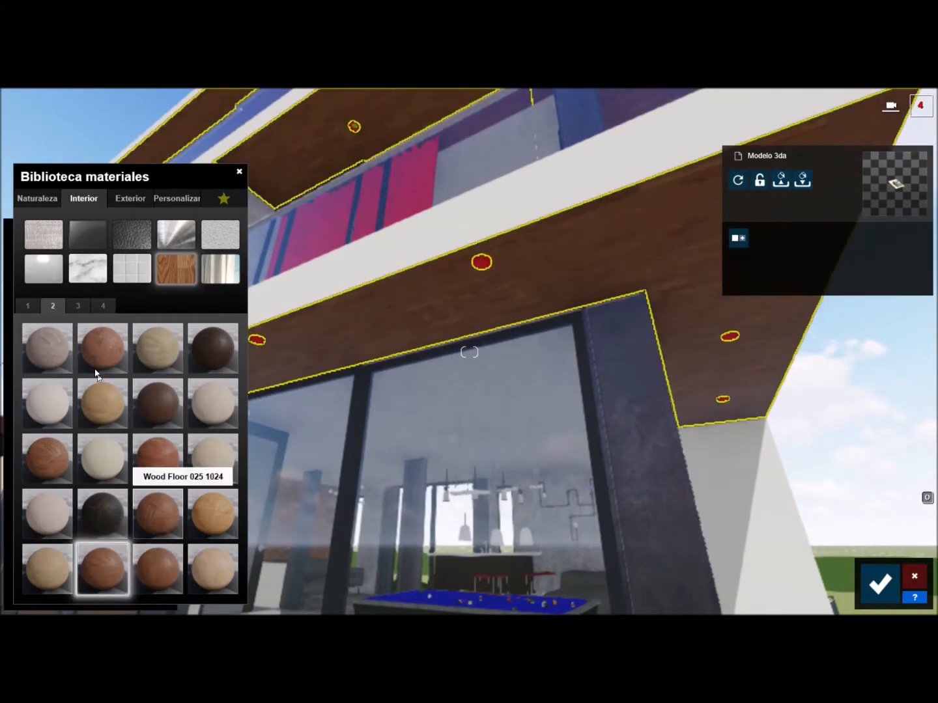
pyautogui.click(130, 198)
pyautogui.click(53, 305)
pyautogui.click(78, 306)
pyautogui.click(156, 458)
pyautogui.click(156, 458)
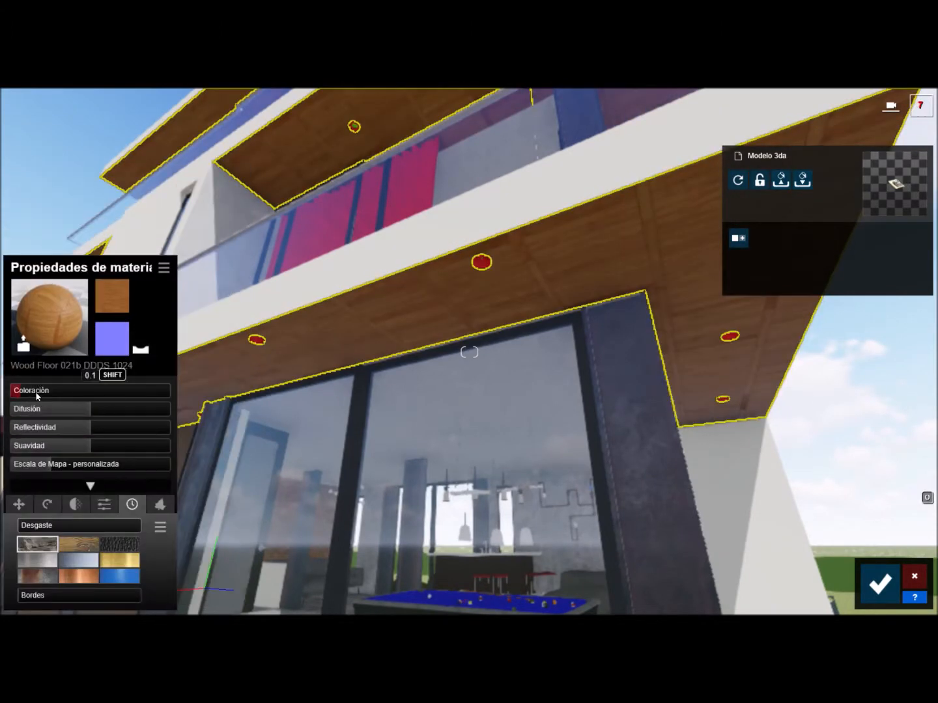
pyautogui.click(156, 446)
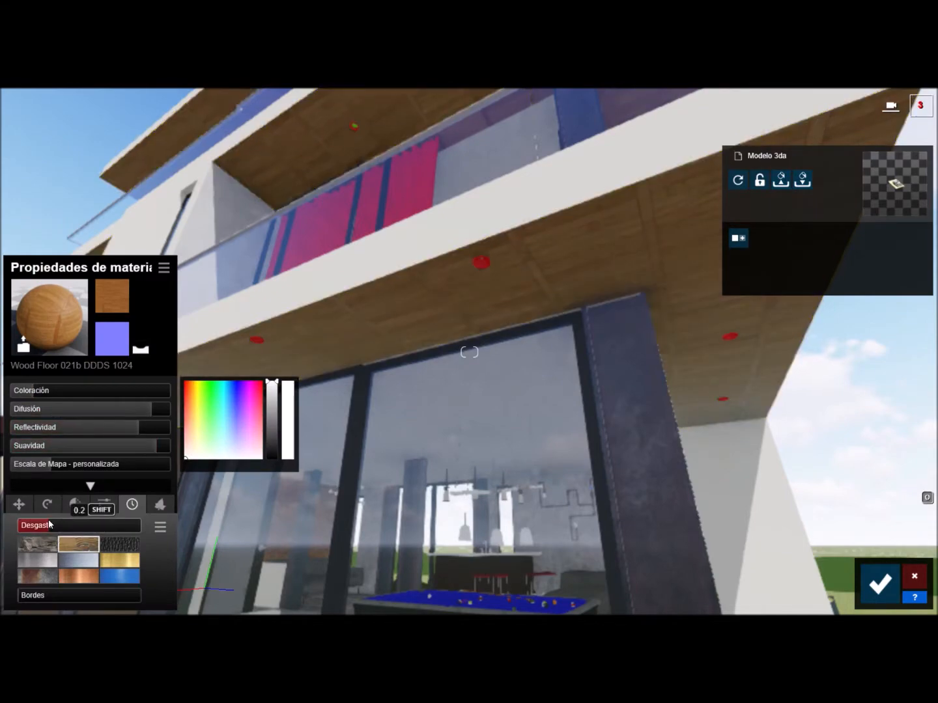
# Replace the slatted wood wall panels near the entrance with the Polii Tiles 02 01 3k stone material.
pyautogui.press('s')
pyautogui.press('w')
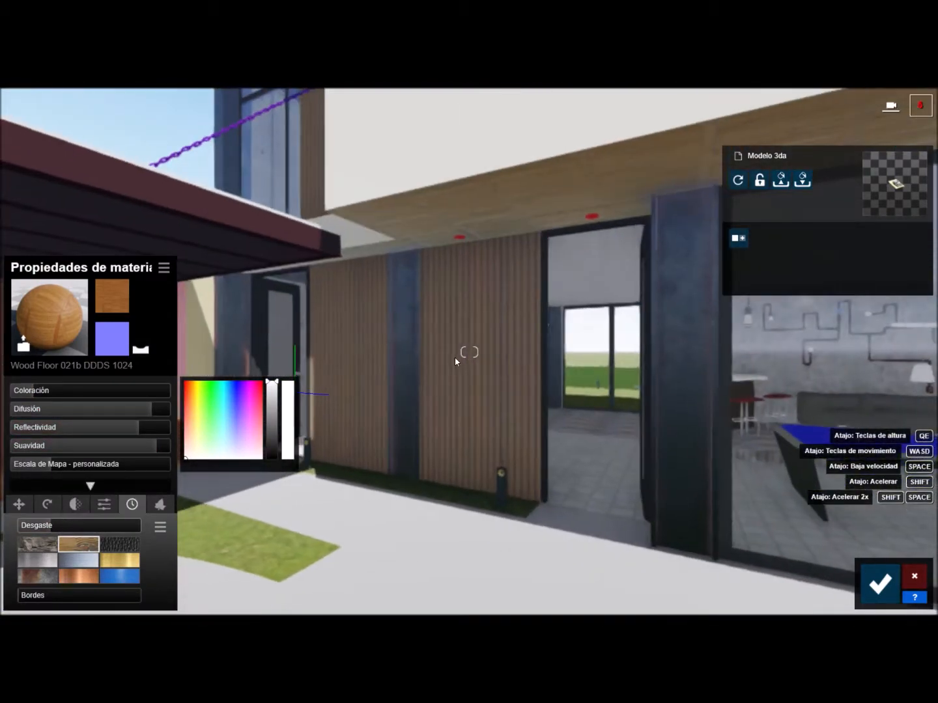
pyautogui.click(49, 317)
pyautogui.click(131, 198)
pyautogui.click(88, 268)
pyautogui.click(53, 305)
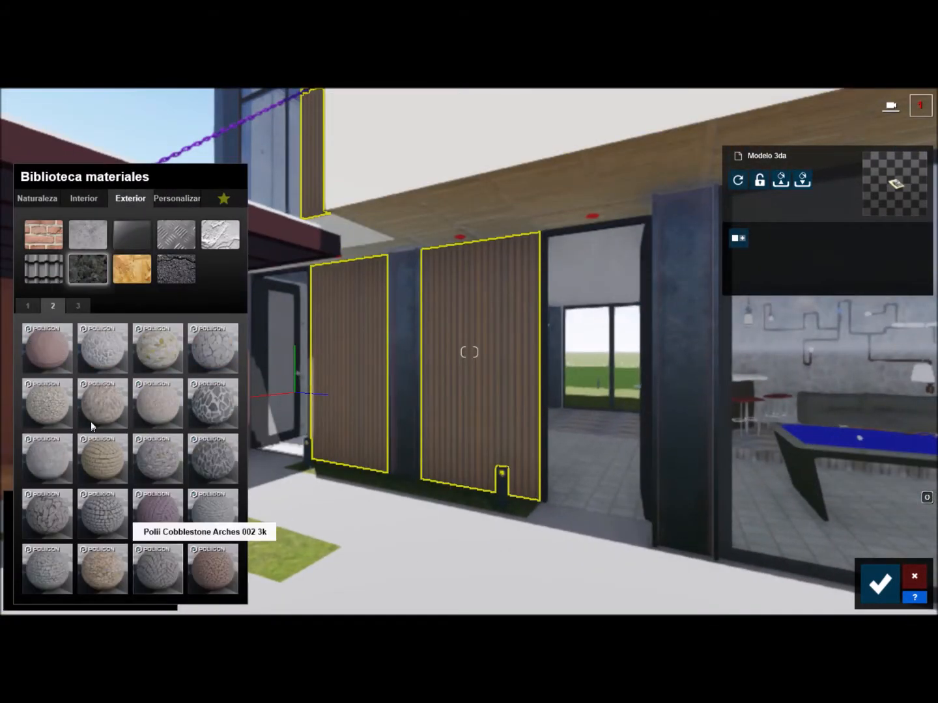
pyautogui.click(46, 234)
pyautogui.click(162, 408)
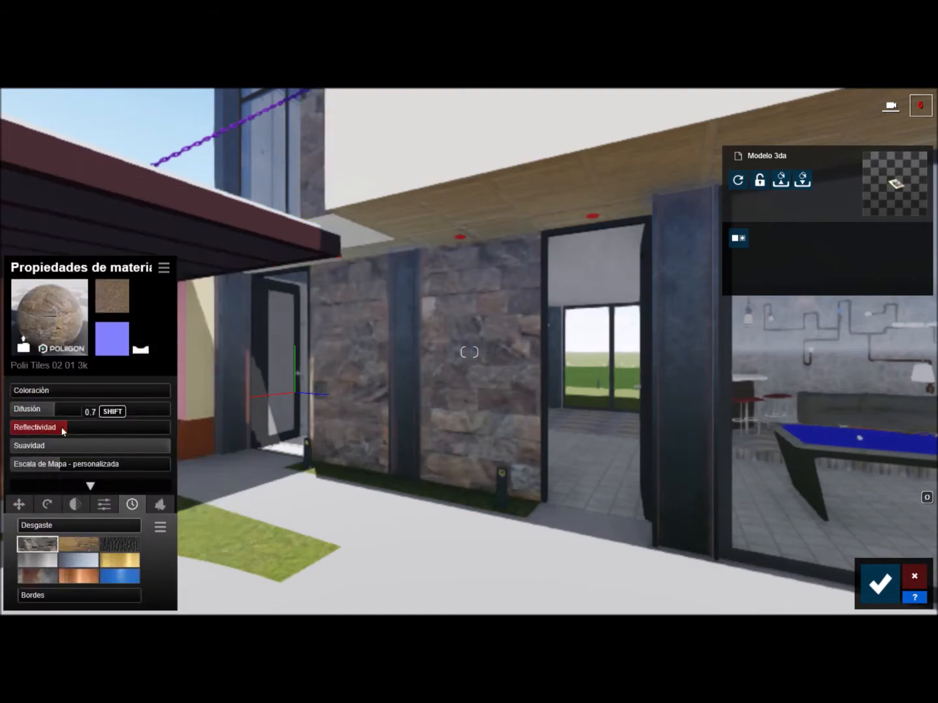
# Give the interior brick wall behind the sofa a darker red-brown exterior brick material with light mortar.
pyautogui.press('w')
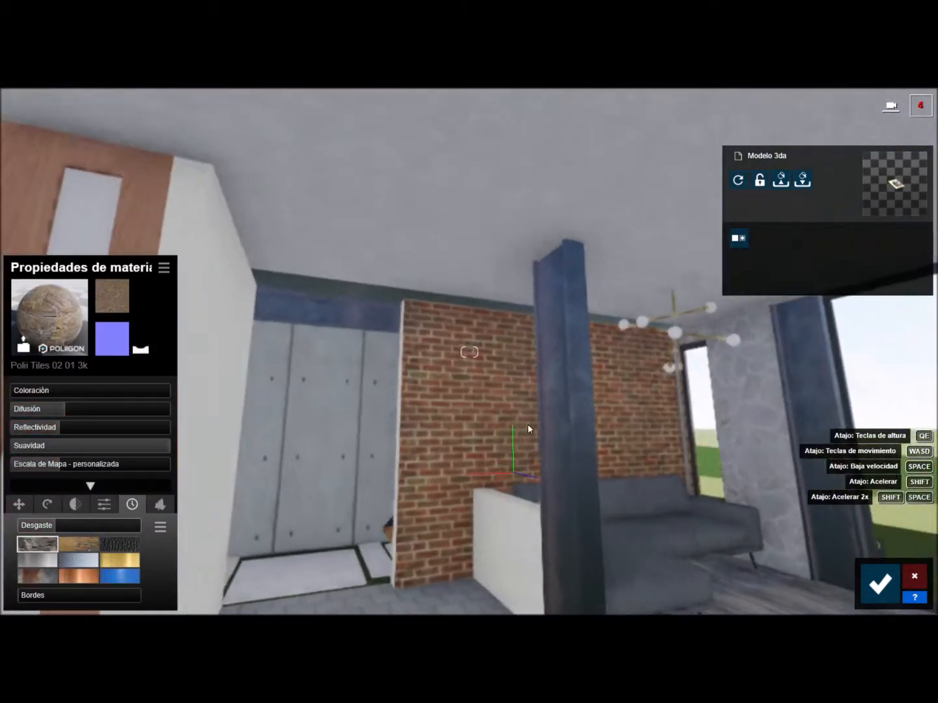
pyautogui.click(455, 366)
pyautogui.click(130, 198)
pyautogui.click(44, 234)
pyautogui.click(53, 306)
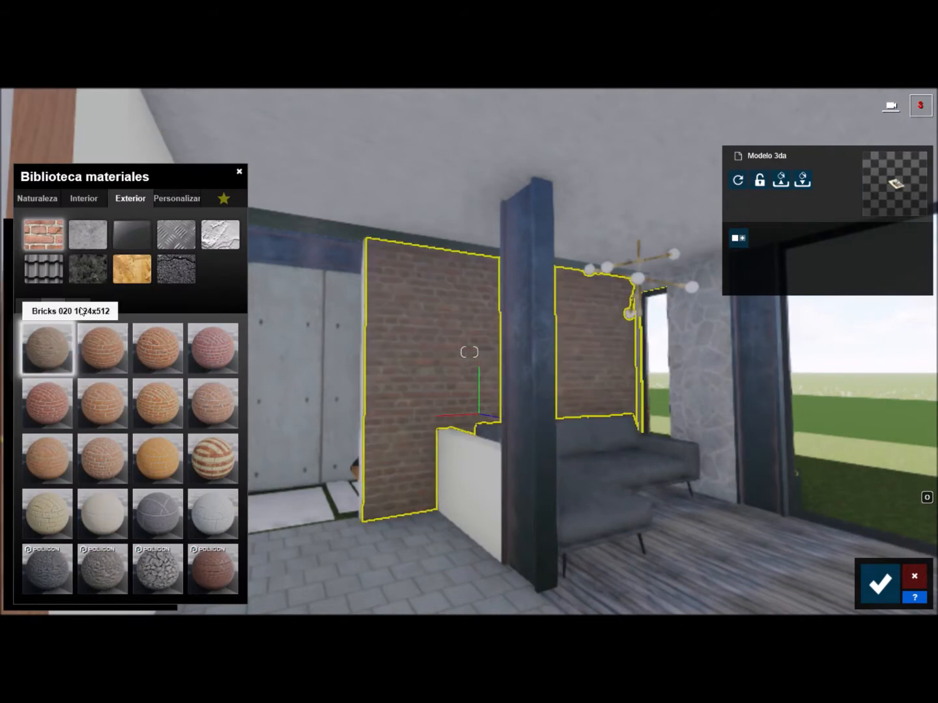
pyautogui.click(78, 305)
pyautogui.click(102, 404)
# Apply a light grey exterior wood plank material to the living-area floor.
pyautogui.moveTo(391, 424); pyautogui.dragTo(470, 455, button='right')
pyautogui.click(470, 455)
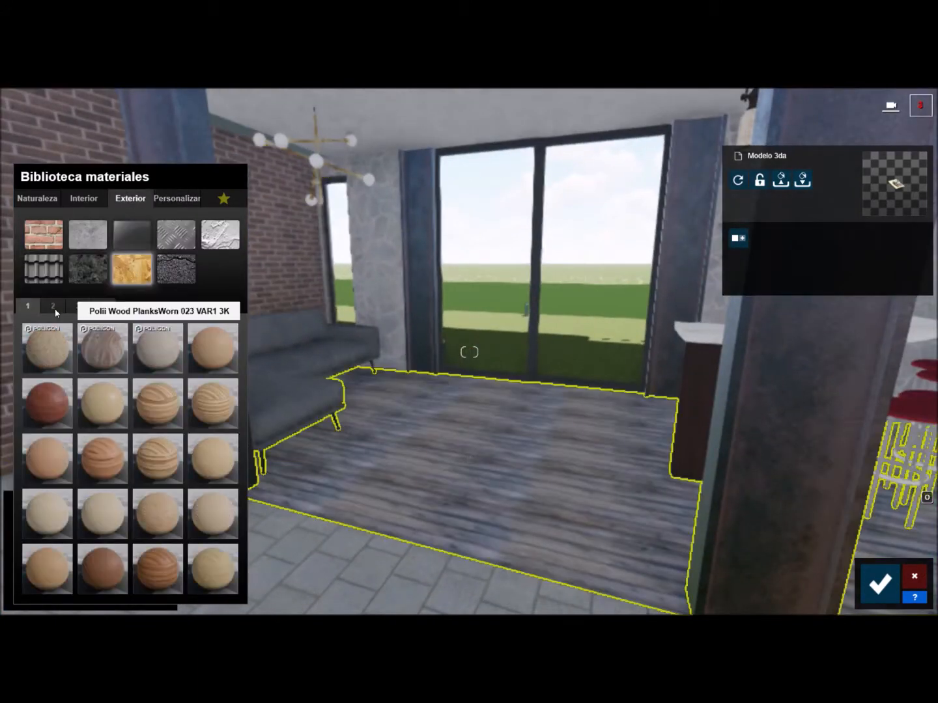
pyautogui.click(148, 510)
pyautogui.click(52, 465)
# Apply the Polii TilesRectangularBrushed 001 2k interior tile to the paved floor beside the living area.
pyautogui.moveTo(390, 456); pyautogui.dragTo(433, 463, button='right')
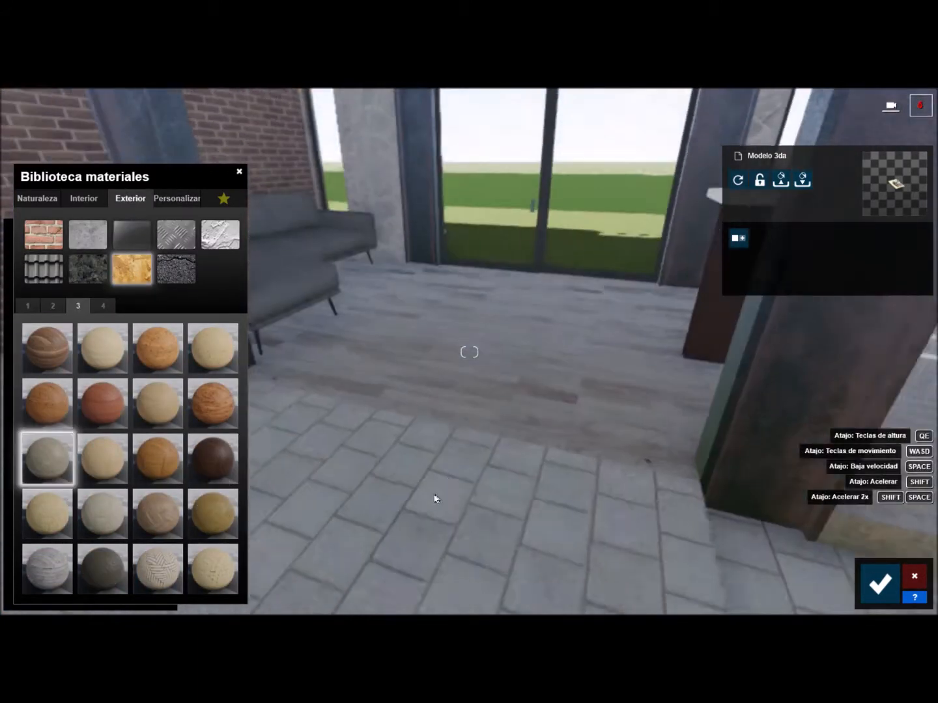
pyautogui.click(435, 500)
pyautogui.click(85, 198)
pyautogui.click(47, 354)
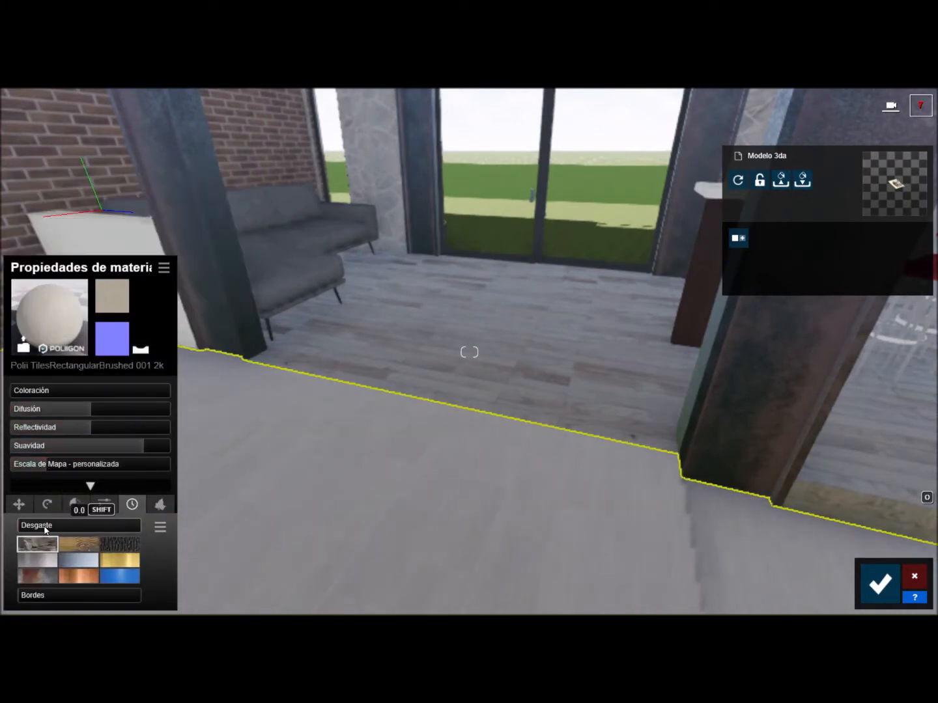
# Apply the Exterior Walls Alt 027 019 DDDS 1024 plaster to the stone wall behind the pipe lamps and brighten it.
pyautogui.moveTo(50, 466); pyautogui.dragTo(196, 467, button='right')
pyautogui.click(337, 306)
pyautogui.click(131, 198)
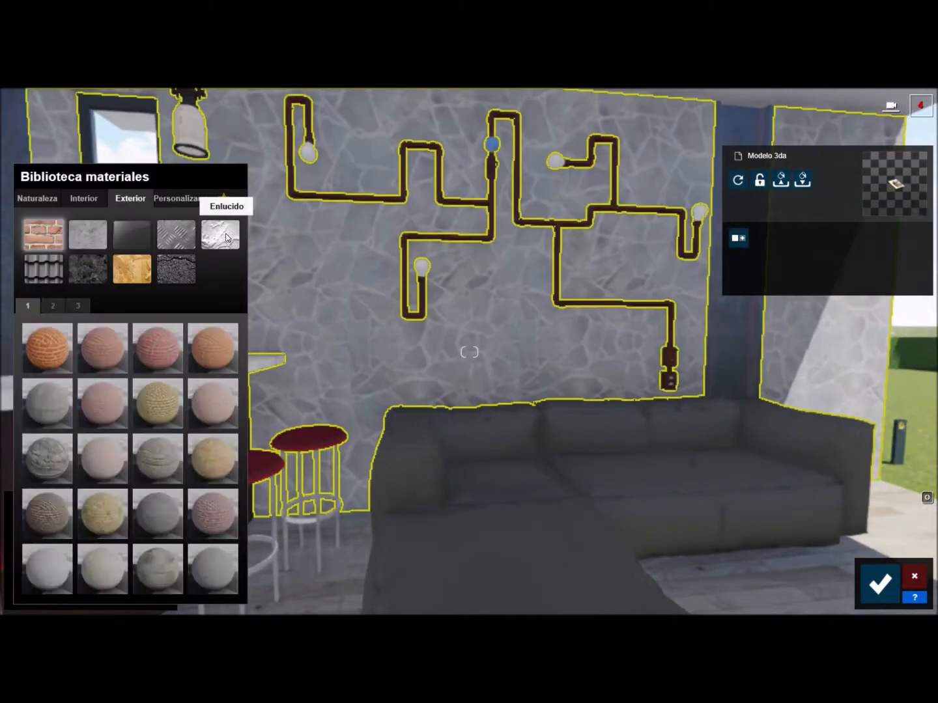
pyautogui.click(226, 233)
pyautogui.press('w')
pyautogui.click(214, 348)
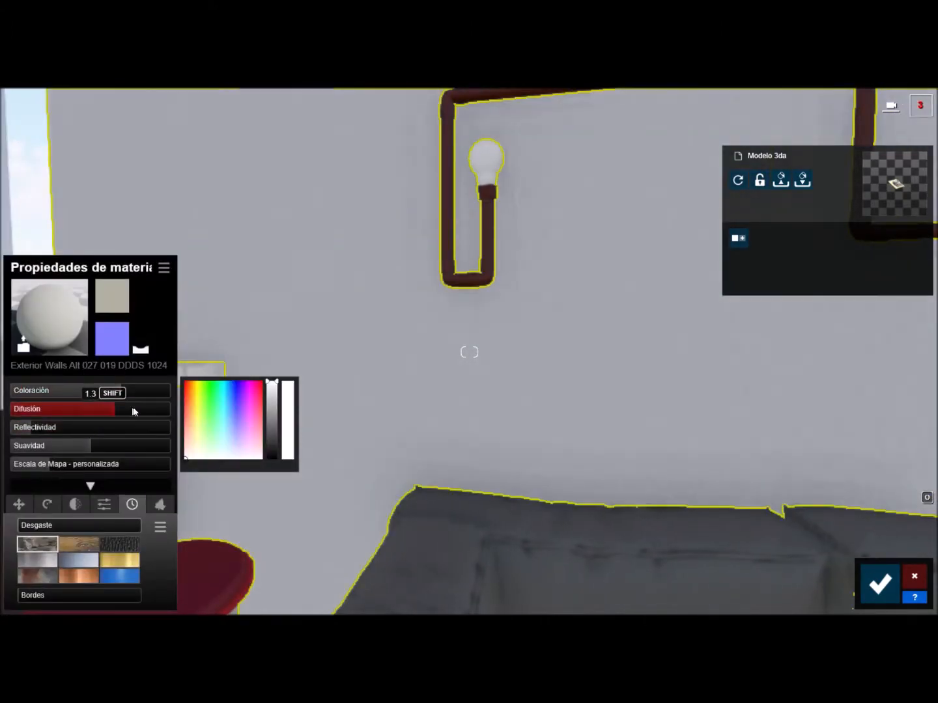
pyautogui.press('s')
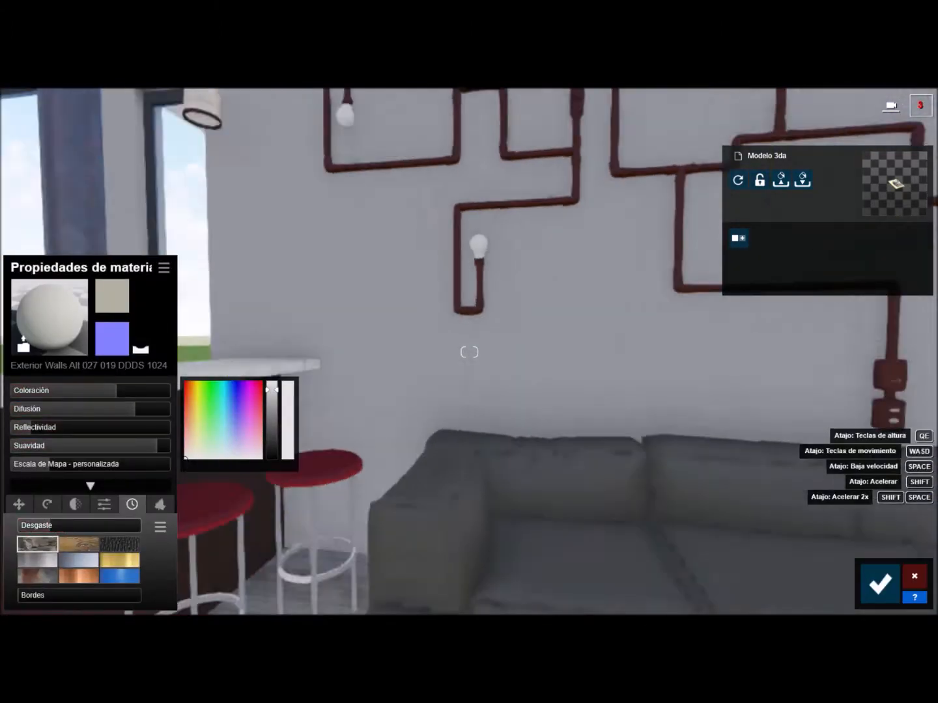
# Apply the Plaster 002 DDDS 1024 interior plaster to the living-room ceiling.
pyautogui.moveTo(274, 263); pyautogui.dragTo(408, 263, button='right')
pyautogui.click(409, 263)
pyautogui.click(83, 198)
pyautogui.click(220, 233)
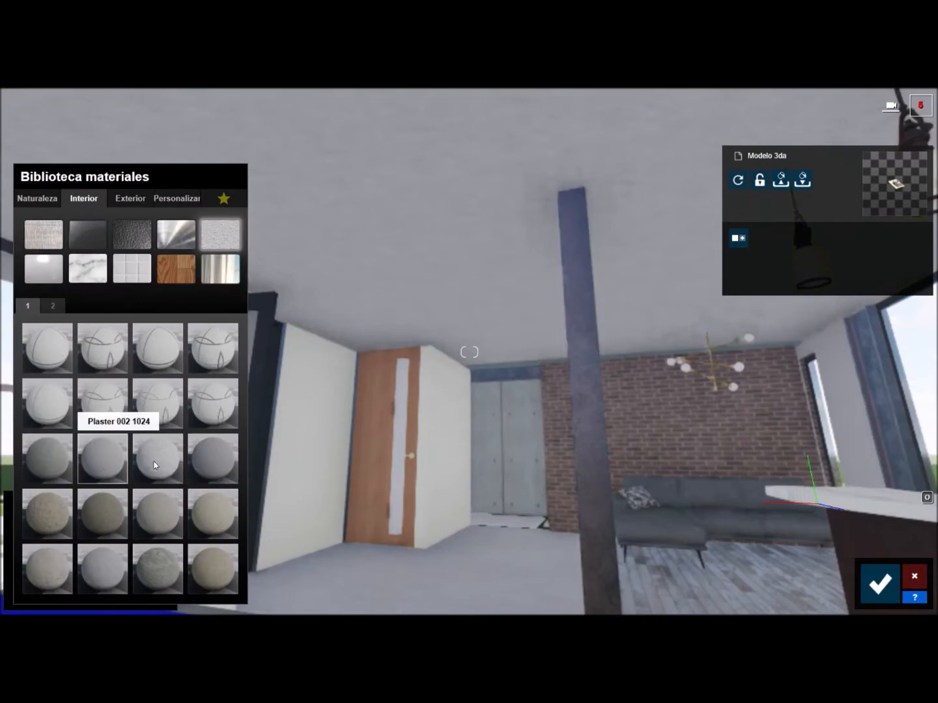
pyautogui.click(109, 460)
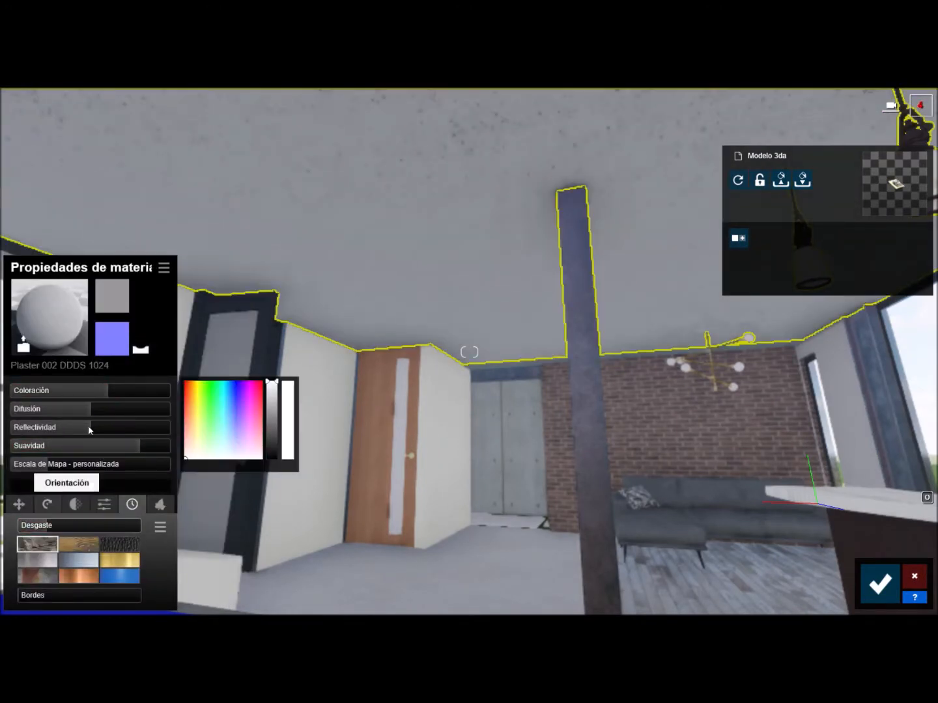
# Apply an exterior concrete material to the front of the bar counter.
pyautogui.moveTo(134, 410); pyautogui.dragTo(577, 450, button='right')
pyautogui.click(577, 450)
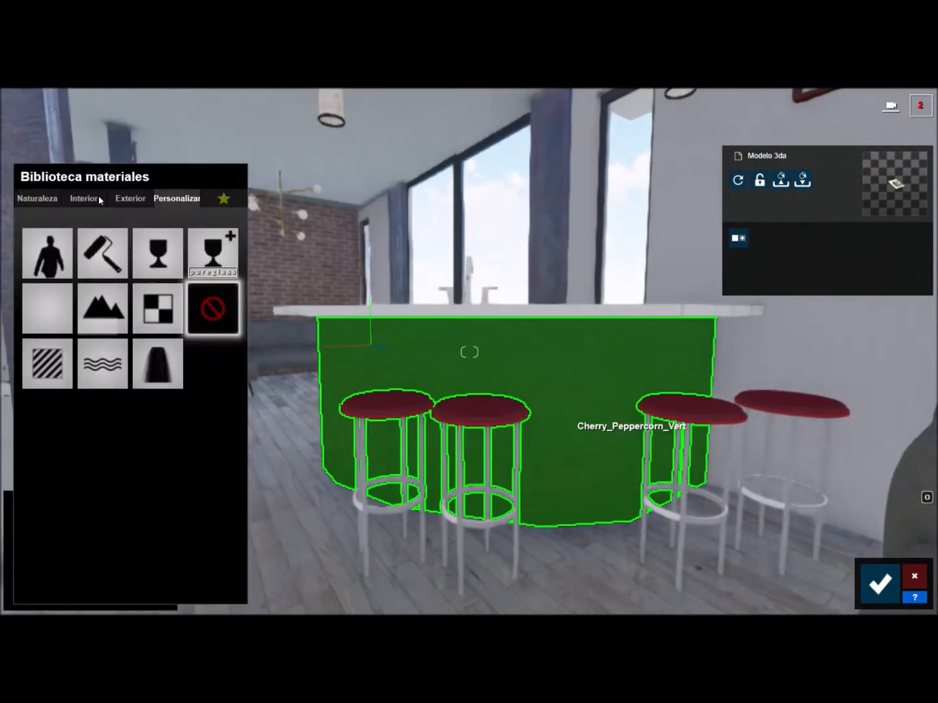
pyautogui.click(130, 198)
pyautogui.click(87, 235)
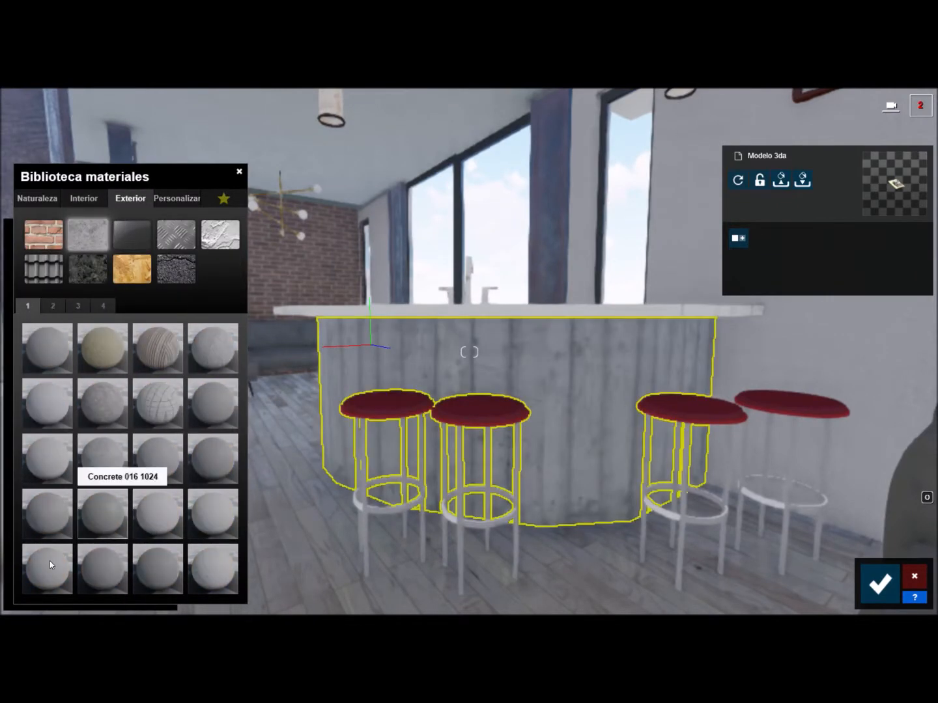
pyautogui.click(211, 564)
# Apply the Polii Concrete Plates 02 VAR1 2K exterior concrete to the wall with the pipe lamps.
pyautogui.moveTo(468, 390); pyautogui.dragTo(717, 352, button='right')
pyautogui.click(219, 234)
pyautogui.click(88, 230)
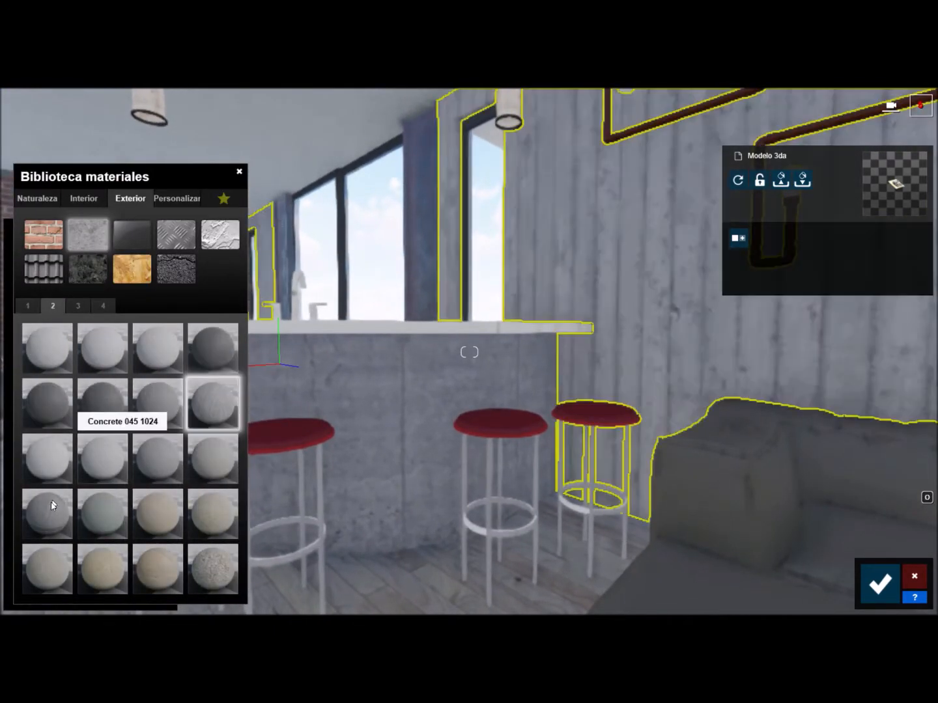
pyautogui.click(77, 306)
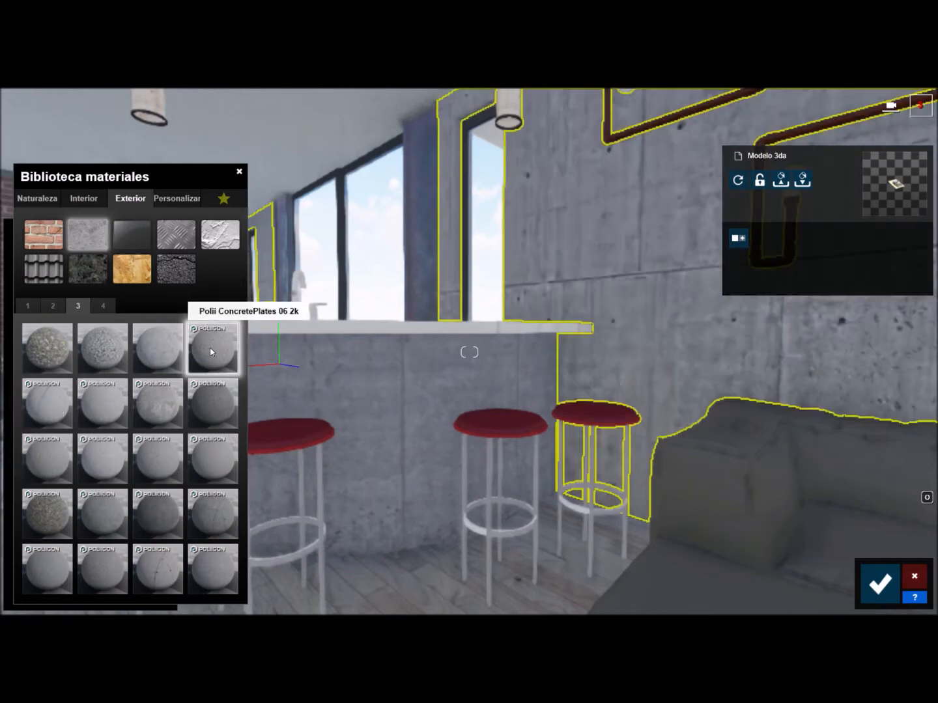
pyautogui.click(102, 305)
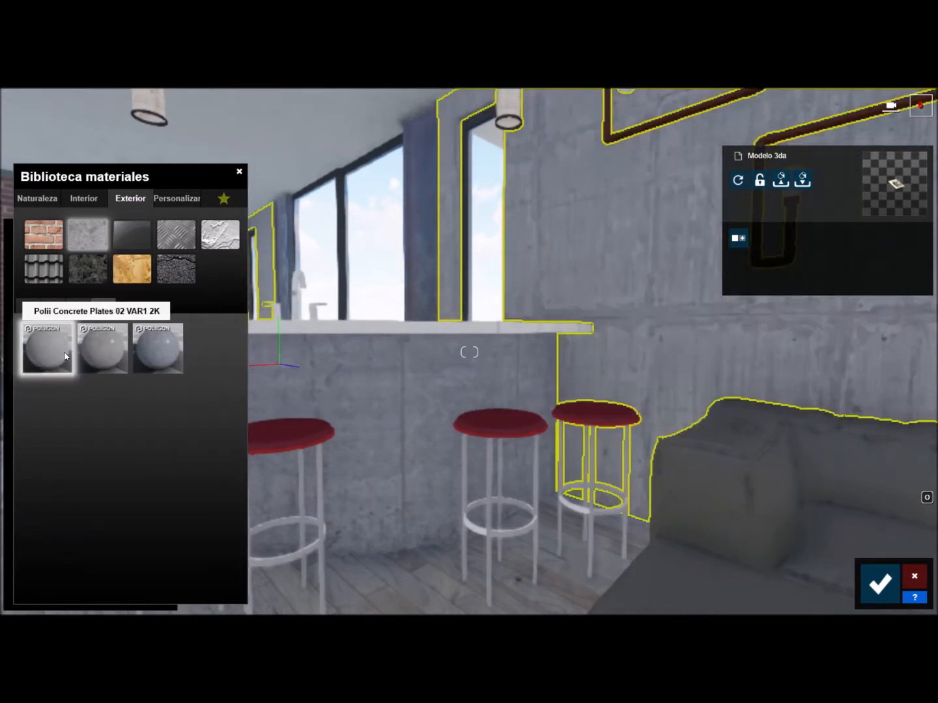
pyautogui.click(65, 356)
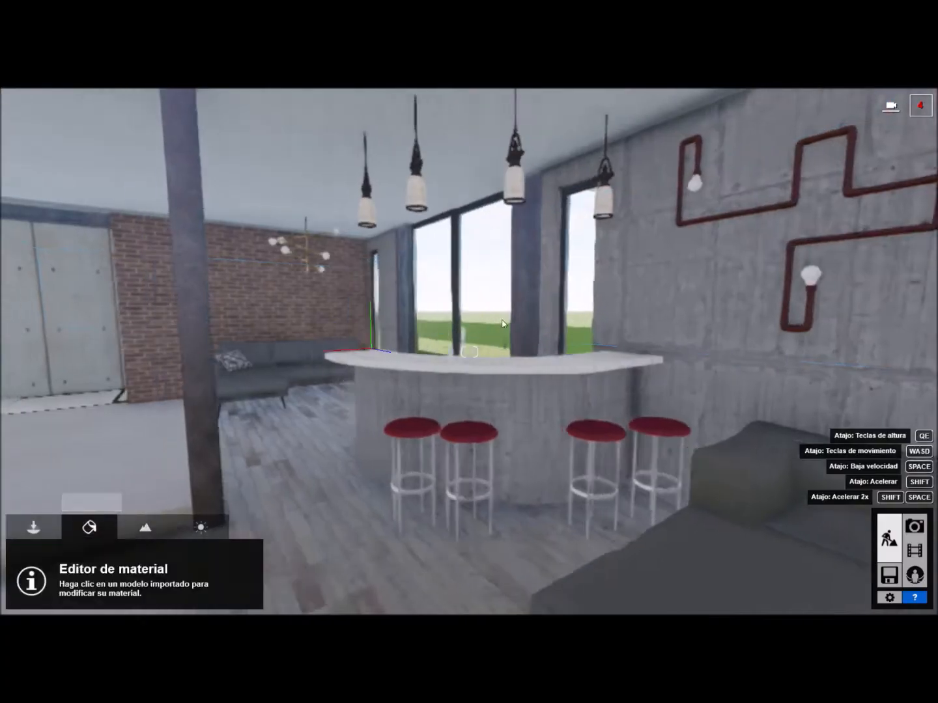
# Apply a clear glass material to the bulbs of the chandelier above the sofa.
pyautogui.moveTo(501, 324); pyautogui.dragTo(550, 351, button='right')
pyautogui.press('w')
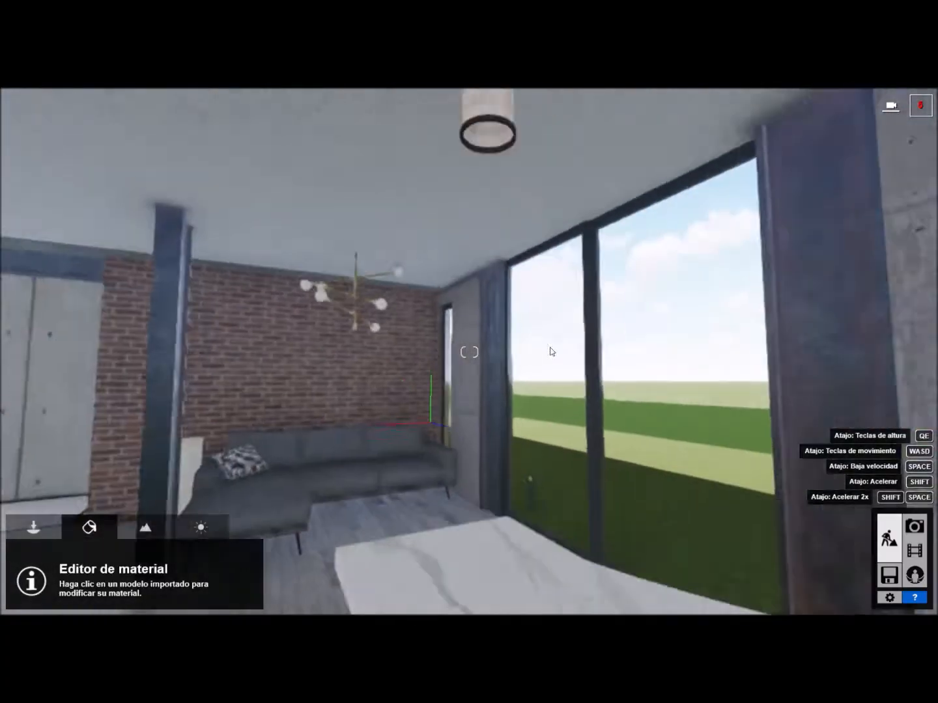
pyautogui.press('s')
pyautogui.click(553, 274)
pyautogui.click(49, 361)
pyautogui.moveTo(543, 387); pyautogui.dragTo(497, 331, button='right')
pyautogui.click(497, 331)
pyautogui.click(42, 322)
pyautogui.click(49, 317)
pyautogui.click(127, 198)
pyautogui.click(38, 345)
# Apply a gold-toned exterior metal material to the arms of the chandelier above the sofa.
pyautogui.click(538, 293)
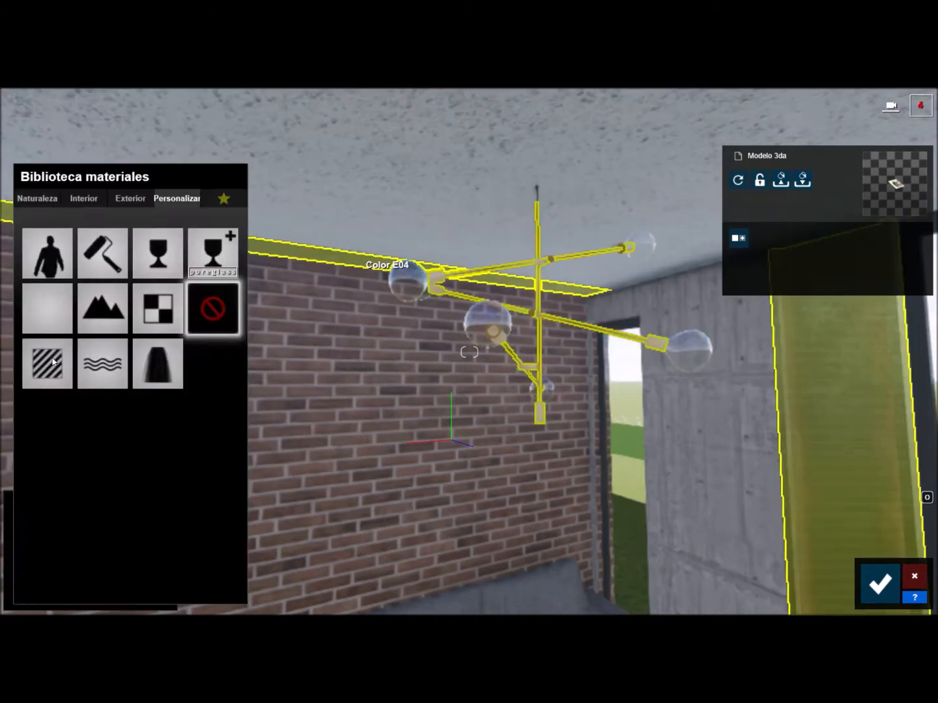
pyautogui.click(46, 361)
pyautogui.press('d')
pyautogui.click(79, 316)
pyautogui.click(176, 233)
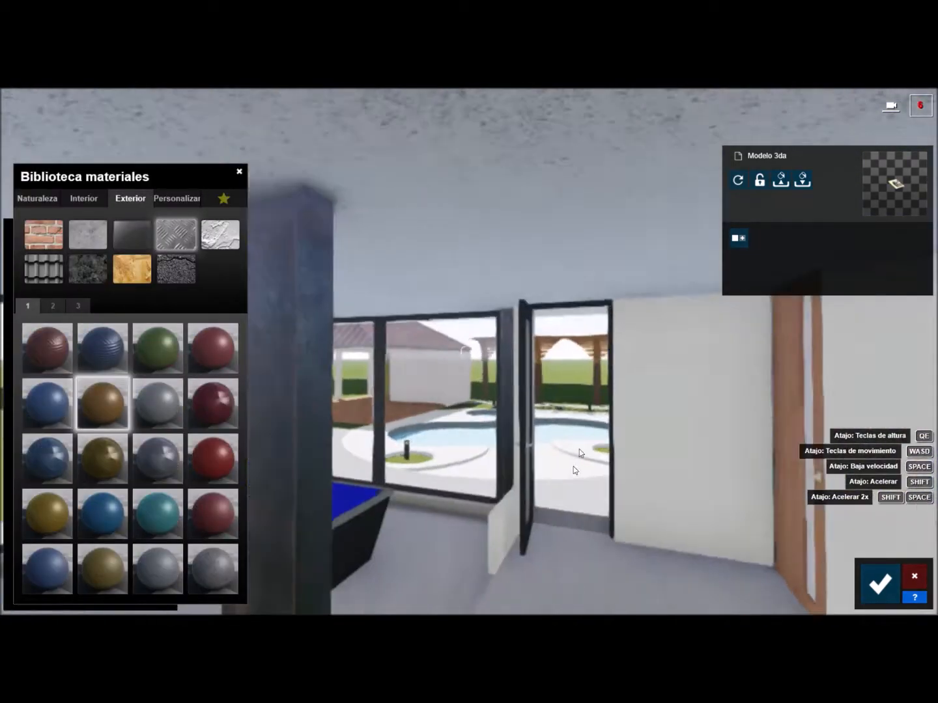
# Apply the Rough Glass 001 interior glass to the pane of the open door facing the pool.
pyautogui.press('w')
pyautogui.click(491, 364)
pyautogui.click(131, 198)
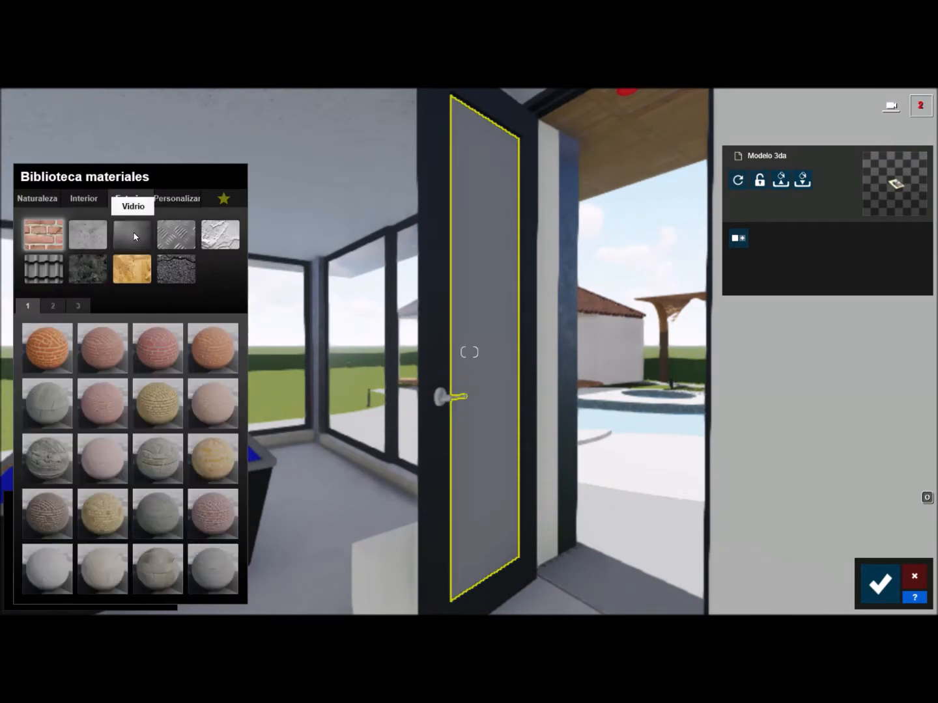
pyautogui.click(131, 233)
pyautogui.click(48, 403)
pyautogui.click(84, 198)
pyautogui.click(88, 233)
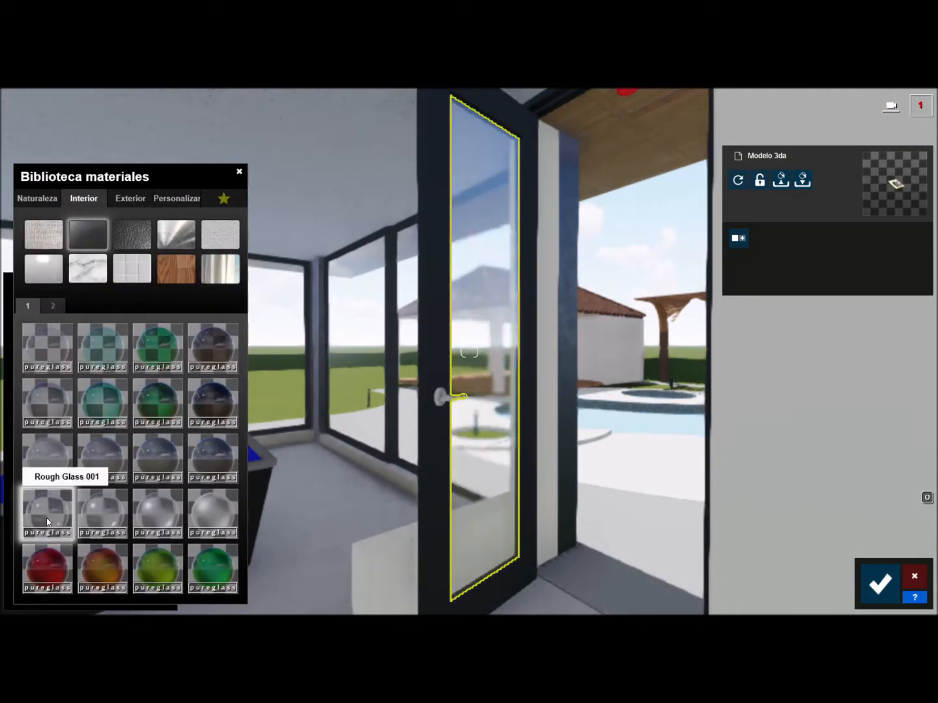
pyautogui.click(48, 518)
# Apply a dark Poliigon exterior metal to the frame of the open glass door and select the door's handle.
pyautogui.click(176, 198)
pyautogui.click(130, 198)
pyautogui.click(176, 233)
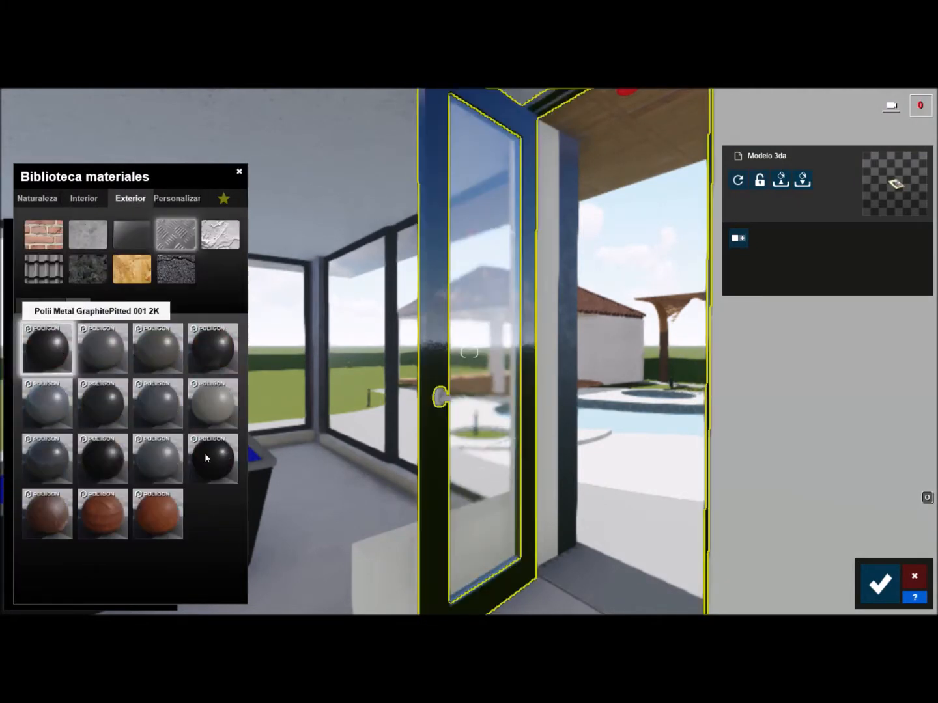
pyautogui.click(205, 452)
pyautogui.click(440, 396)
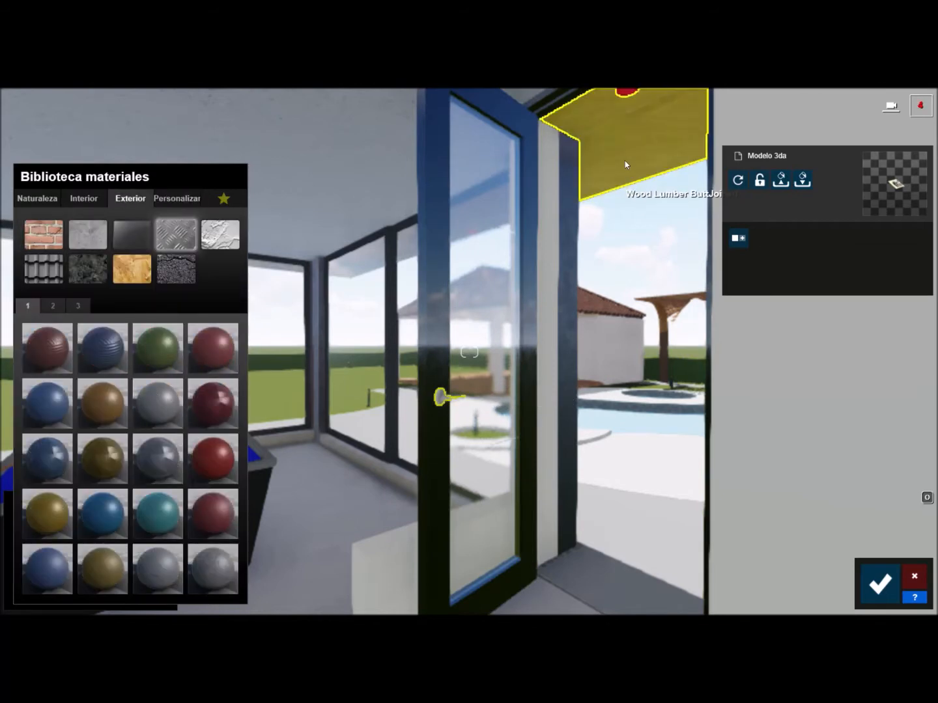
# Assign the Standard material to the spotlight in the wooden ceiling and open its emission setting.
pyautogui.click(566, 179)
pyautogui.click(130, 198)
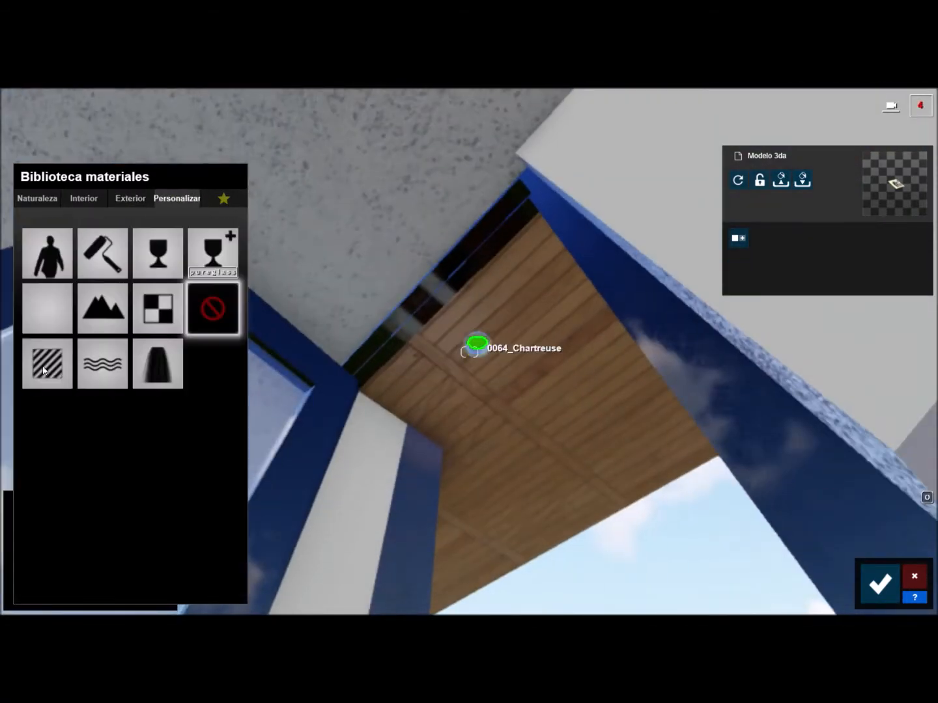
pyautogui.click(47, 366)
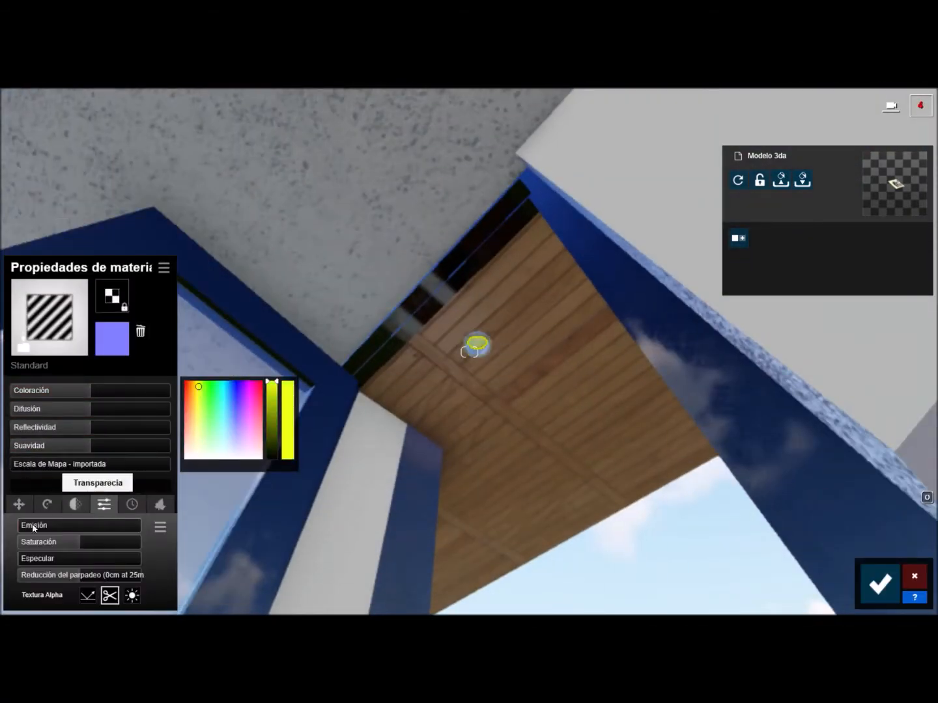
# Apply an exterior metal material to the chains that hold the entrance canopy.
pyautogui.moveTo(449, 369); pyautogui.dragTo(330, 207, button='right')
pyautogui.click(131, 198)
pyautogui.click(179, 231)
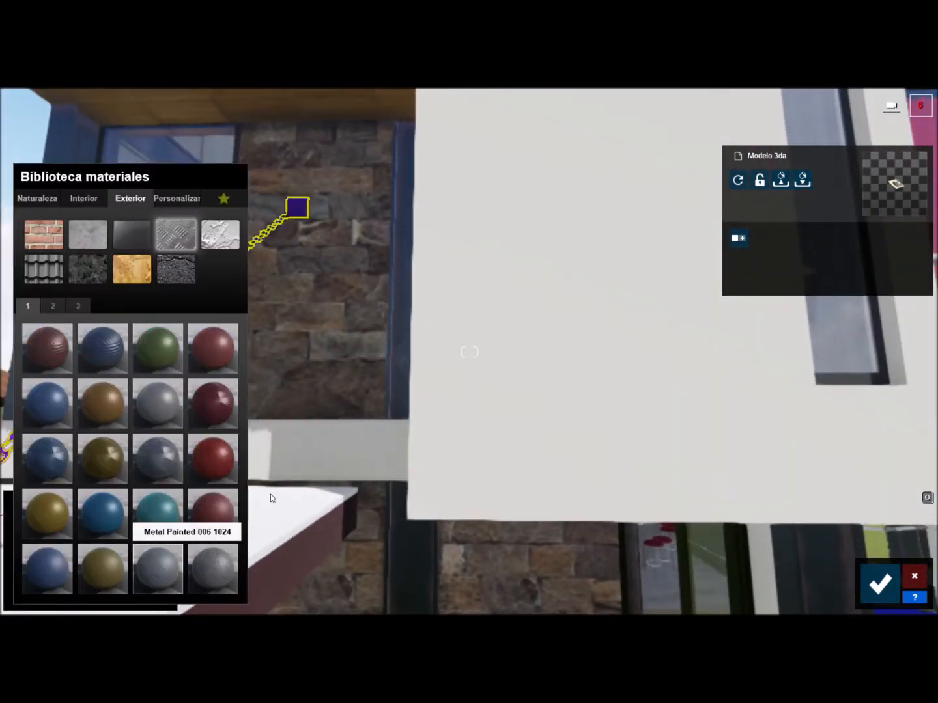
# Apply the Plastic Glossy 007 interior plastic to the canopy's top panel, with white coloration and transparency enabled.
pyautogui.click(124, 199)
pyautogui.click(84, 198)
pyautogui.scroll(-1, 160, 435)
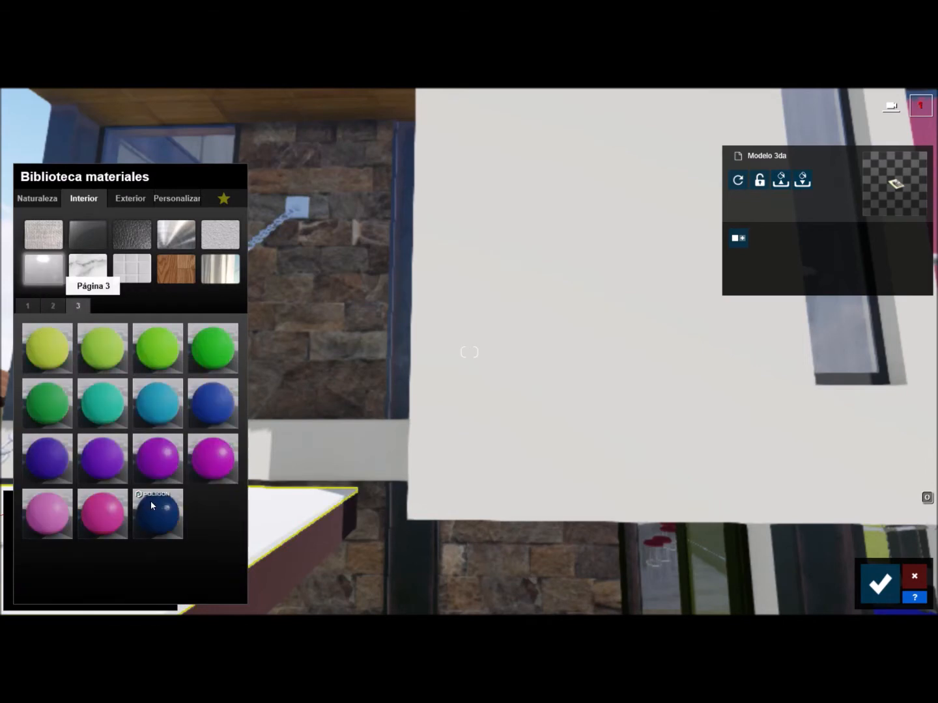
pyautogui.click(203, 455)
pyautogui.click(94, 390)
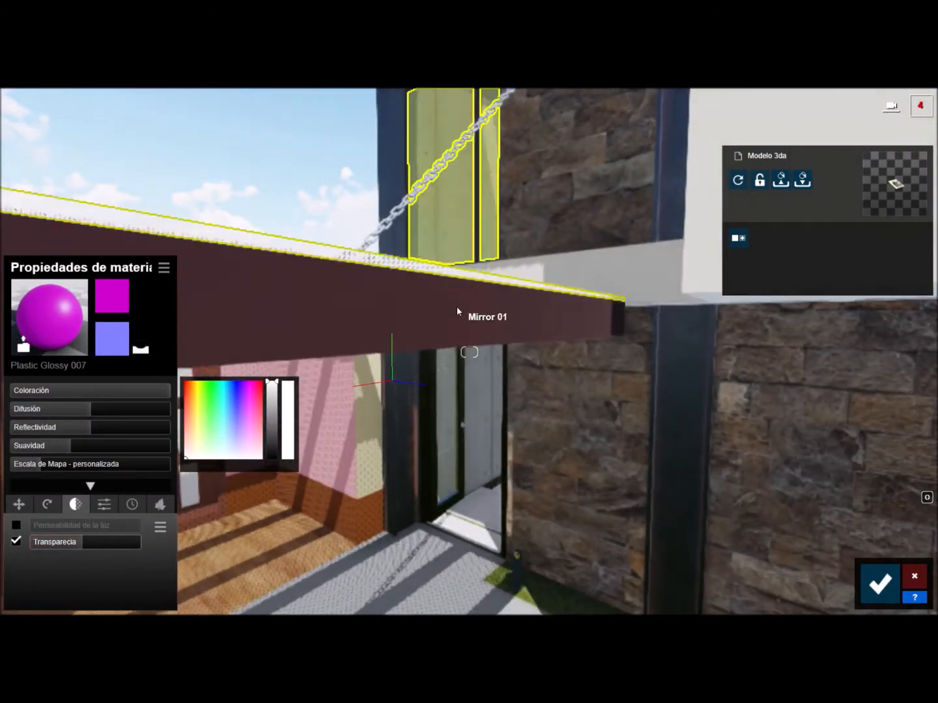
# Apply the Polii Metal MachiningRadial 001 2k material to the canopy's beam and give it iron weathering.
pyautogui.click(456, 307)
pyautogui.click(178, 235)
pyautogui.scroll(-1, 167, 346)
pyautogui.click(167, 345)
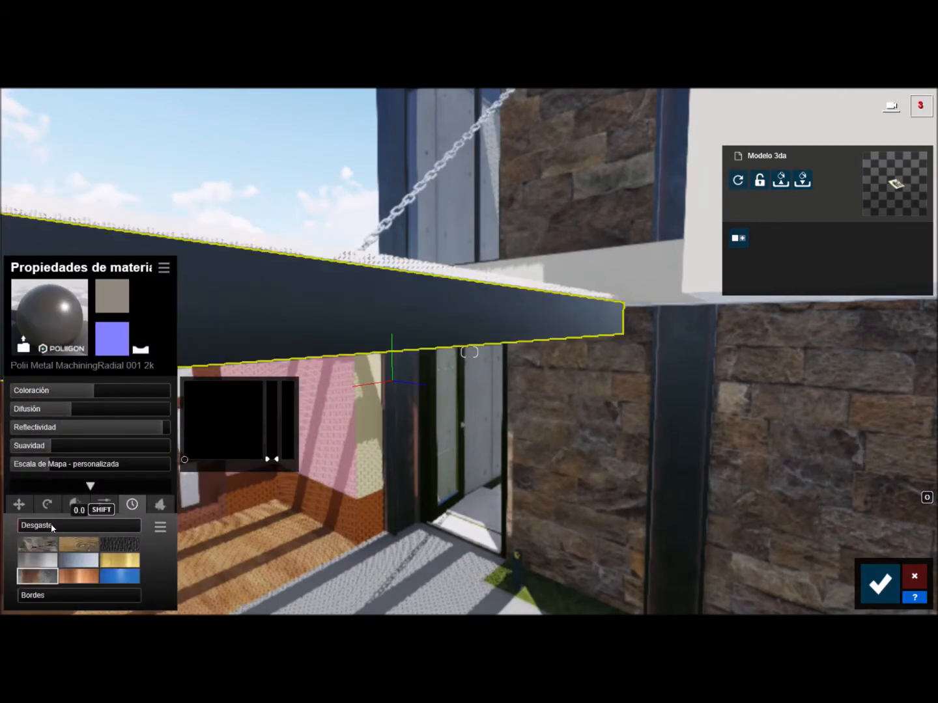
# Assign the Standard material to the wall-mounted TV screen and adjust its emission and coloration.
pyautogui.press('s')
pyautogui.press('w')
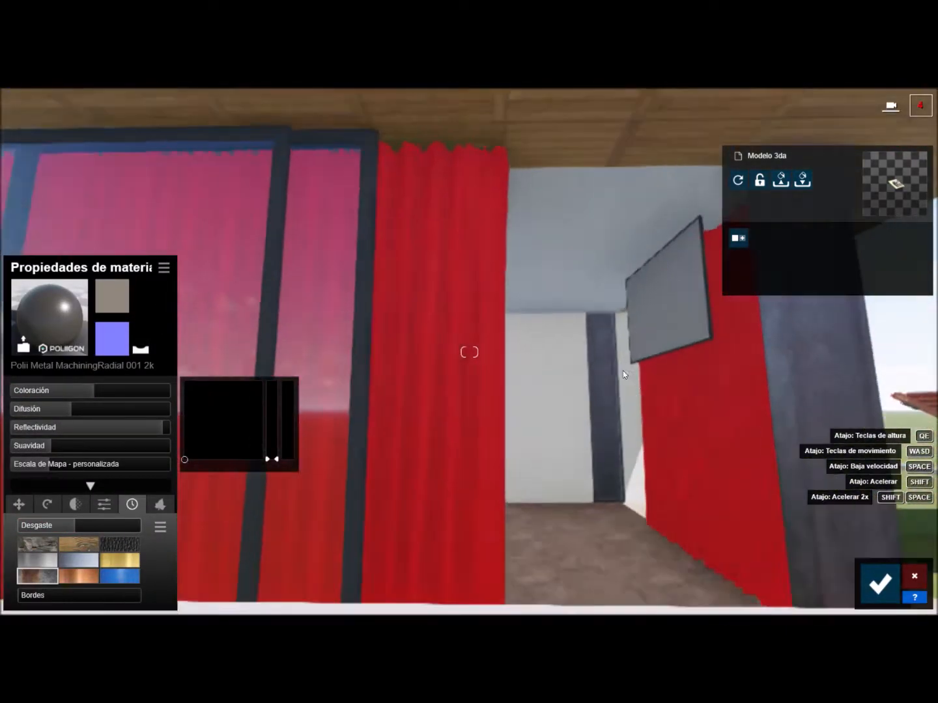
pyautogui.click(572, 305)
pyautogui.click(59, 360)
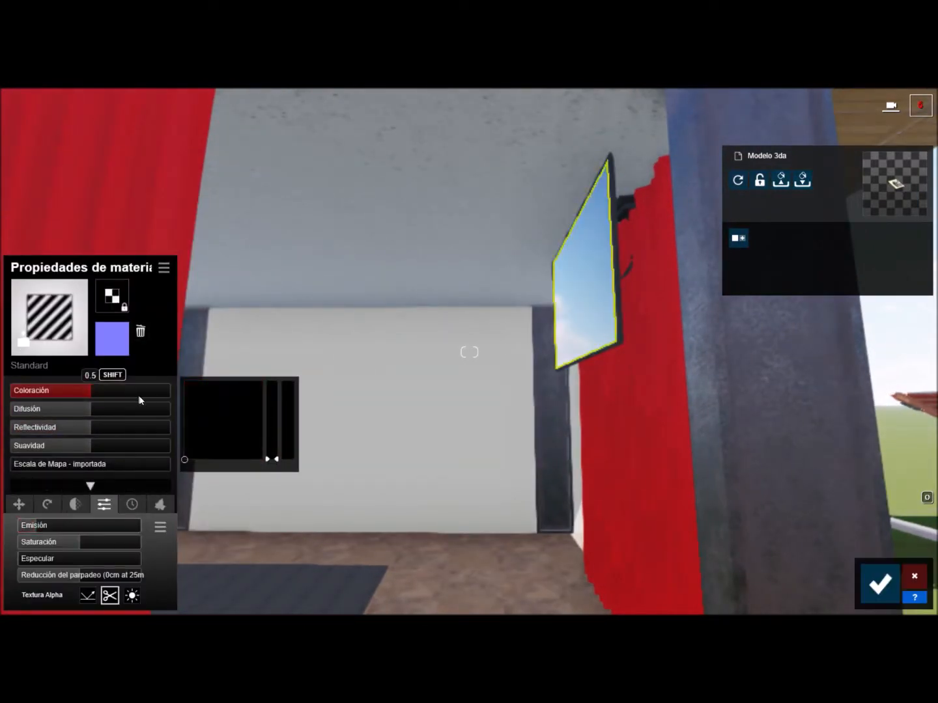
# Replace the red material of the bedroom curtains with a cream interior curtain material.
pyautogui.click(196, 324)
pyautogui.click(83, 197)
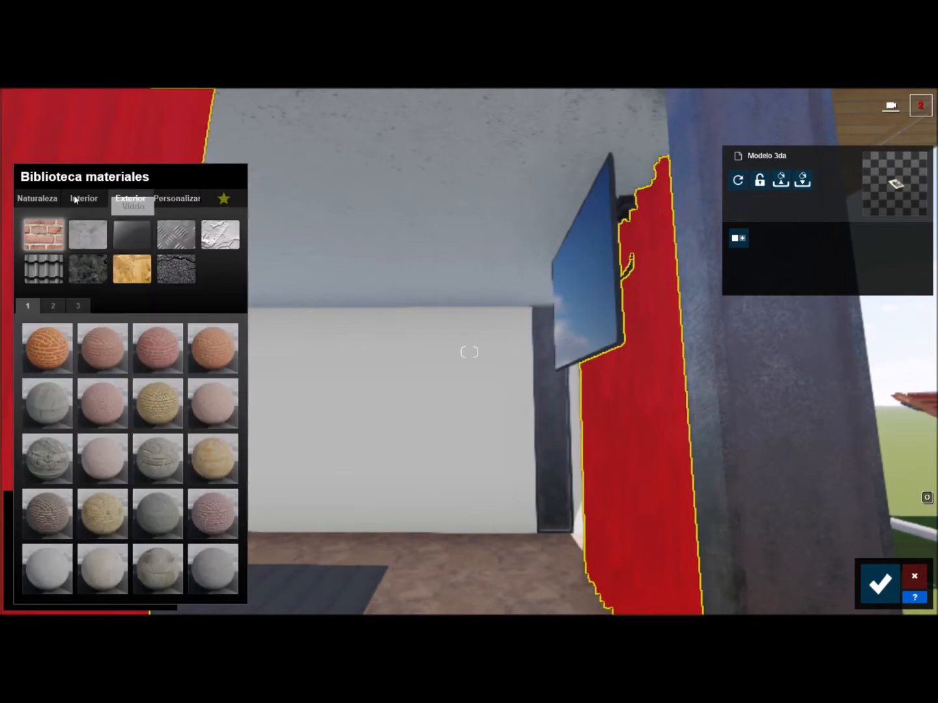
pyautogui.click(219, 268)
pyautogui.click(50, 352)
pyautogui.click(48, 405)
pyautogui.press('s')
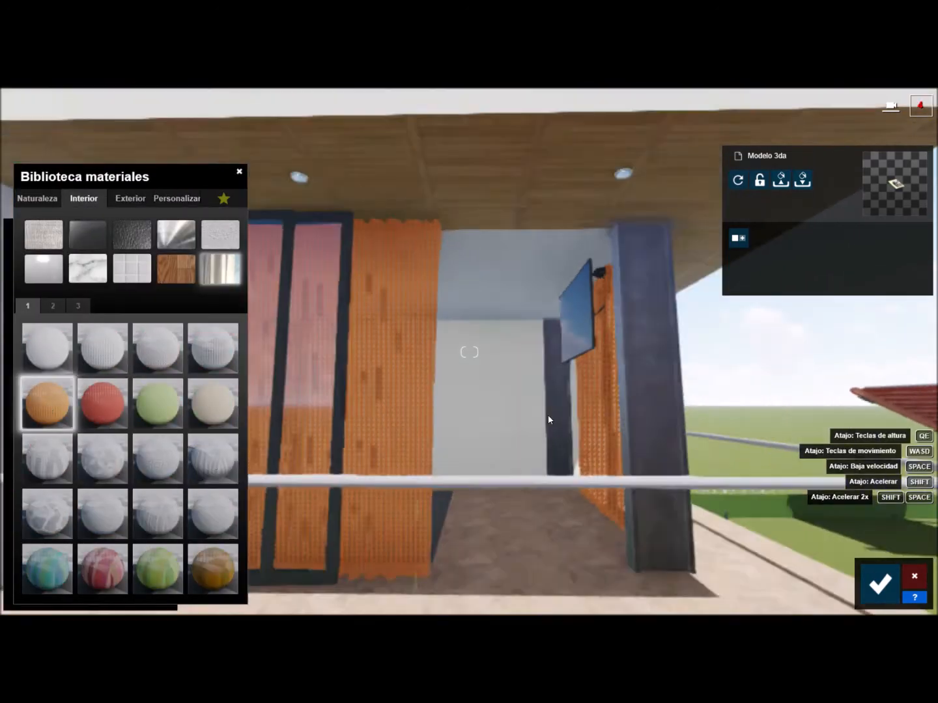
pyautogui.press('w')
pyautogui.click(215, 407)
pyautogui.click(78, 306)
pyautogui.click(62, 303)
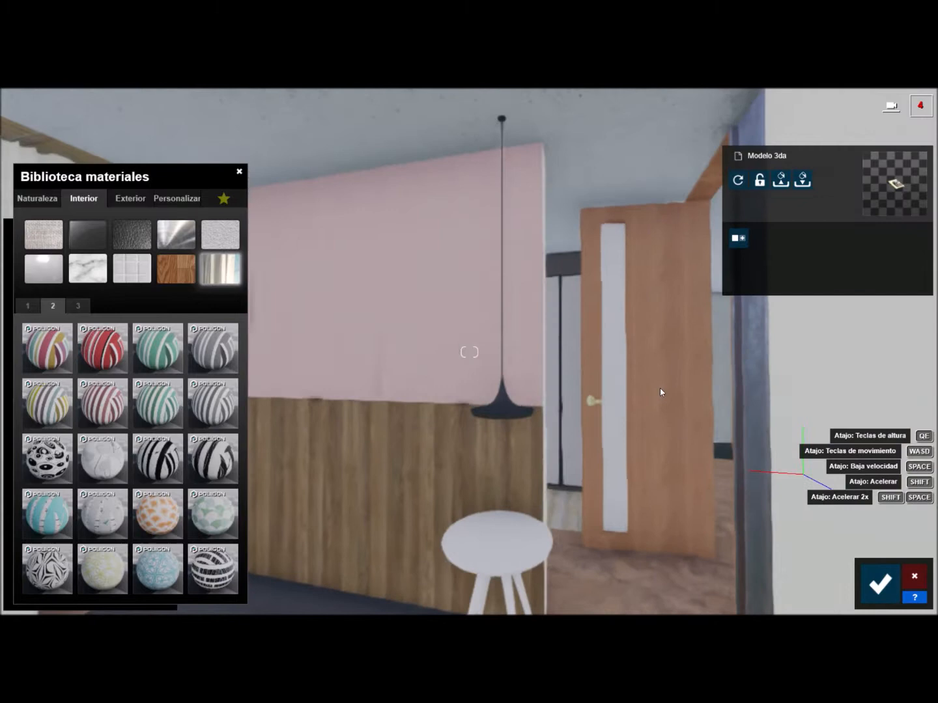
# Apply the Wood Floor 021c DDDS 1024 exterior wood to the open bedroom door and its frame.
pyautogui.click(660, 388)
pyautogui.click(131, 198)
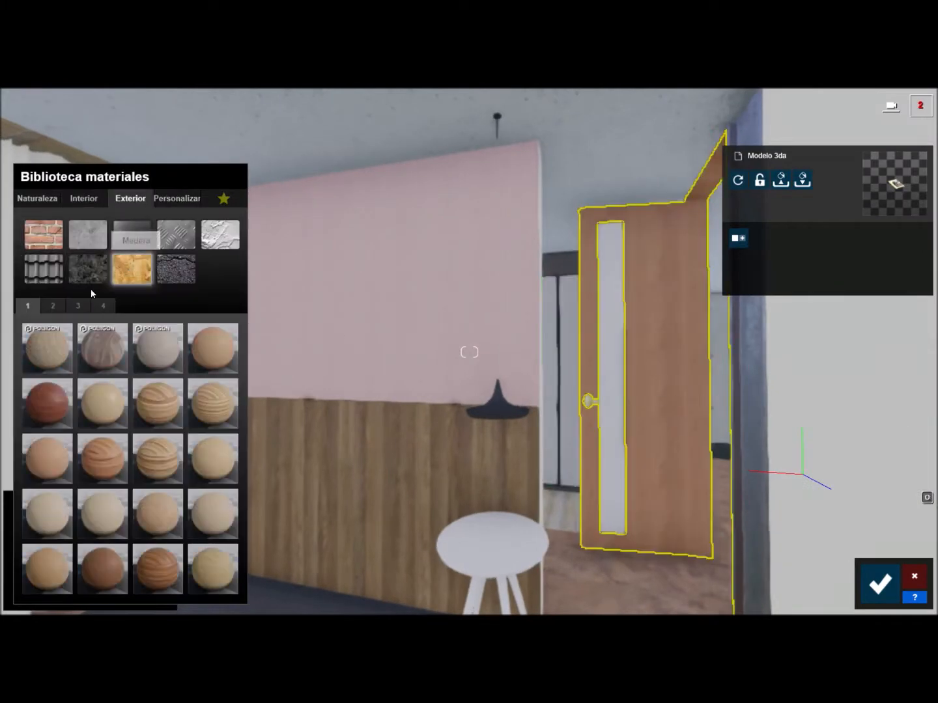
pyautogui.click(83, 198)
pyautogui.click(176, 268)
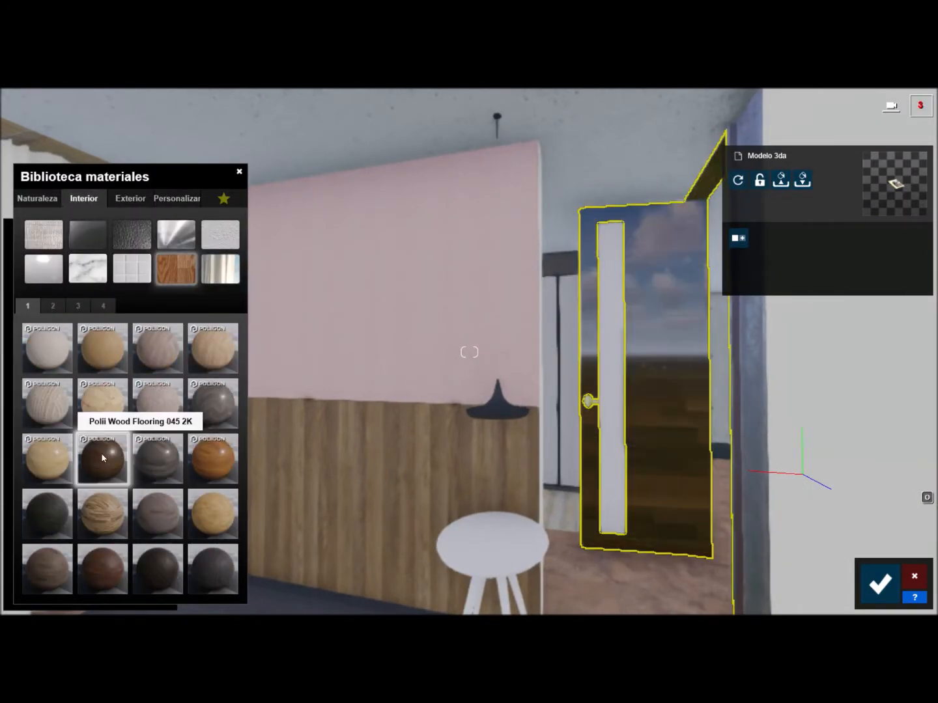
pyautogui.click(103, 459)
pyautogui.press('w')
pyautogui.click(41, 308)
pyautogui.click(124, 201)
pyautogui.click(132, 269)
pyautogui.click(102, 305)
pyautogui.click(78, 305)
pyautogui.click(212, 459)
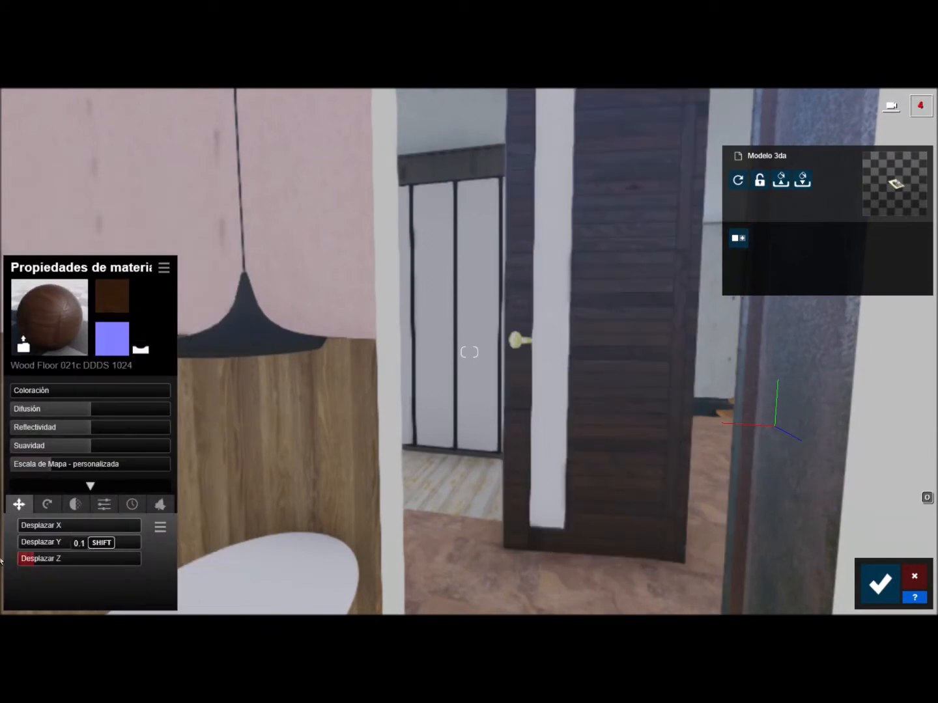
# Raise the door wood's diffusion and smoothness, lower its reflectivity, and add wood weathering of 0.2.
pyautogui.moveTo(93, 424); pyautogui.dragTo(142, 446)
pyautogui.moveTo(109, 428); pyautogui.dragTo(34, 427)
pyautogui.moveTo(126, 410); pyautogui.dragTo(145, 410)
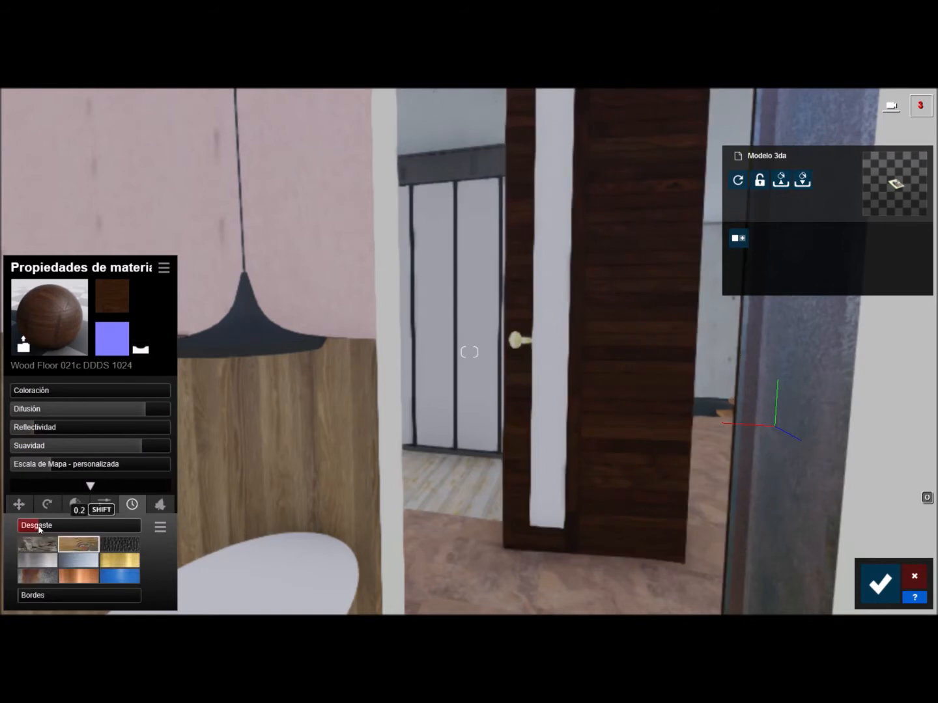
# Assign the Standard material to the pink upper wall and lower its reflectivity to 0.2.
pyautogui.press('s')
pyautogui.press('a')
pyautogui.click(322, 305)
pyautogui.click(47, 365)
pyautogui.moveTo(44, 428); pyautogui.dragTo(25, 427)
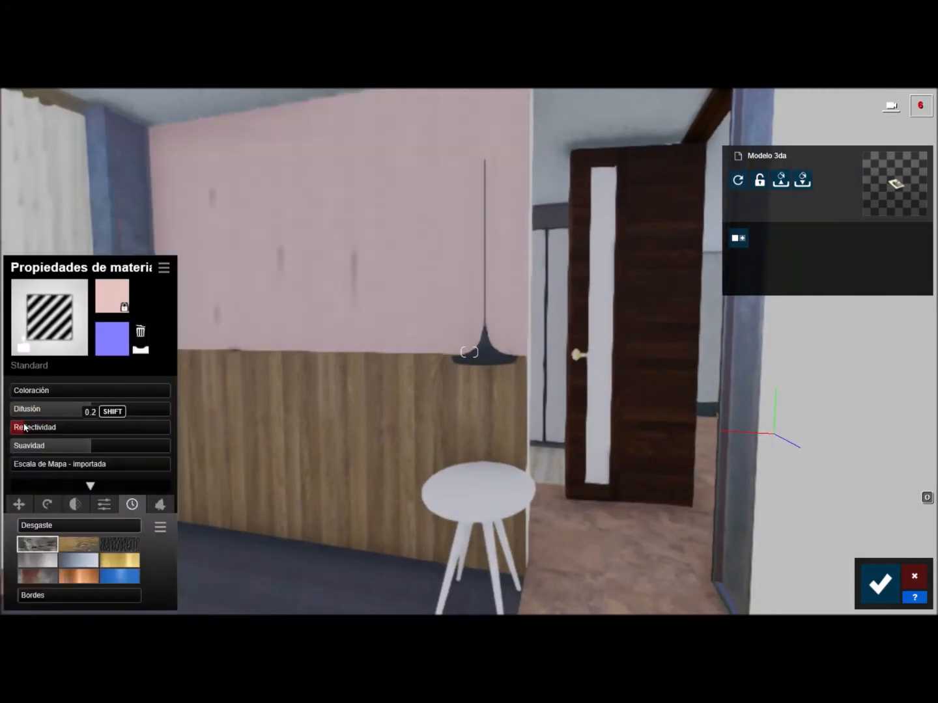
# Assign the Standard material to the white side table and the pendant lamp, with iron weathering on the lamp.
pyautogui.click(478, 493)
pyautogui.click(47, 364)
pyautogui.click(488, 358)
pyautogui.click(47, 364)
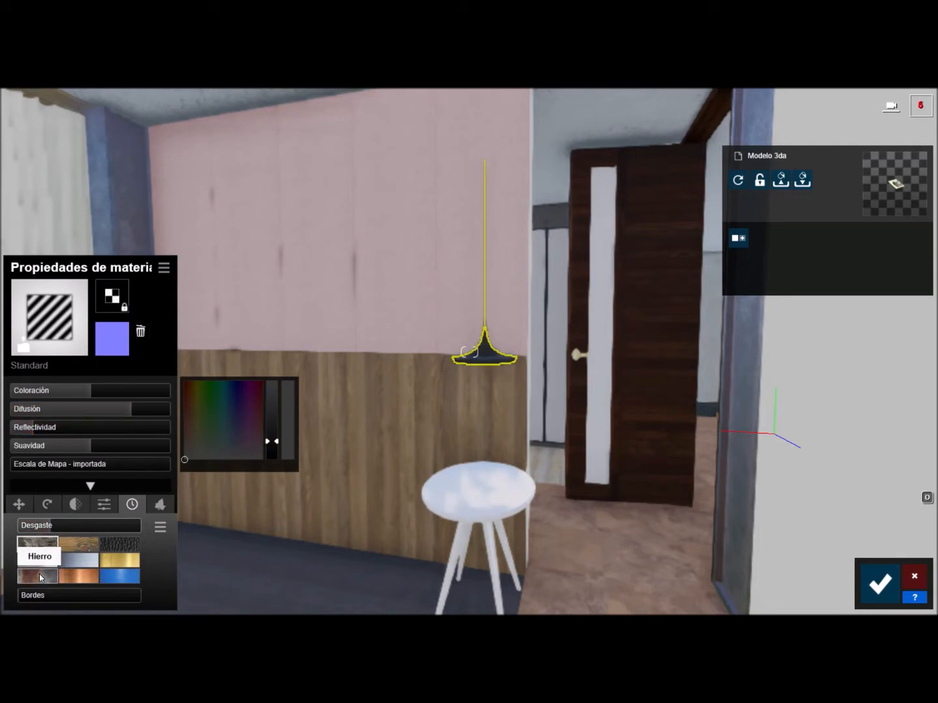
pyautogui.click(40, 577)
# Apply a grey-brown exterior wood plank material to the lower part of the pink wall and save the material changes.
pyautogui.press('a')
pyautogui.press('w')
pyautogui.click(485, 455)
pyautogui.click(42, 363)
pyautogui.click(48, 317)
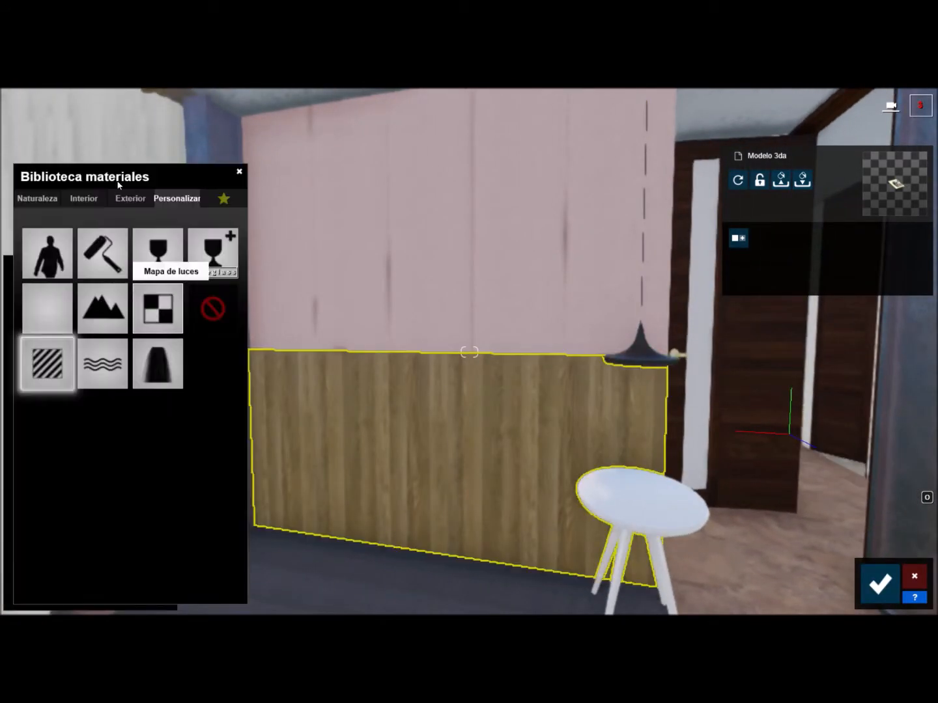
pyautogui.click(130, 198)
pyautogui.click(92, 573)
pyautogui.click(52, 574)
pyautogui.click(50, 471)
pyautogui.click(880, 582)
# Apply the Polii Fabric Wrinkled 005 3k interior fabric to the bedroom rug and save the change.
pyautogui.press('s')
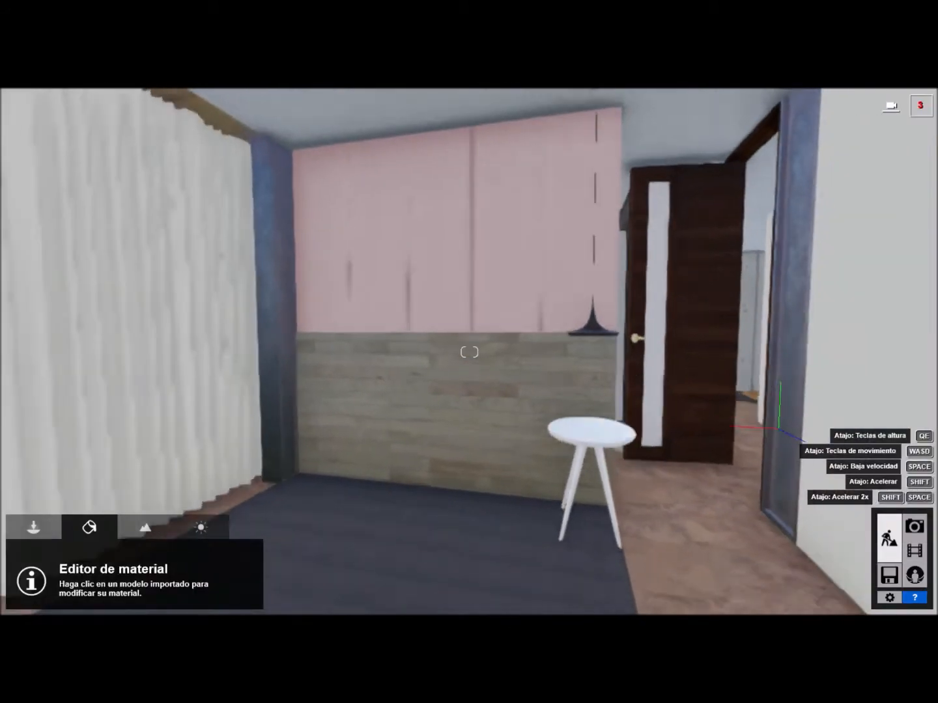
pyautogui.click(443, 489)
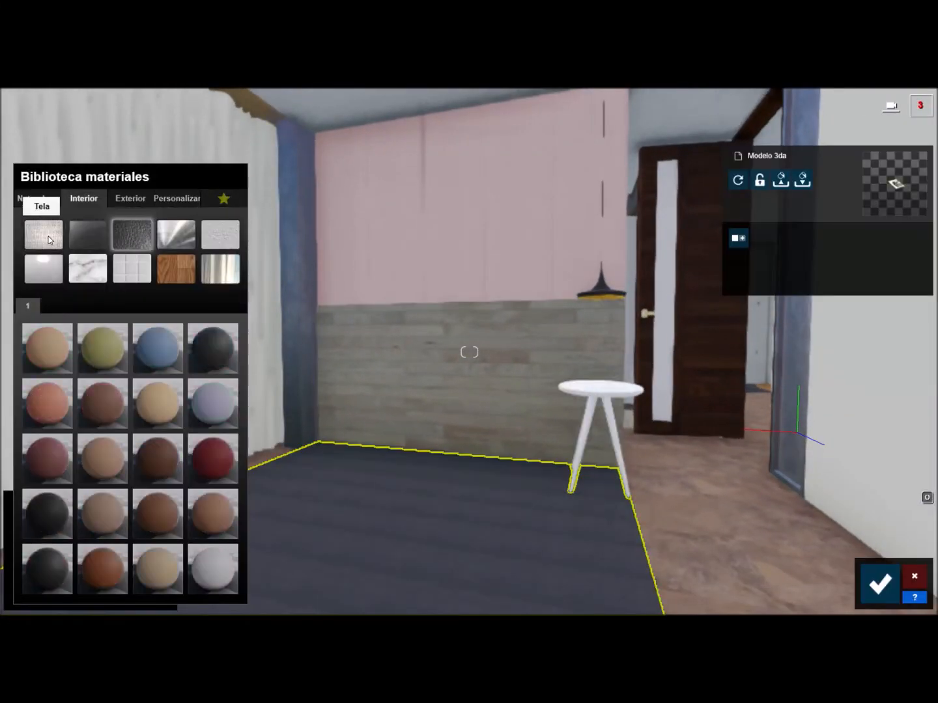
pyautogui.moveTo(362, 463); pyautogui.dragTo(349, 514, button='right')
pyautogui.click(101, 521)
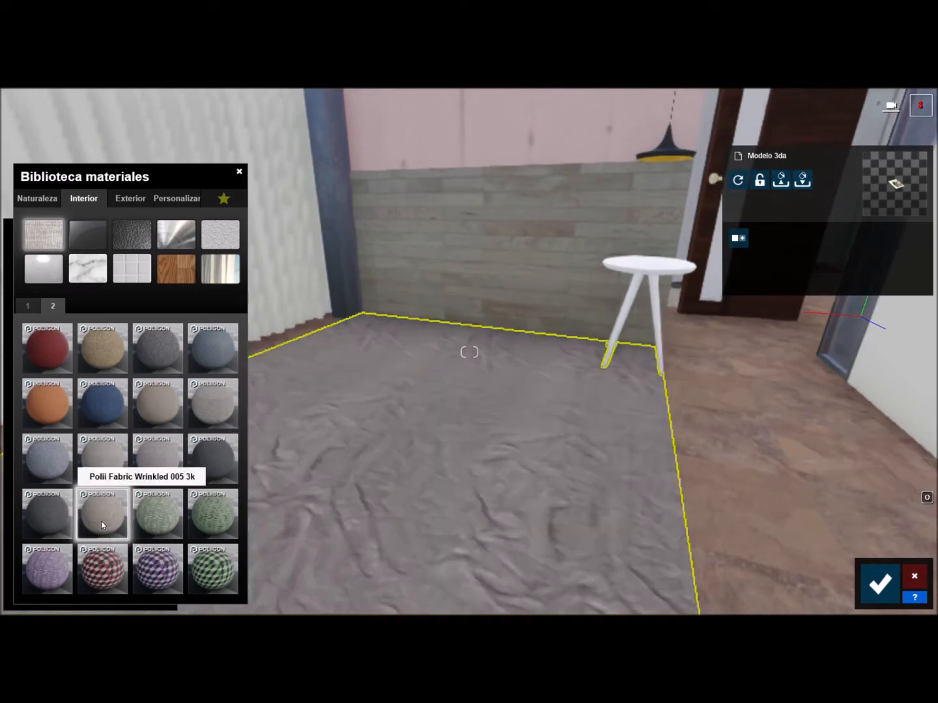
pyautogui.click(881, 584)
# Apply a light Poliigon interior tile material to the bedroom floor and save the material changes.
pyautogui.click(817, 457)
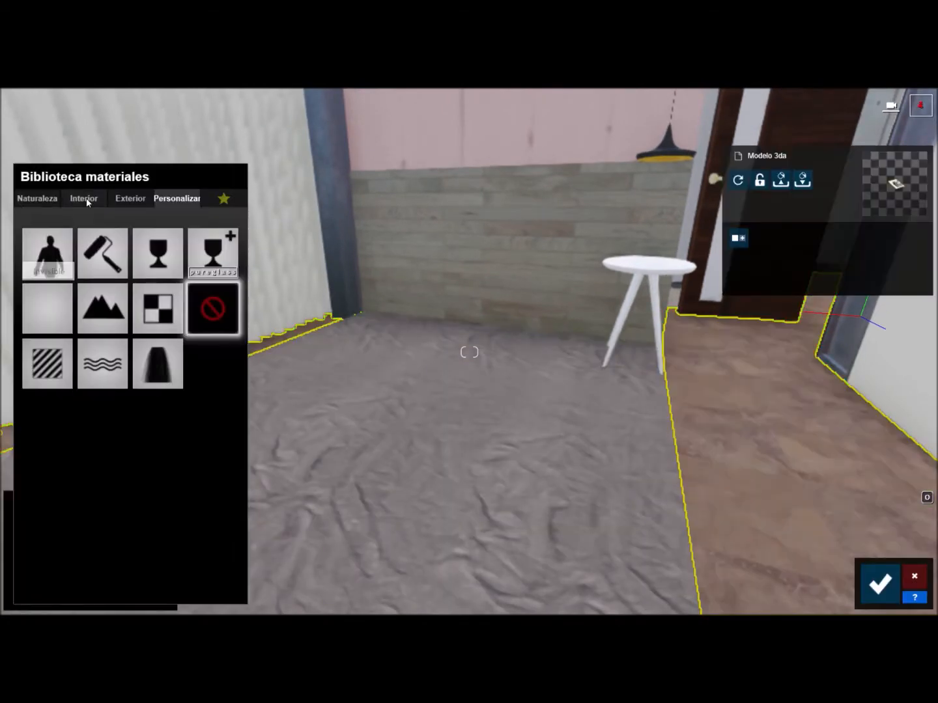
pyautogui.click(83, 198)
pyautogui.click(55, 306)
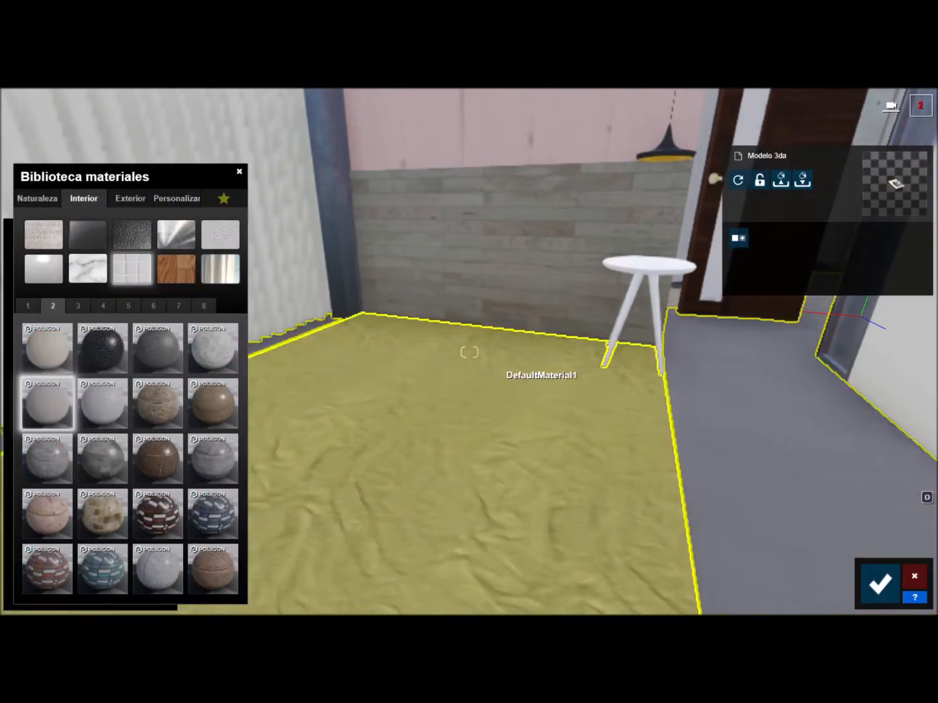
pyautogui.moveTo(521, 397); pyautogui.dragTo(578, 413, button='right')
pyautogui.click(78, 308)
pyautogui.click(51, 566)
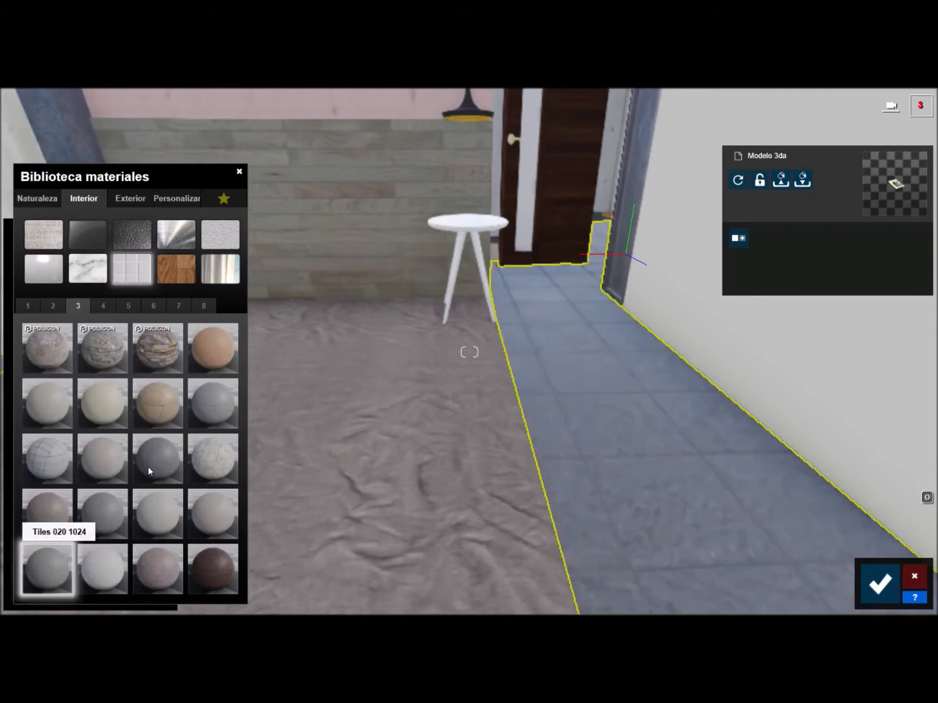
pyautogui.click(150, 465)
pyautogui.click(108, 463)
pyautogui.click(54, 306)
pyautogui.click(57, 355)
pyautogui.click(879, 583)
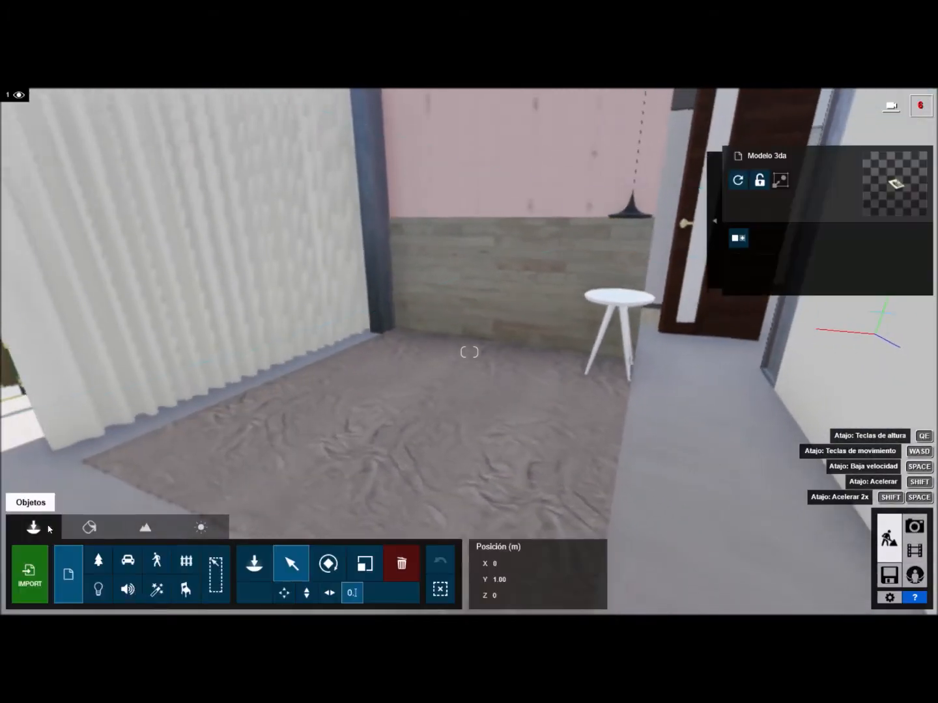
# Place a wooden-frame bed from the interiors library on the bedroom rug and rotate it.
pyautogui.click(186, 589)
pyautogui.click(163, 358)
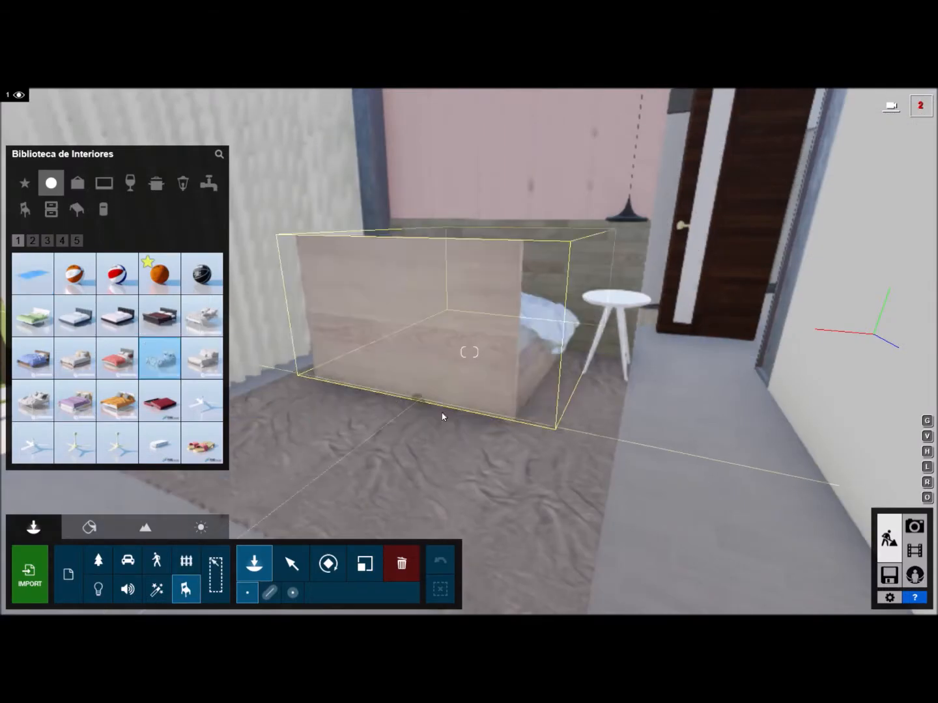
pyautogui.click(490, 339)
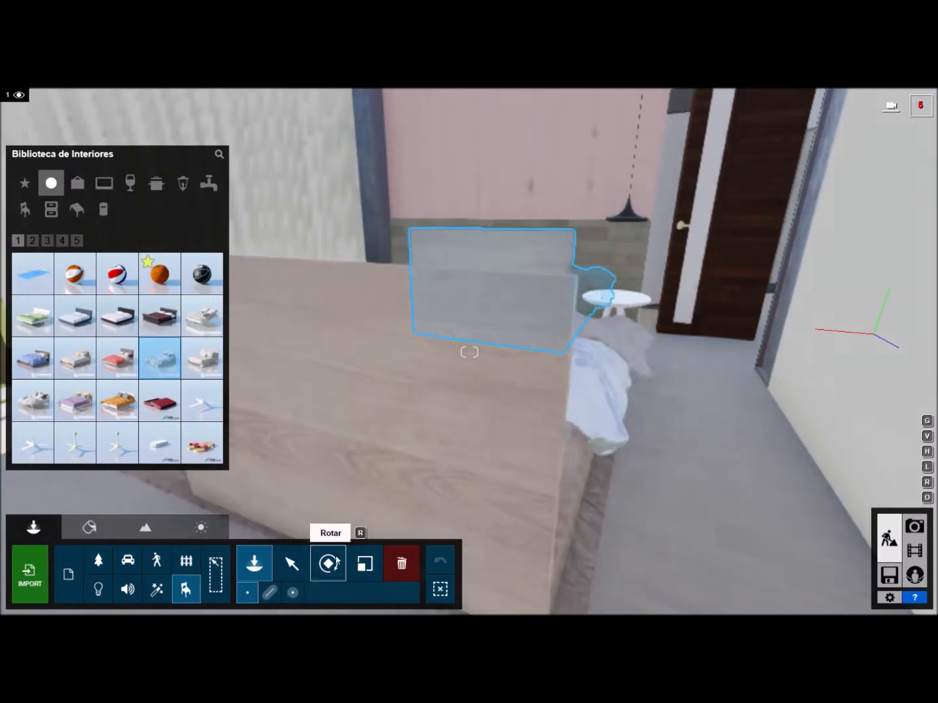
pyautogui.click(329, 563)
pyautogui.moveTo(320, 483); pyautogui.dragTo(317, 484)
# Place a long leather sofa from the interiors library against the white bedroom wall and adjust its position.
pyautogui.moveTo(326, 397); pyautogui.dragTo(456, 345, button='right')
pyautogui.press('s')
pyautogui.click(186, 589)
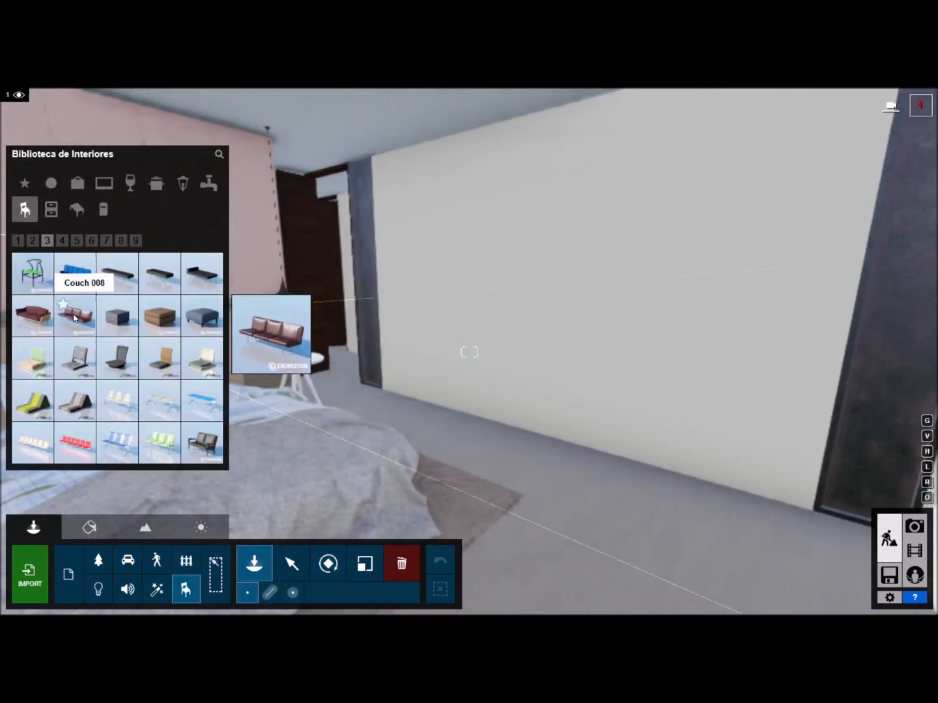
pyautogui.click(62, 241)
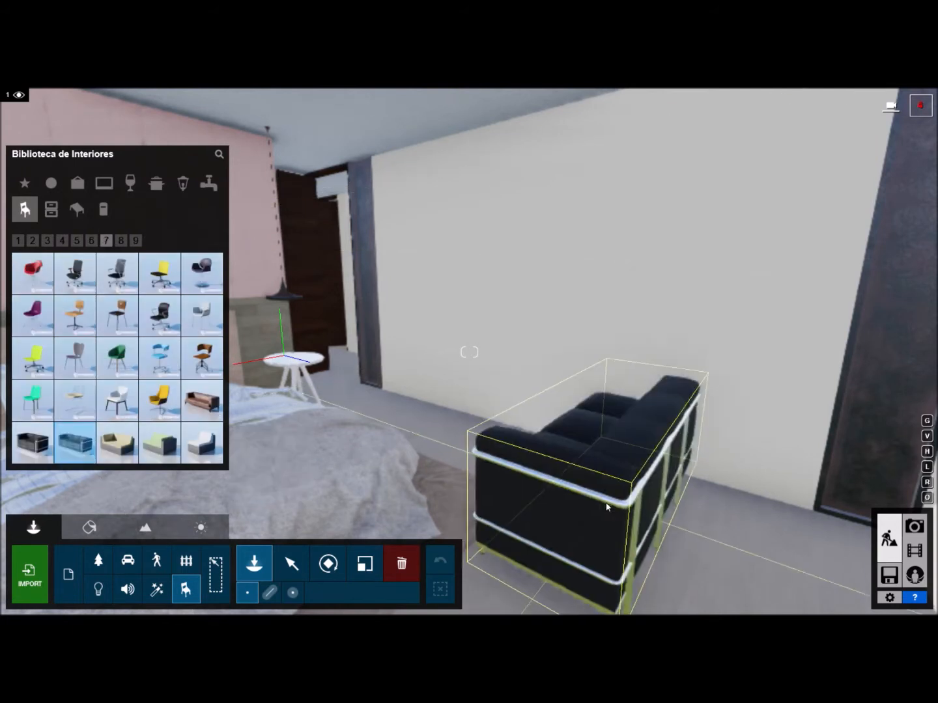
pyautogui.click(120, 243)
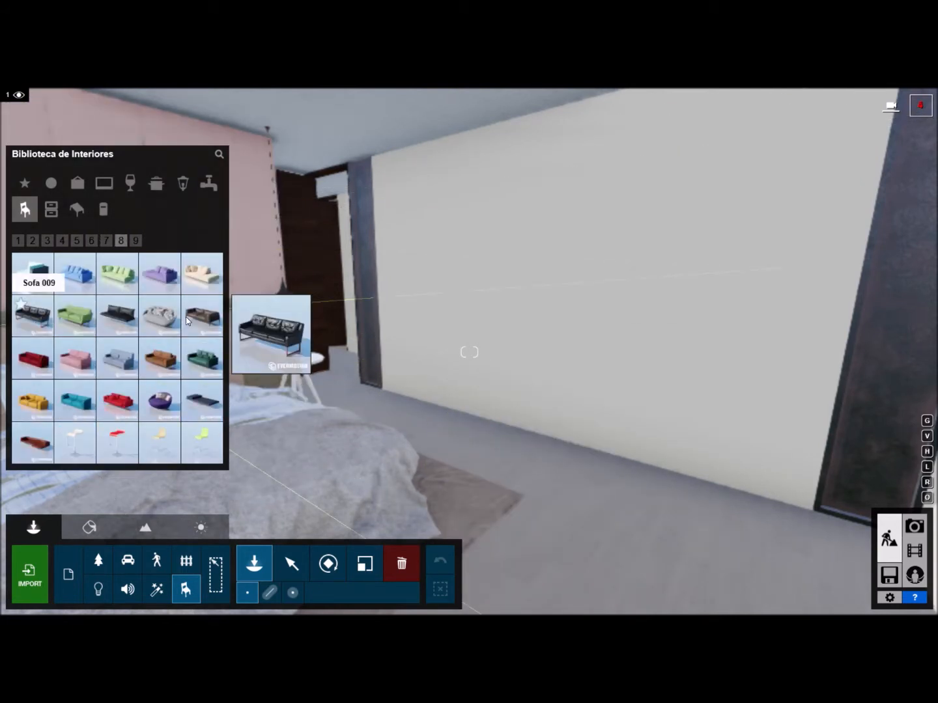
pyautogui.click(135, 240)
pyautogui.click(120, 241)
pyautogui.click(106, 241)
pyautogui.click(197, 403)
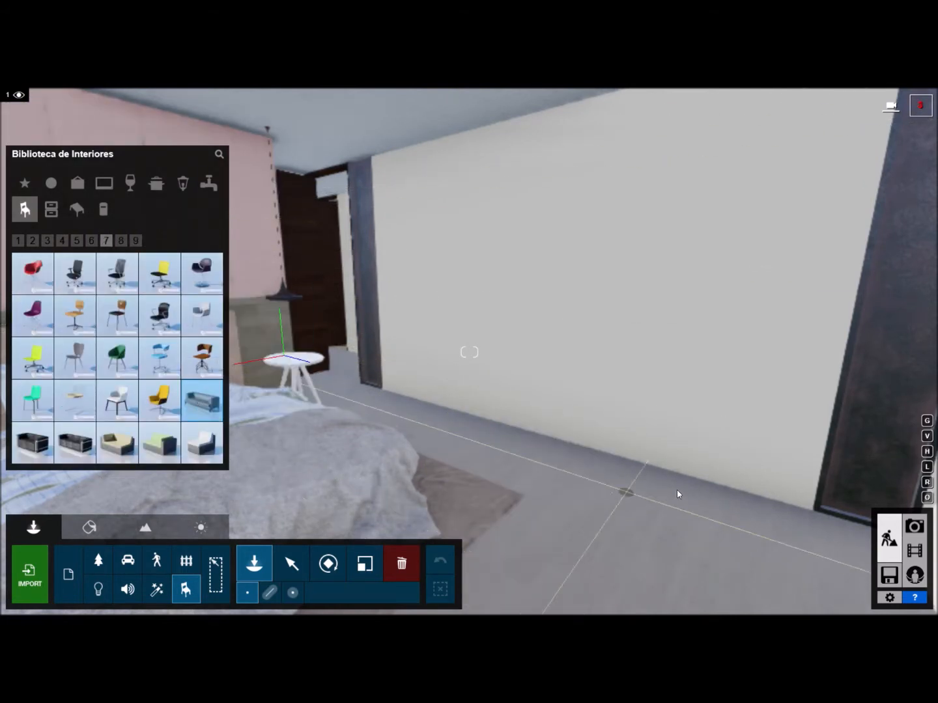
pyautogui.click(676, 472)
pyautogui.click(294, 563)
pyautogui.moveTo(676, 472)
pyautogui.mouseDown()
pyautogui.moveTo(651, 496)
pyautogui.moveTo(670, 475)
pyautogui.mouseUp()
# Delete the leather sofa placed beside the white bedroom wall.
pyautogui.press('s')
pyautogui.click(410, 564)
pyautogui.click(642, 464)
# Place the LoungeBench 008 wooden-frame bench from the interiors library by the white bedroom wall and rotate it to face the room.
pyautogui.click(185, 589)
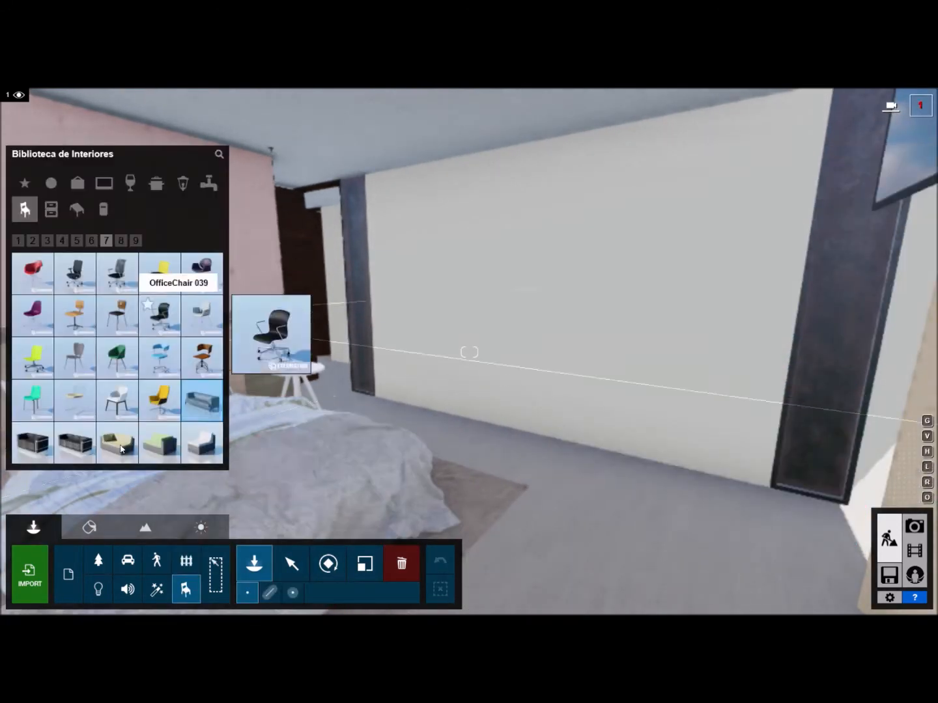
pyautogui.click(135, 240)
pyautogui.moveTo(37, 281)
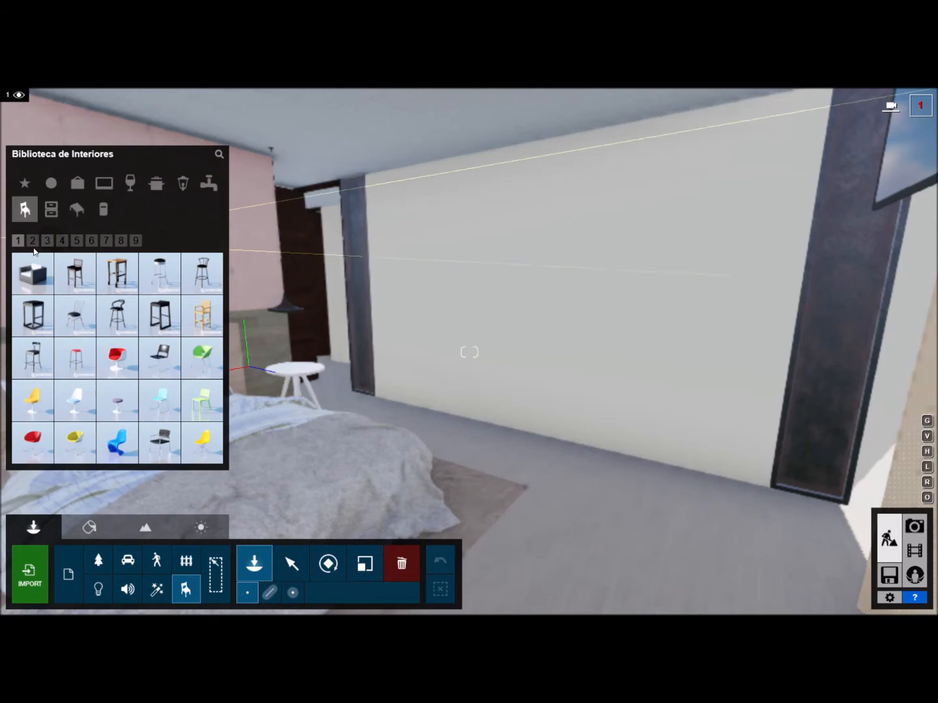
pyautogui.click(203, 277)
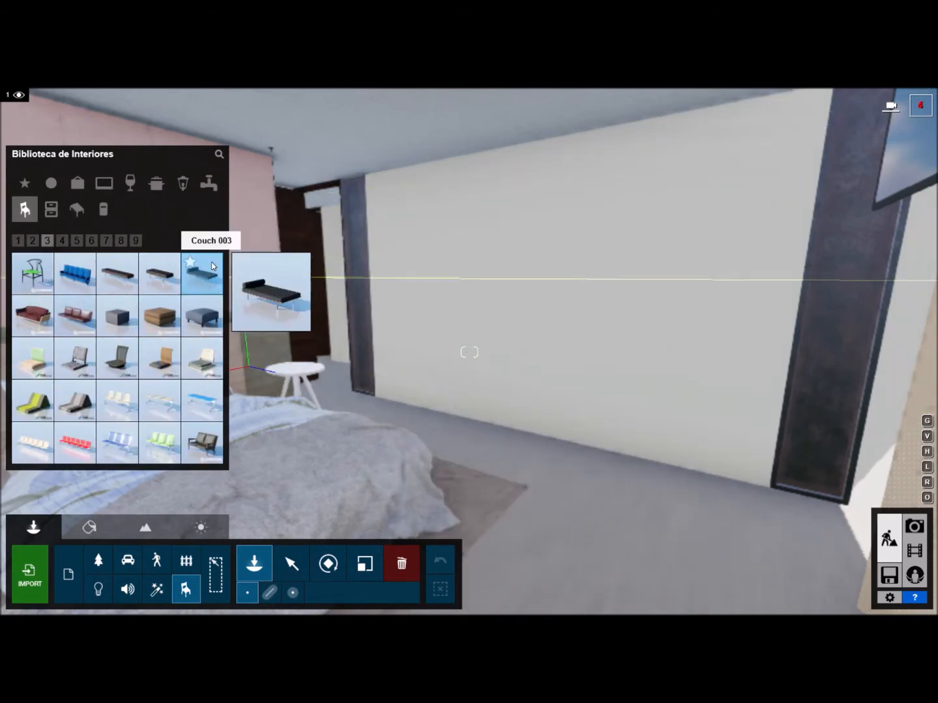
pyautogui.click(32, 241)
pyautogui.click(62, 242)
pyautogui.click(202, 442)
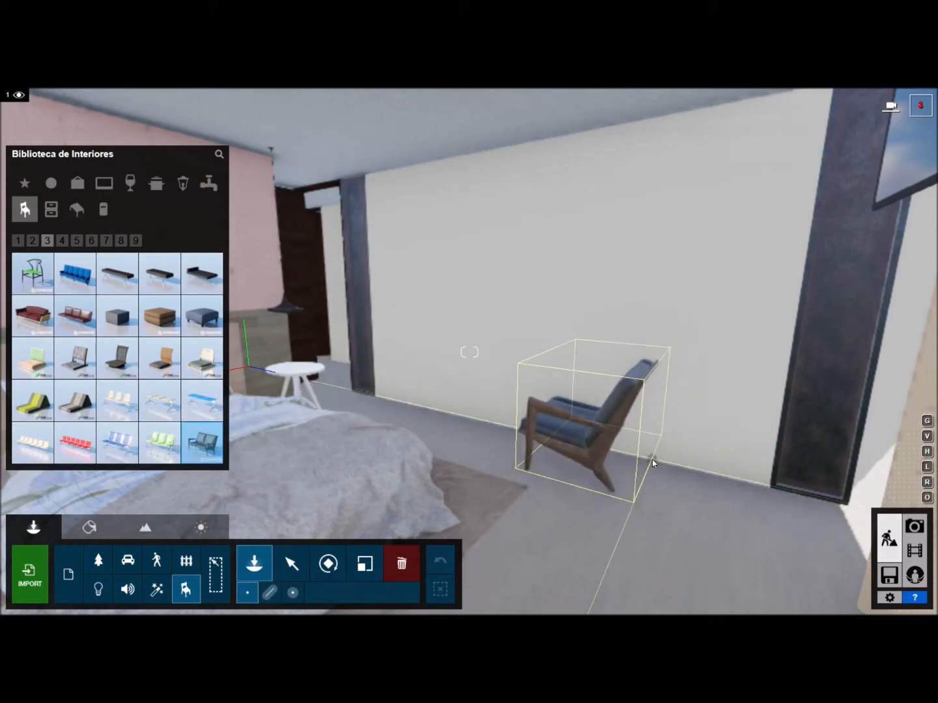
pyautogui.click(653, 459)
pyautogui.click(328, 564)
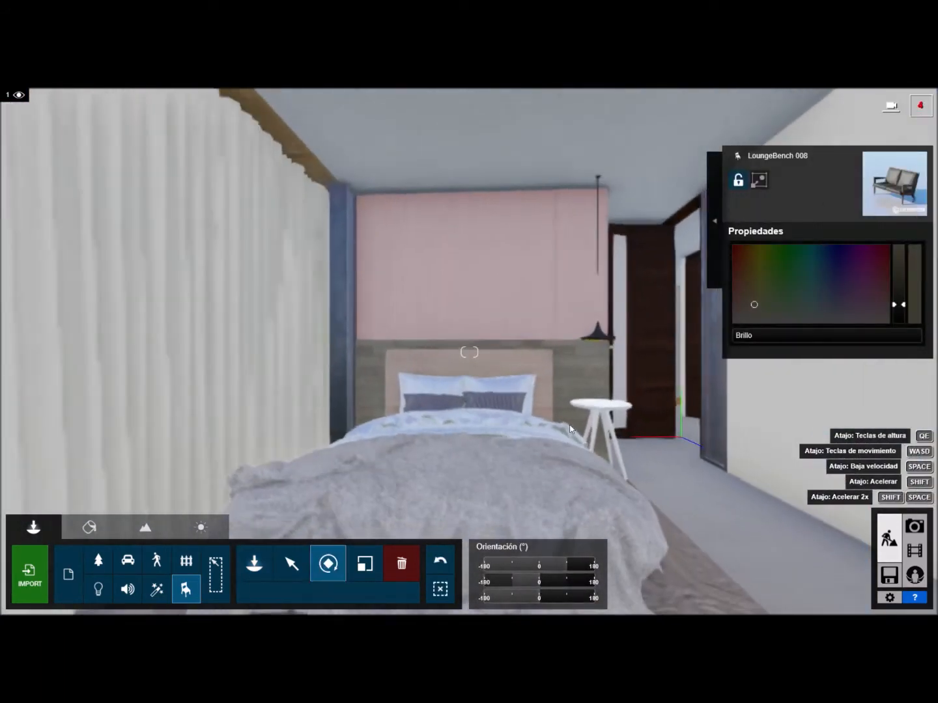
# Place a small stack of books from the interiors library on the seat of the lounge bench.
pyautogui.click(186, 589)
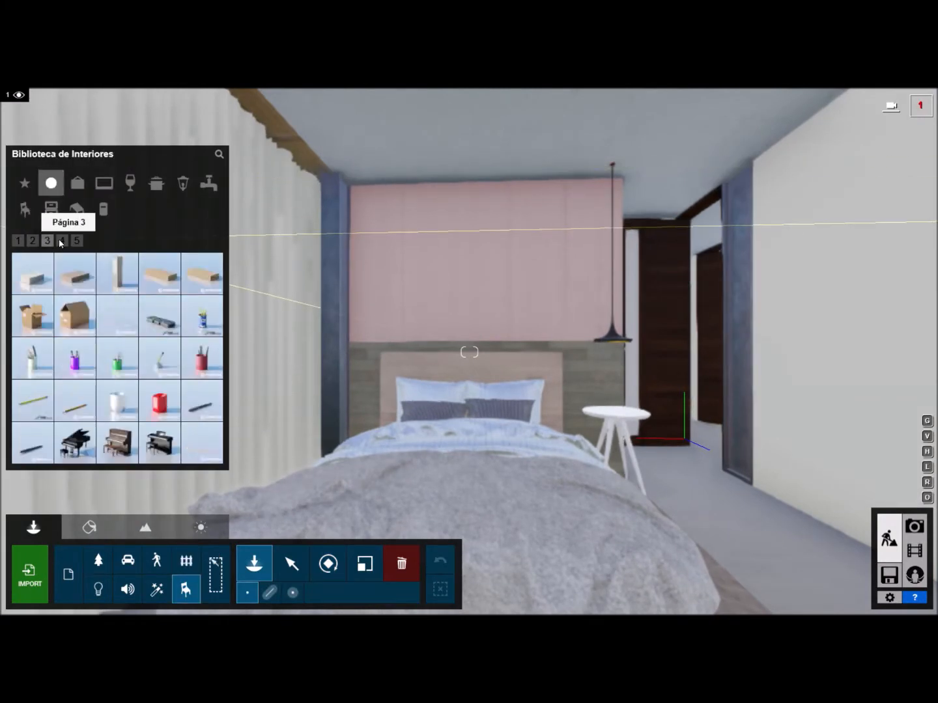
pyautogui.click(117, 240)
pyautogui.click(88, 241)
pyautogui.click(43, 241)
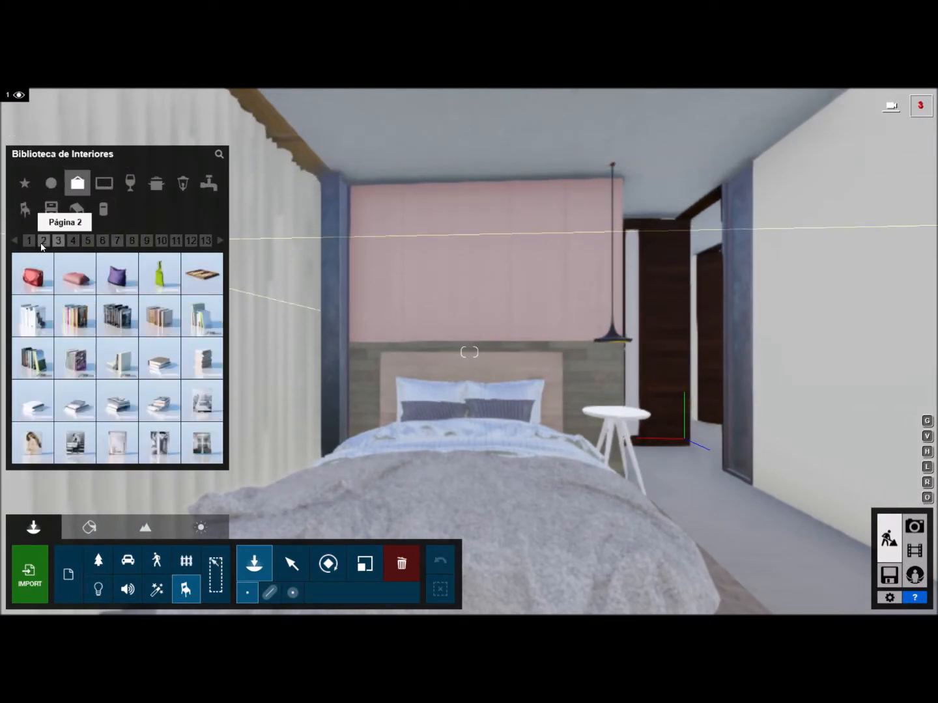
pyautogui.click(434, 498)
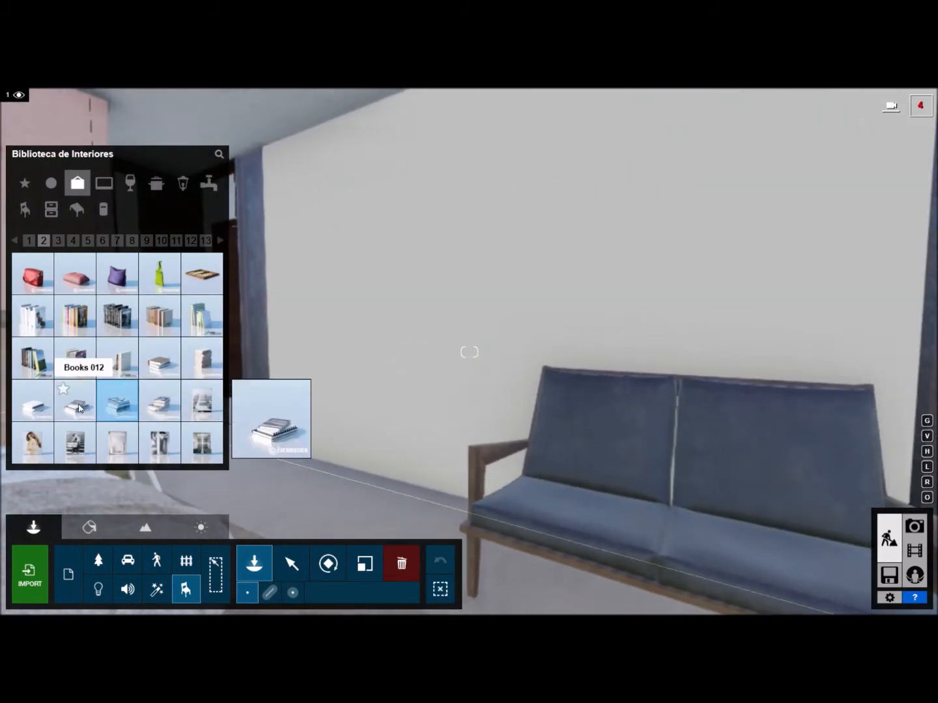
pyautogui.click(548, 506)
# Place the Canvas 025 picture from the interiors library, enlarge it and raise it onto the white bedroom wall.
pyautogui.click(57, 241)
pyautogui.click(117, 242)
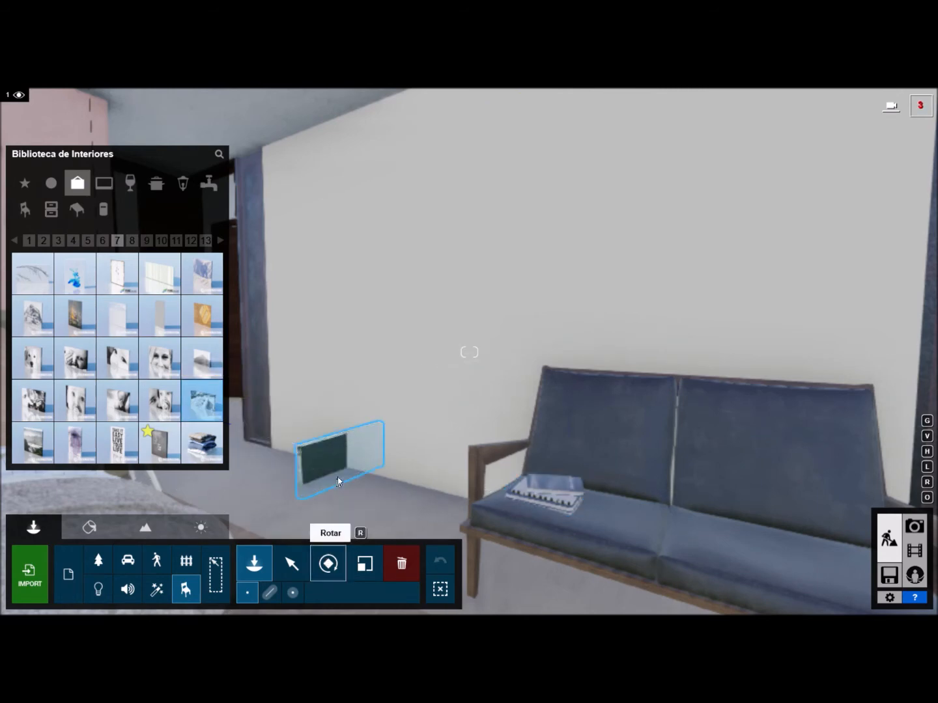
pyautogui.click(330, 547)
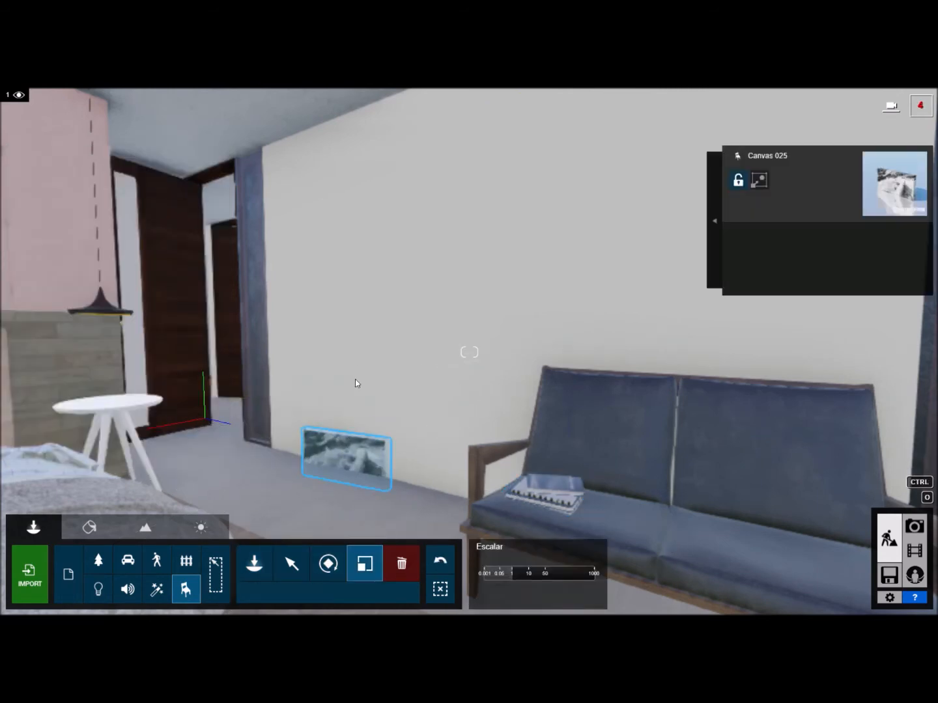
pyautogui.moveTo(362, 395); pyautogui.dragTo(361, 357)
pyautogui.moveTo(346, 456); pyautogui.dragTo(412, 217)
# Rotate the landscape canvas until it sits parallel to the white bedroom wall.
pyautogui.moveTo(420, 378); pyautogui.dragTo(421, 378, button='right')
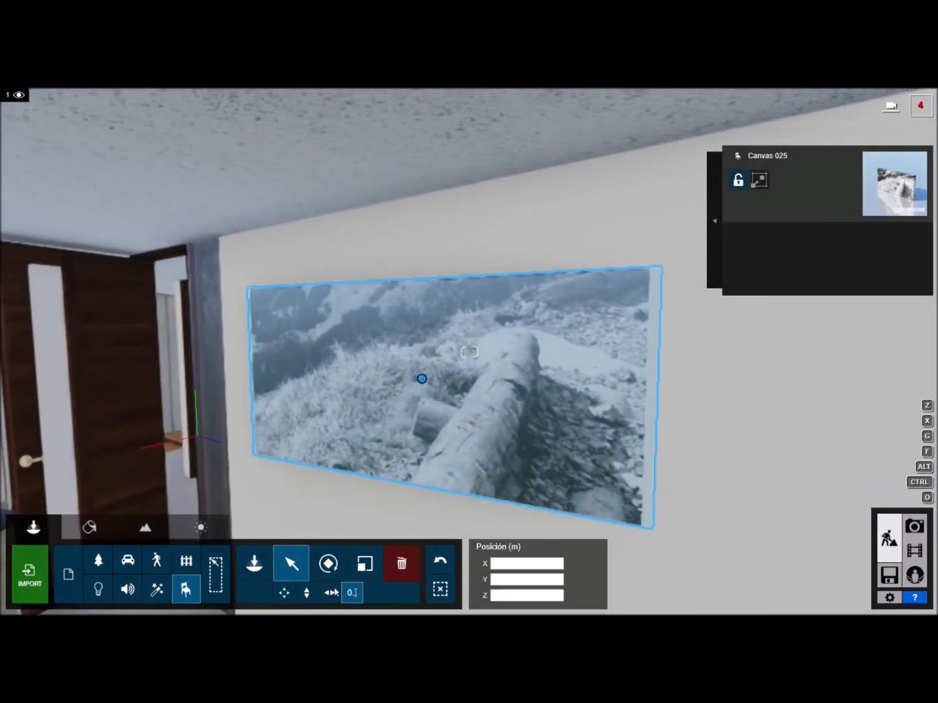
pyautogui.press('r')
pyautogui.moveTo(420, 382); pyautogui.dragTo(190, 433)
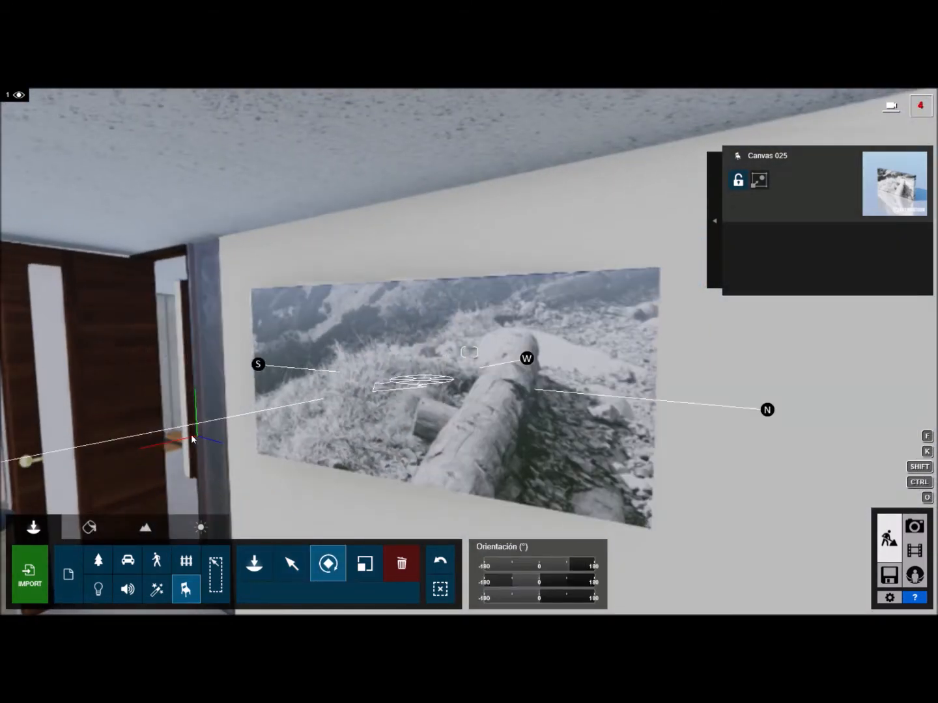
pyautogui.moveTo(565, 566); pyautogui.dragTo(568, 565)
pyautogui.moveTo(568, 567); pyautogui.dragTo(568, 566, button='right')
# Choose a small electronic device from the interiors library for the white bedside table.
pyautogui.click(186, 590)
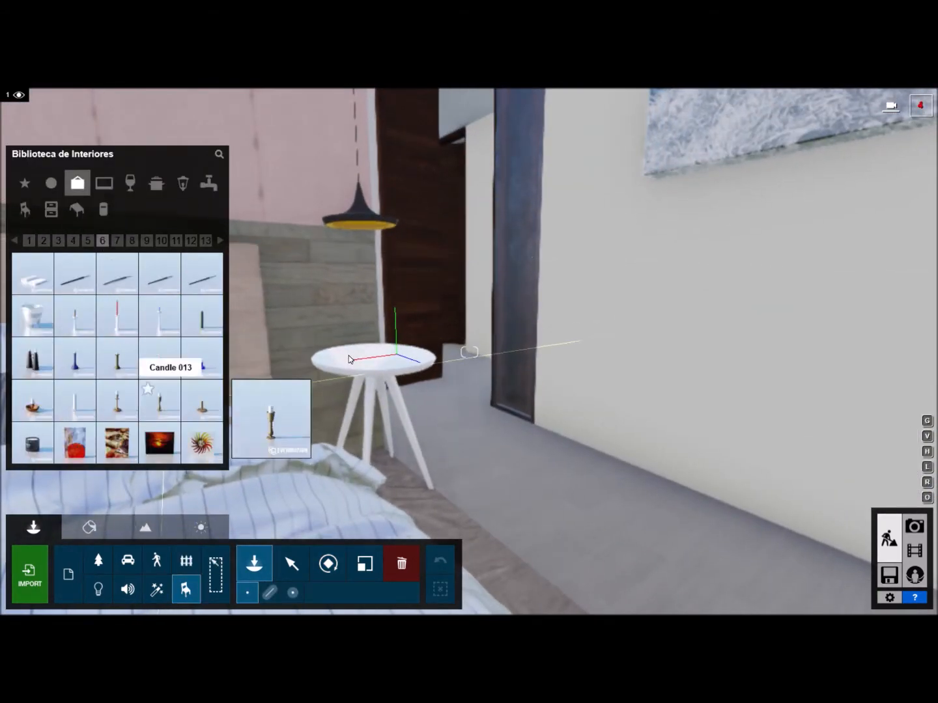
pyautogui.click(106, 184)
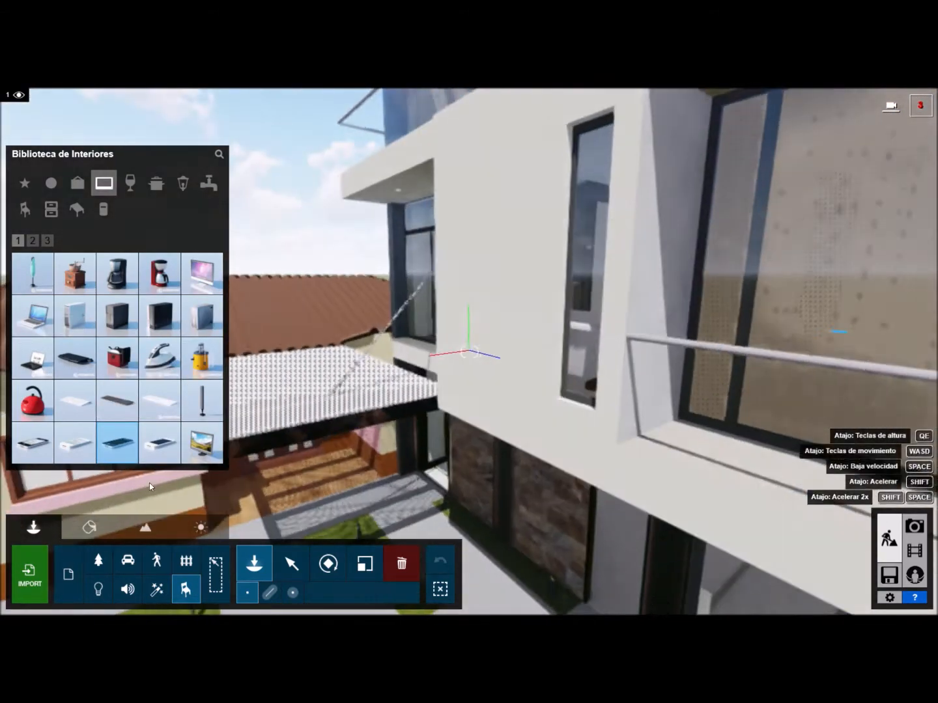
# Apply a Poliigon metal material from the exterior materials to the balcony railings.
pyautogui.click(90, 528)
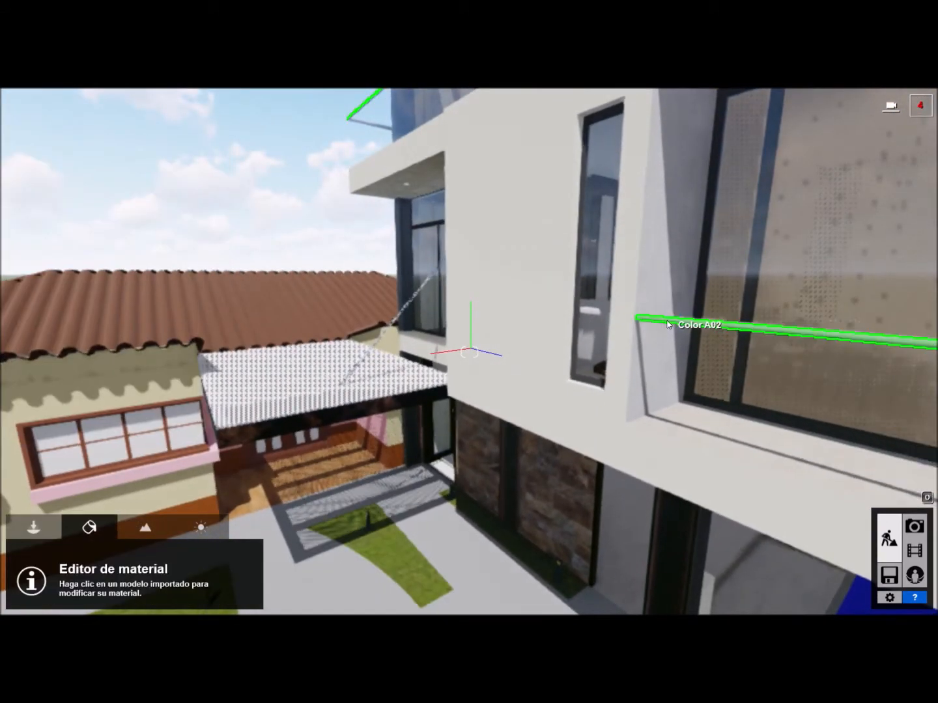
pyautogui.click(407, 340)
pyautogui.click(130, 198)
pyautogui.click(77, 306)
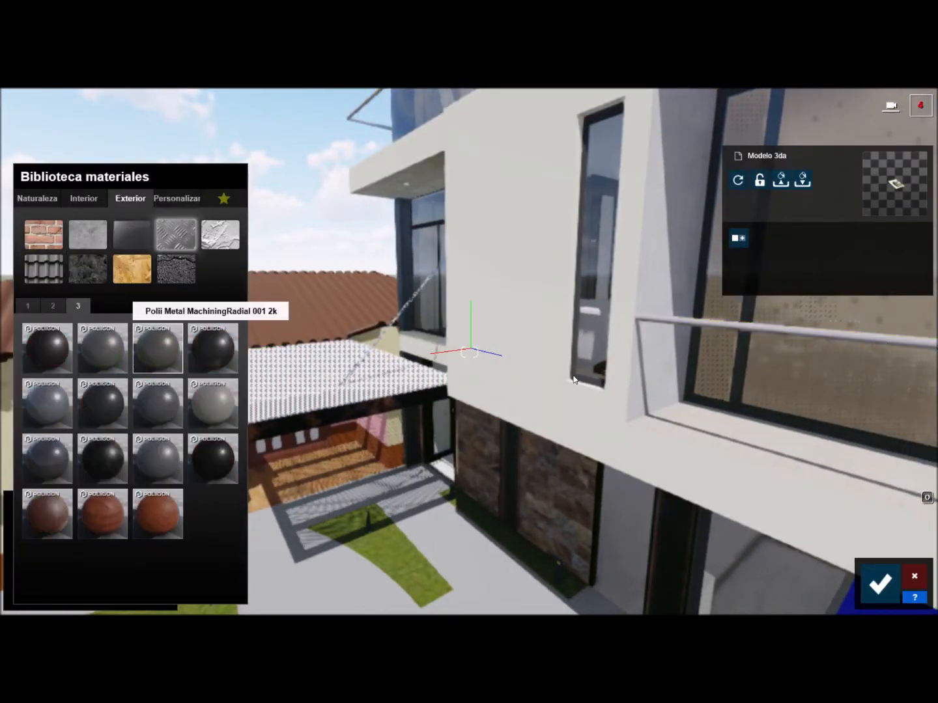
pyautogui.press('5')
# Apply the Clear Ocean water material to the swimming pool surface.
pyautogui.click(37, 197)
pyautogui.click(220, 235)
pyautogui.click(47, 458)
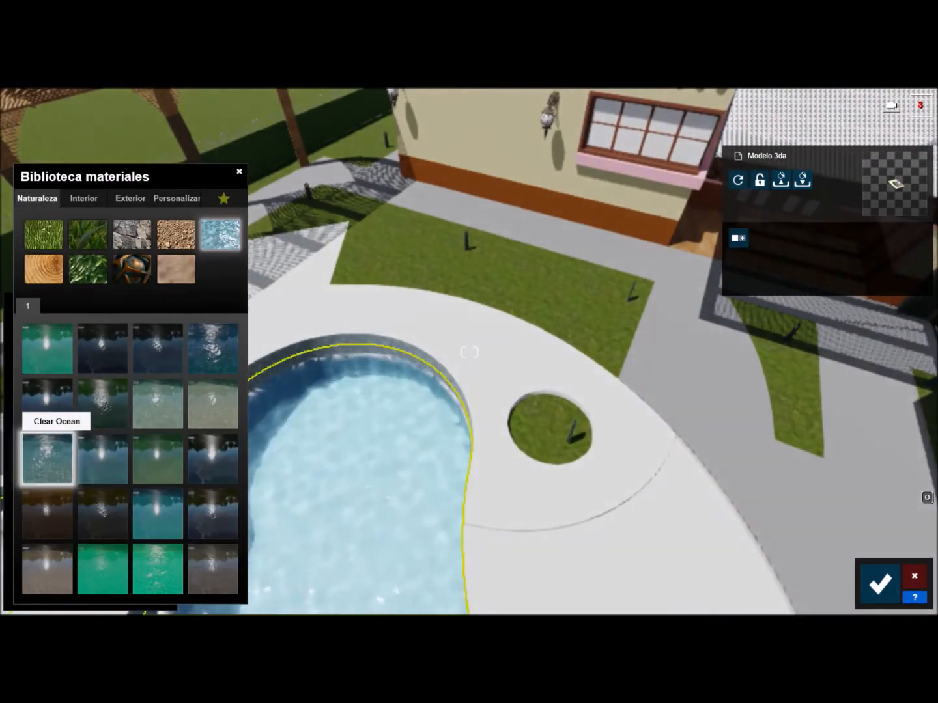
# Compare exterior glass materials on the bathroom's shower screen and apply Glass Panels 004.
pyautogui.press('4')
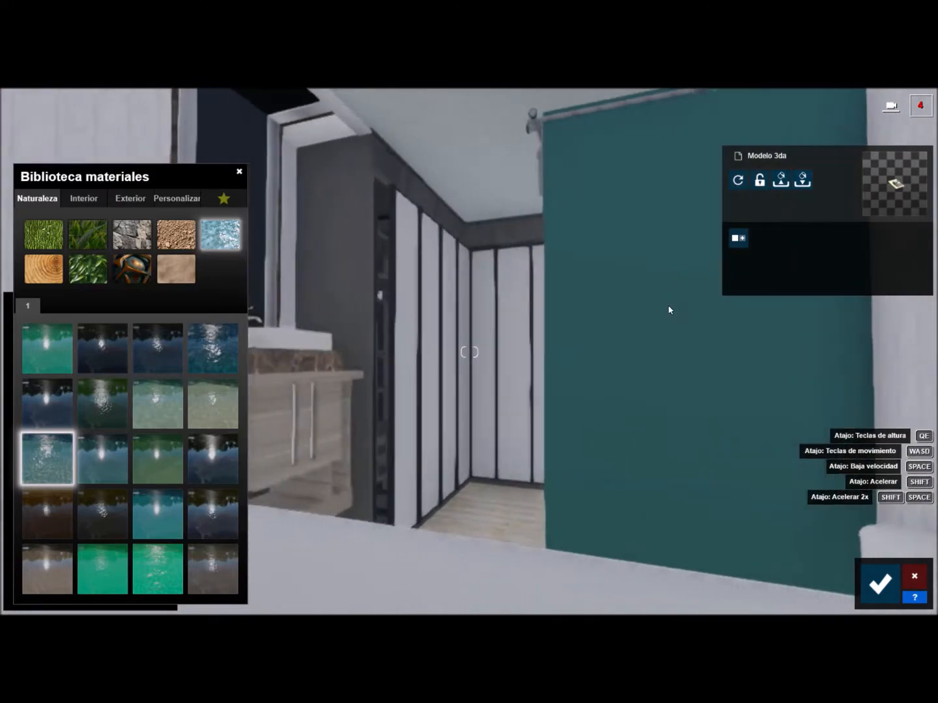
pyautogui.press('2')
pyautogui.click(130, 198)
pyautogui.click(133, 234)
pyautogui.click(219, 347)
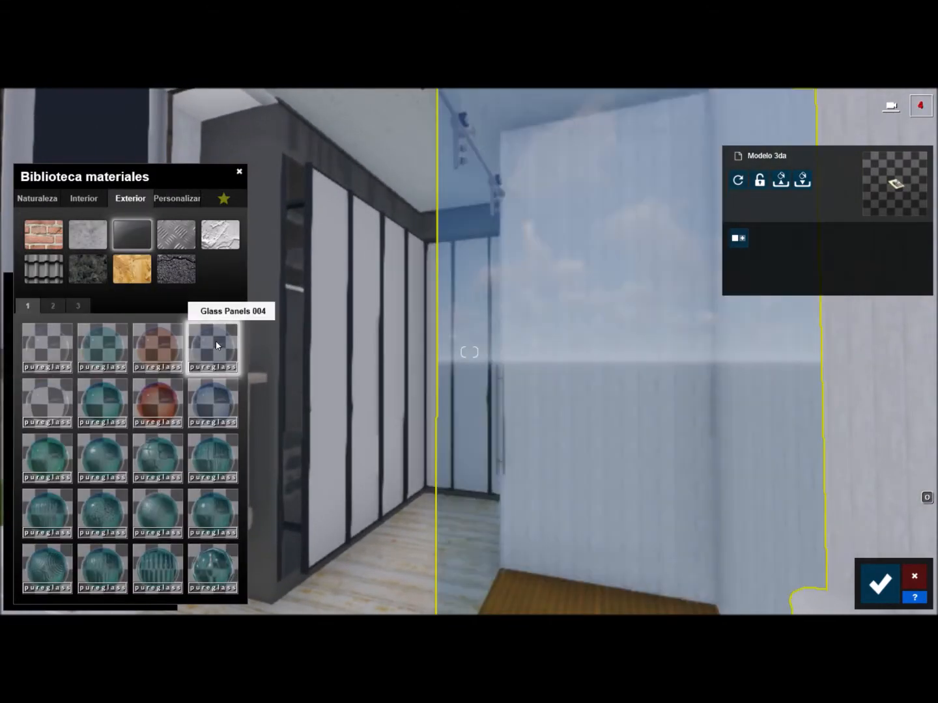
pyautogui.click(77, 305)
pyautogui.click(47, 345)
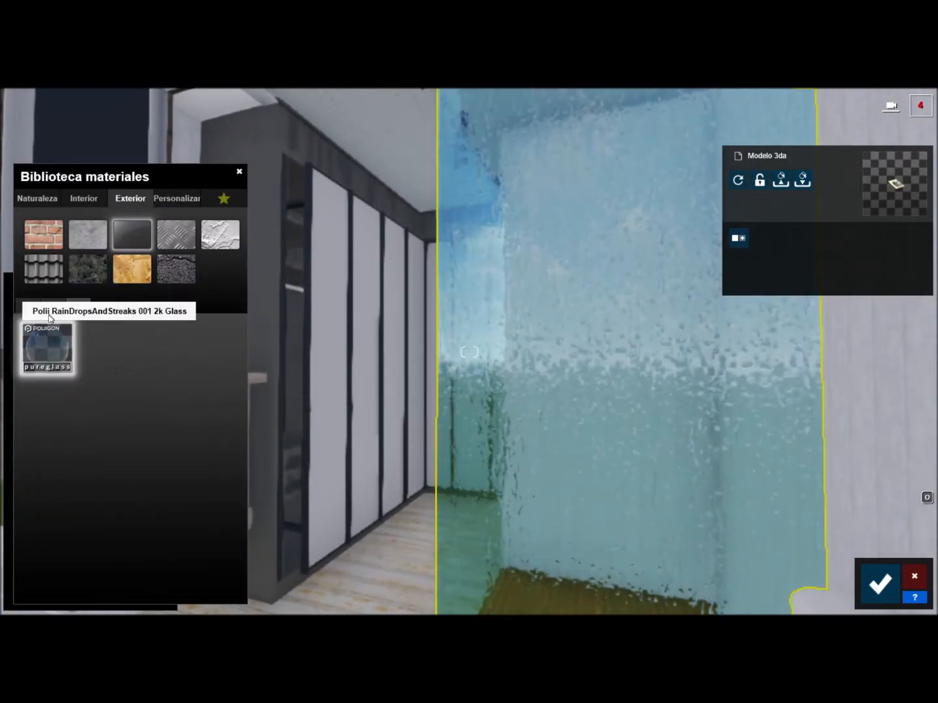
pyautogui.click(26, 306)
pyautogui.click(159, 341)
pyautogui.click(224, 350)
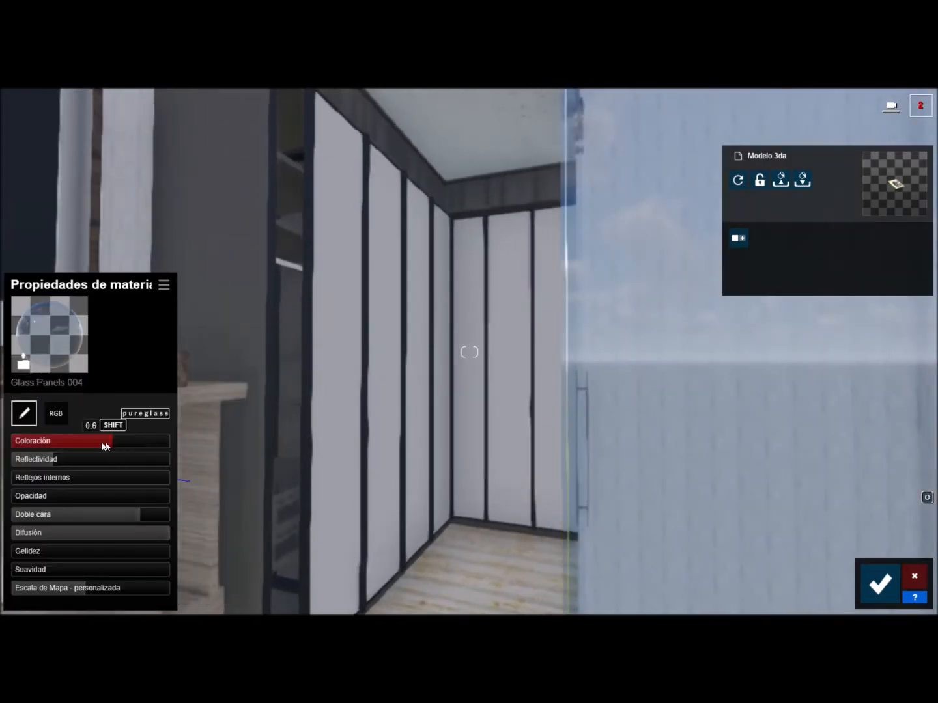
# Apply an interior glass material to the white wardrobe door panels beside the bathroom.
pyautogui.click(236, 444)
pyautogui.click(83, 197)
pyautogui.click(88, 235)
# Apply a light parquet wood material to the floor in front of the wardrobe.
pyautogui.moveTo(424, 425)
pyautogui.mouseDown(button='right')
pyautogui.moveTo(416, 390)
pyautogui.moveTo(424, 424)
pyautogui.mouseUp(button='right')
pyautogui.click(424, 425)
pyautogui.click(131, 198)
pyautogui.click(142, 258)
pyautogui.click(73, 306)
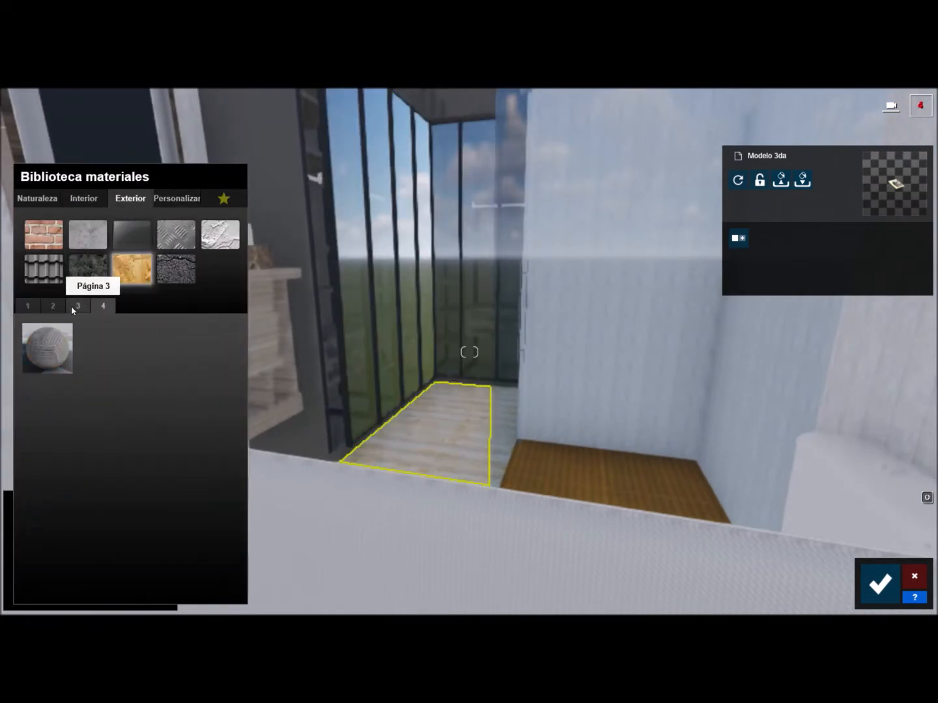
# Apply an interior wood material to the shower floor.
pyautogui.click(88, 202)
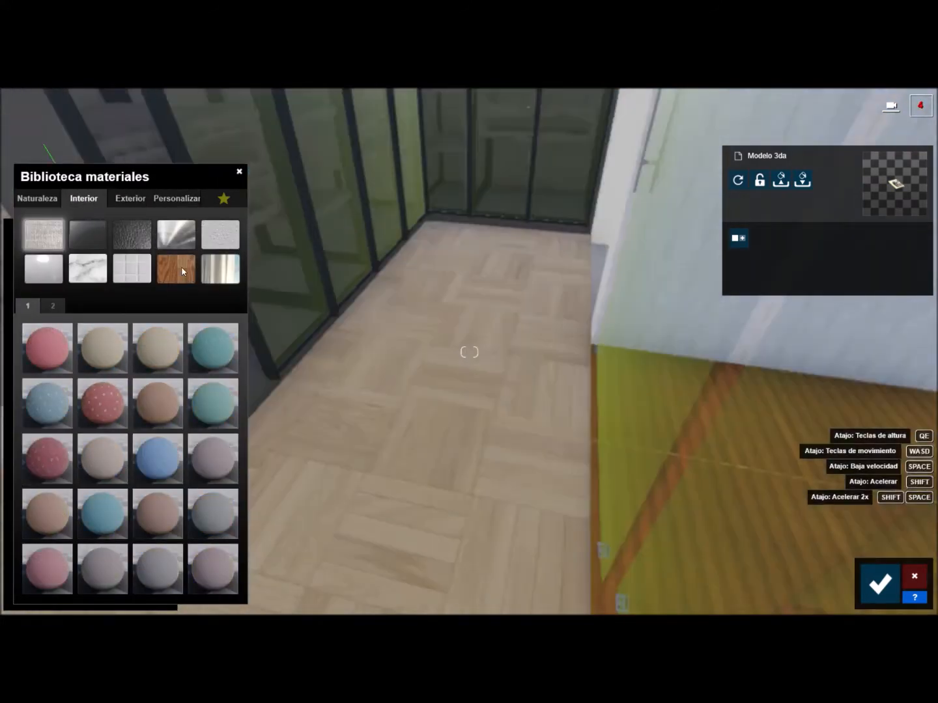
pyautogui.click(176, 268)
pyautogui.click(102, 410)
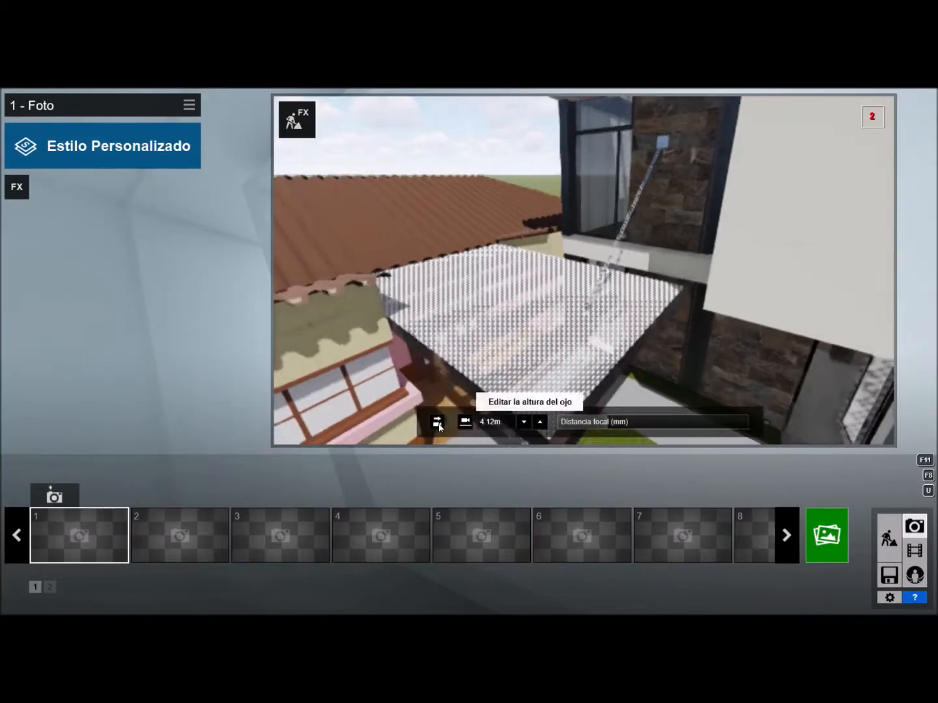
# Frame the house facade and pool from a low eye height in photo mode and open the photo render options.
pyautogui.press('s')
pyautogui.press('w')
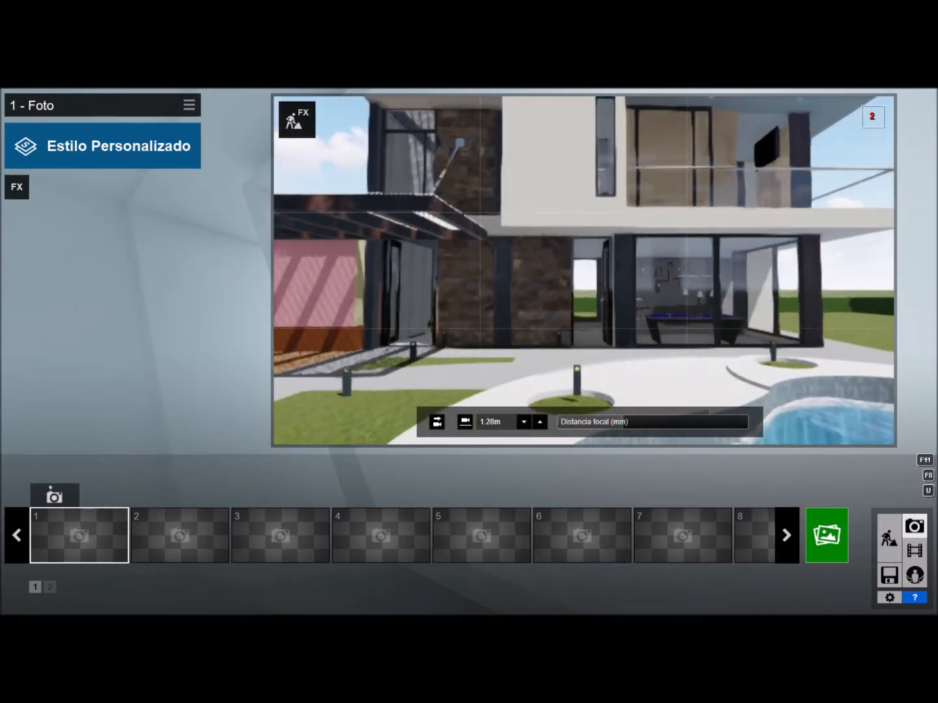
pyautogui.press('s')
pyautogui.click(832, 535)
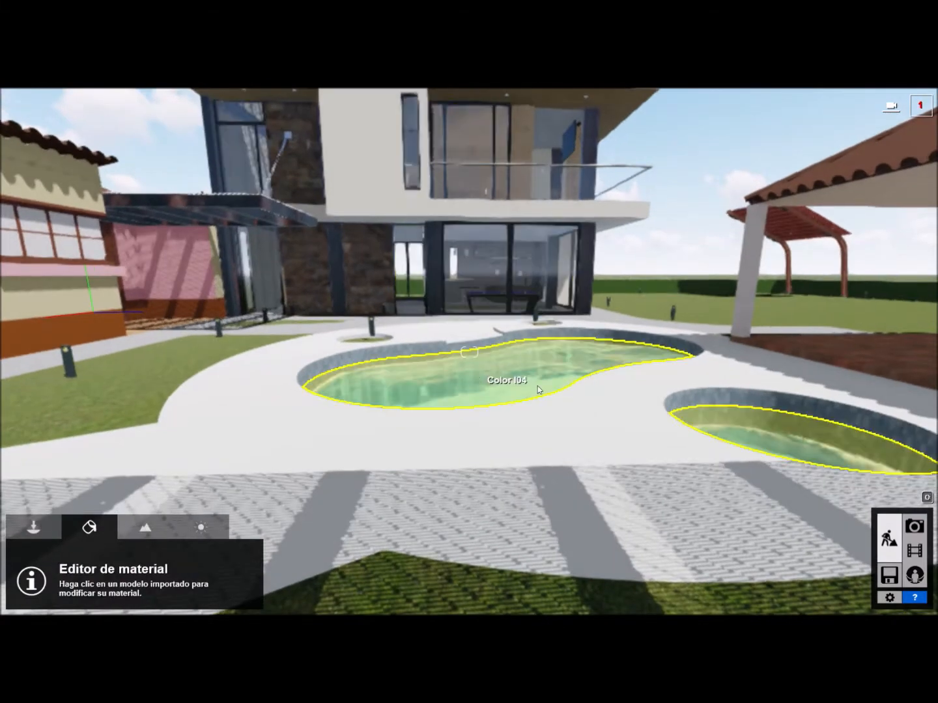
# Change the water of both pools to a lighter, clearer water material from the nature materials and save the changes.
pyautogui.click(537, 385)
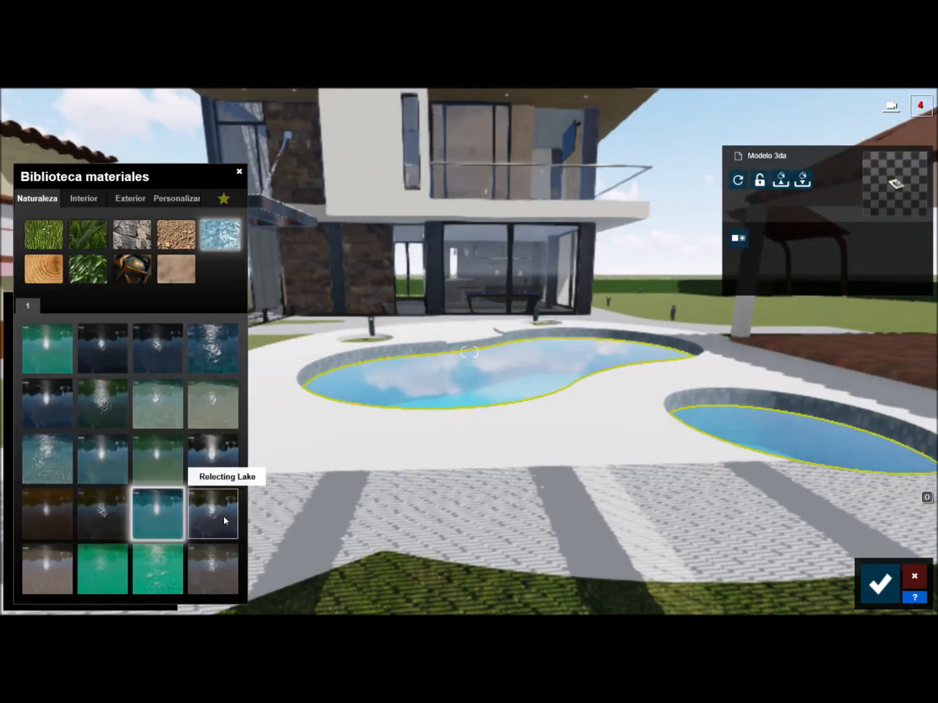
pyautogui.click(214, 405)
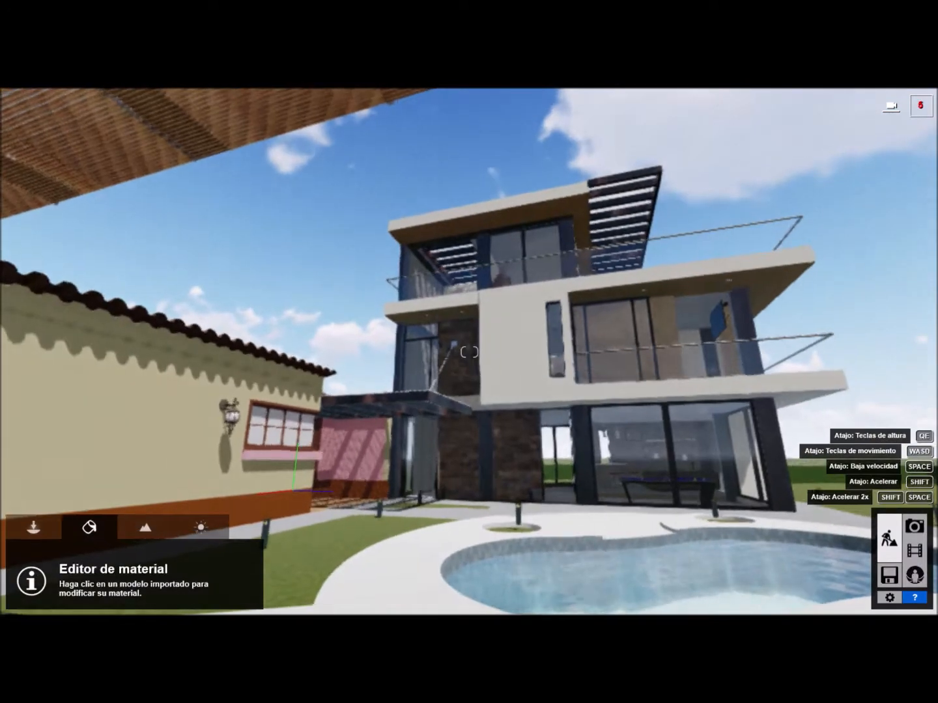
# Apply brown stone cladding to the base of the cream house's wall and a beige plaster material to the wall above.
pyautogui.press('w')
pyautogui.click(418, 468)
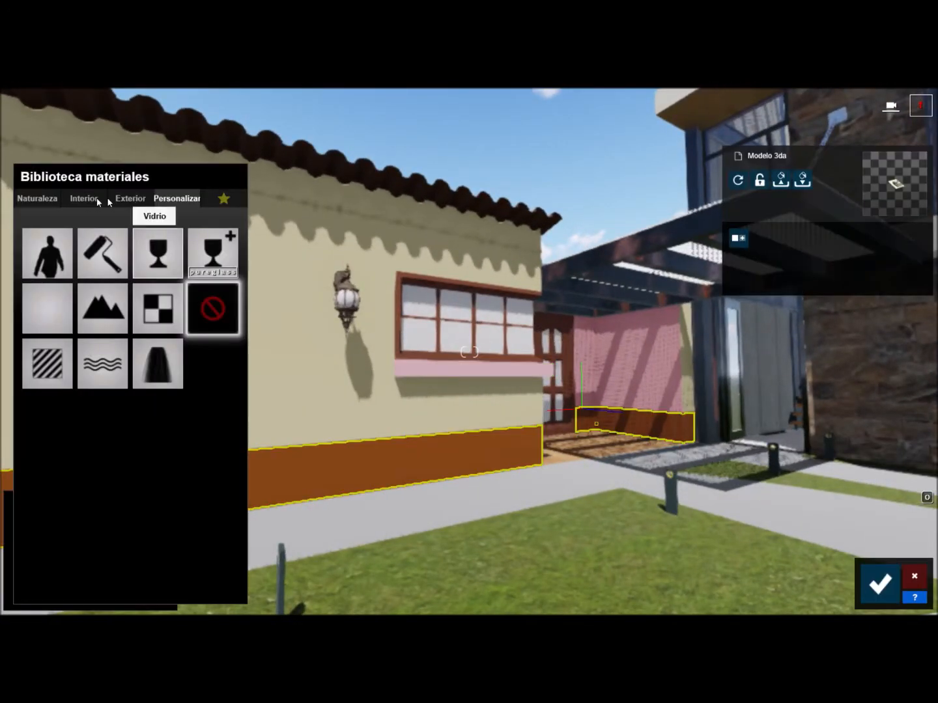
pyautogui.click(84, 198)
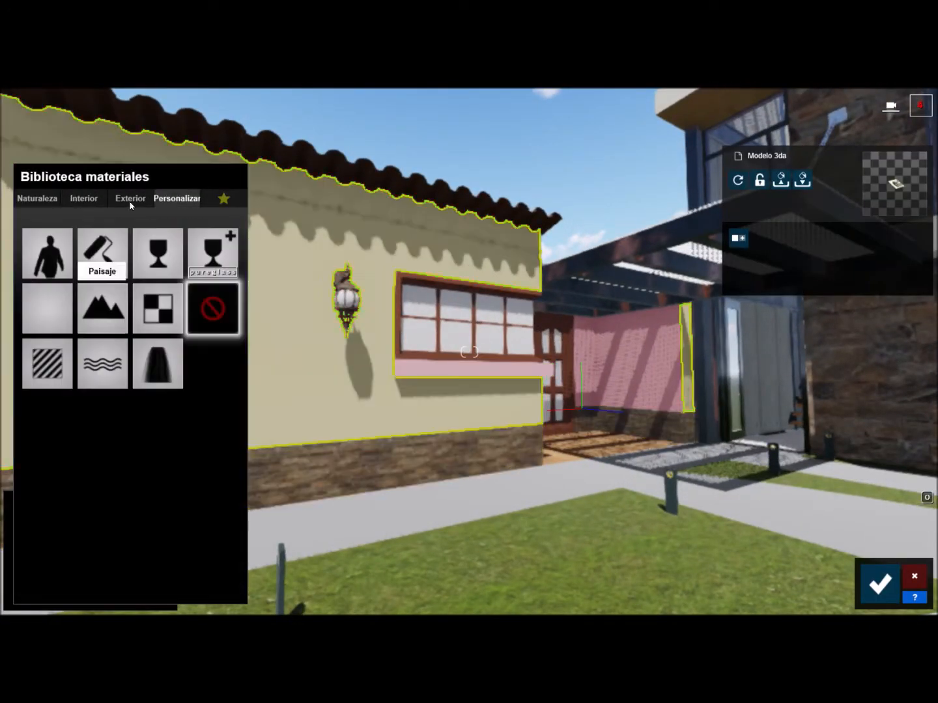
pyautogui.click(131, 198)
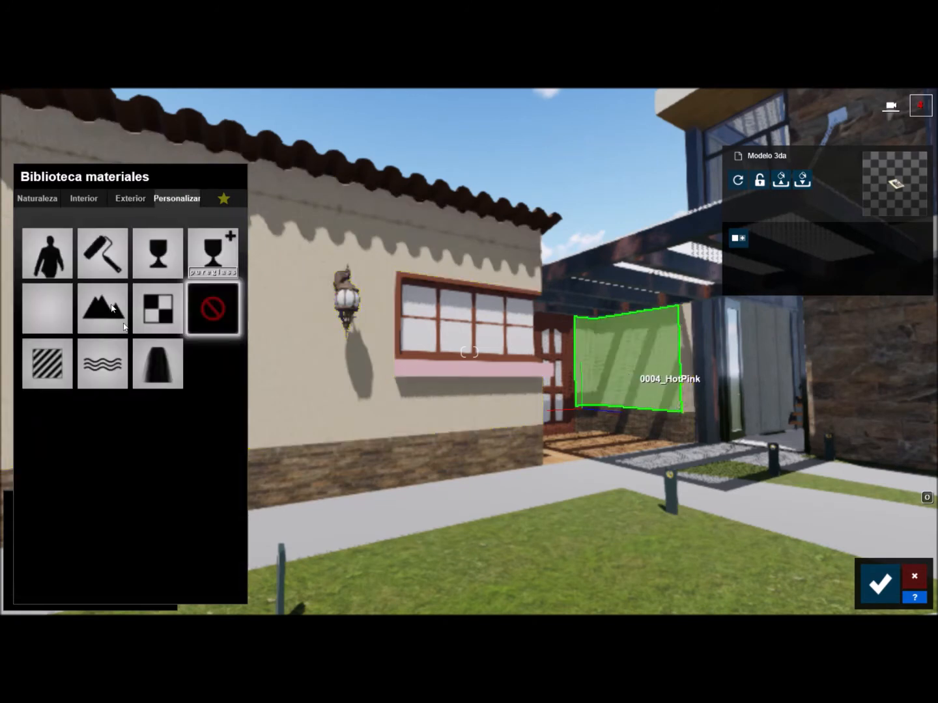
# Apply a beige exterior plaster material to the pink entrance wall and window sill, and glass to the window panes.
pyautogui.click(130, 197)
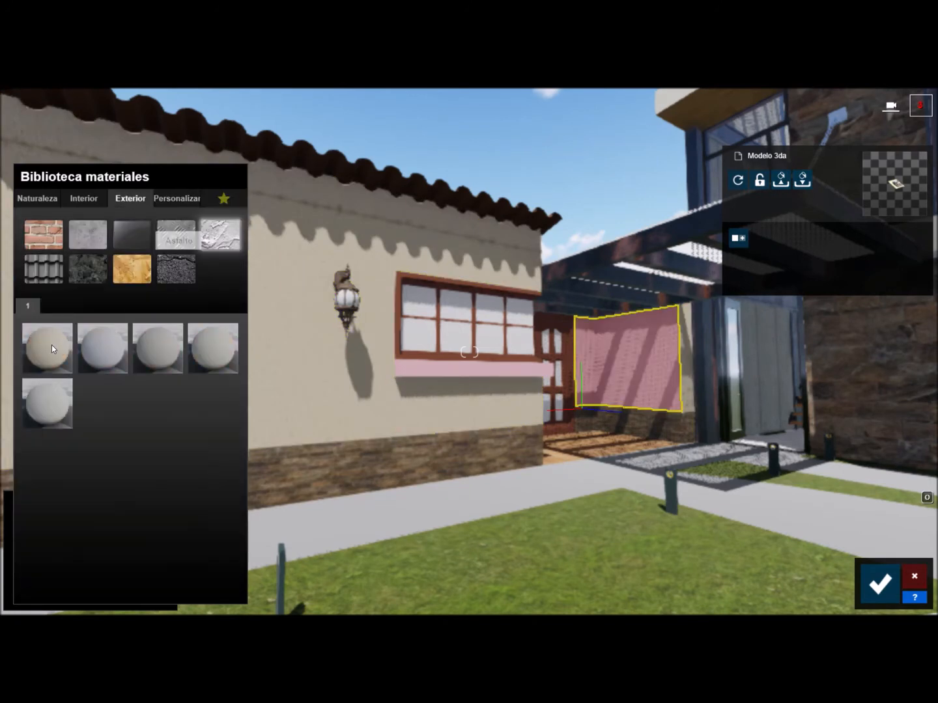
pyautogui.click(51, 345)
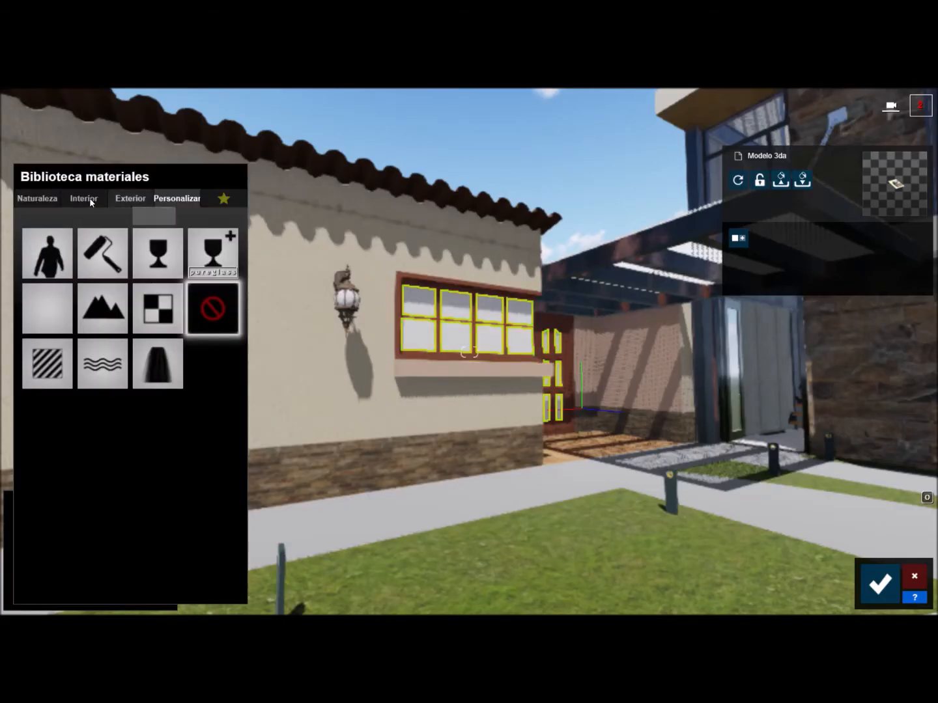
pyautogui.click(89, 197)
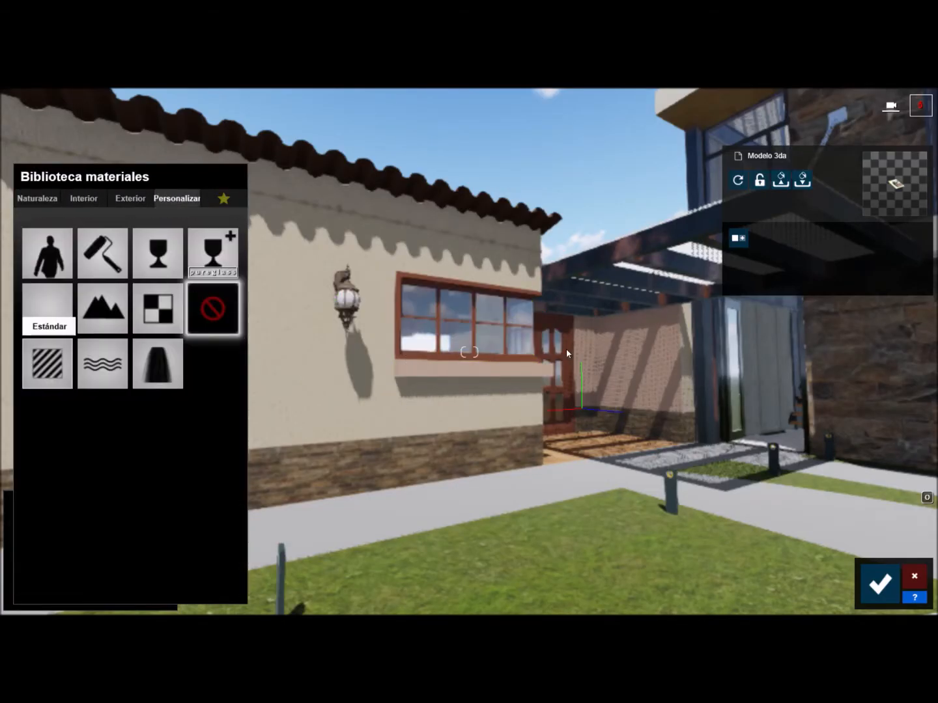
# Apply a medium-brown exterior wood material to the cream house's window frame and door, and save the changes.
pyautogui.click(127, 198)
pyautogui.click(53, 306)
pyautogui.click(156, 391)
pyautogui.press('w')
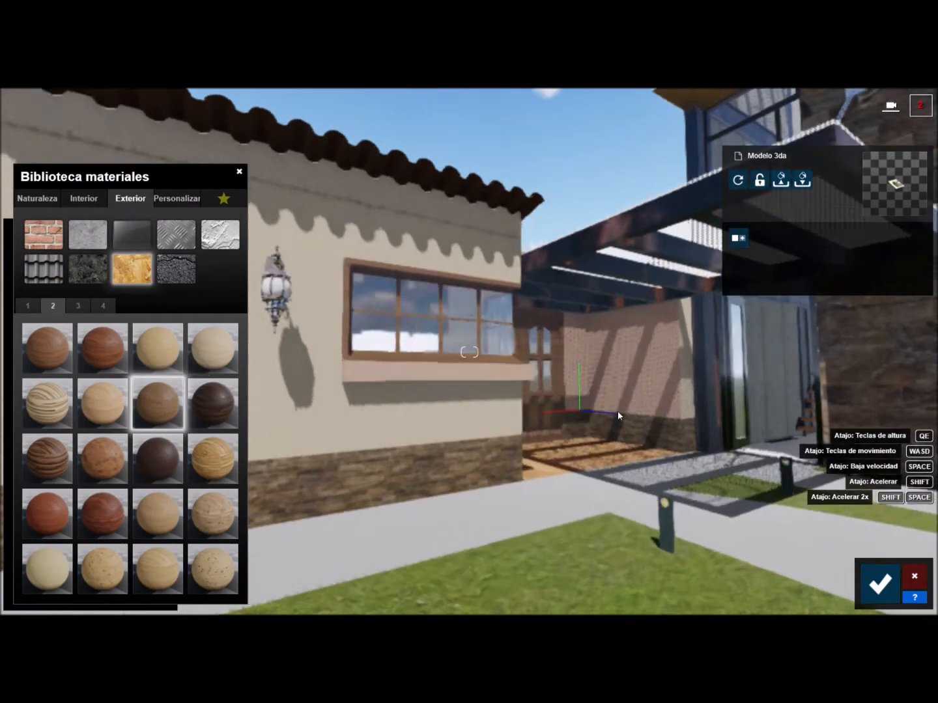
pyautogui.click(881, 583)
# Adjust the weathering of the standard material selected at the covered entrance.
pyautogui.press('w')
pyautogui.moveTo(678, 452); pyautogui.dragTo(403, 402, button='right')
pyautogui.click(388, 403)
pyautogui.click(88, 376)
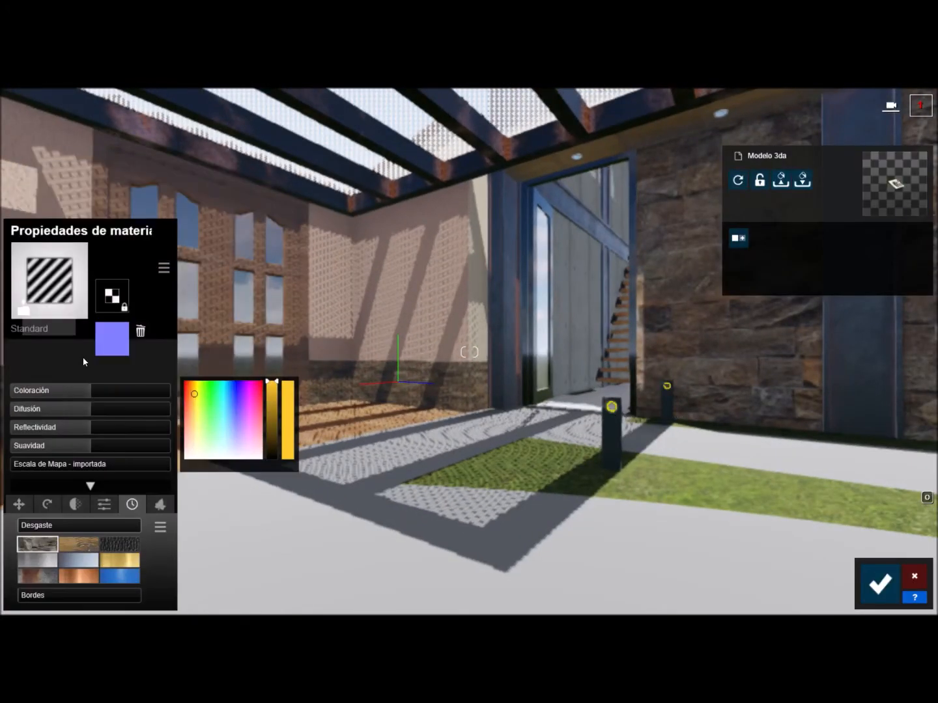
pyautogui.moveTo(98, 529); pyautogui.dragTo(110, 529)
# Apply a reddish-brown Poliigon brick material to the concrete wall seen through the stone facade's entrance door.
pyautogui.press('s')
pyautogui.press('w')
pyautogui.moveTo(599, 327); pyautogui.dragTo(460, 361, button='right')
pyautogui.click(460, 363)
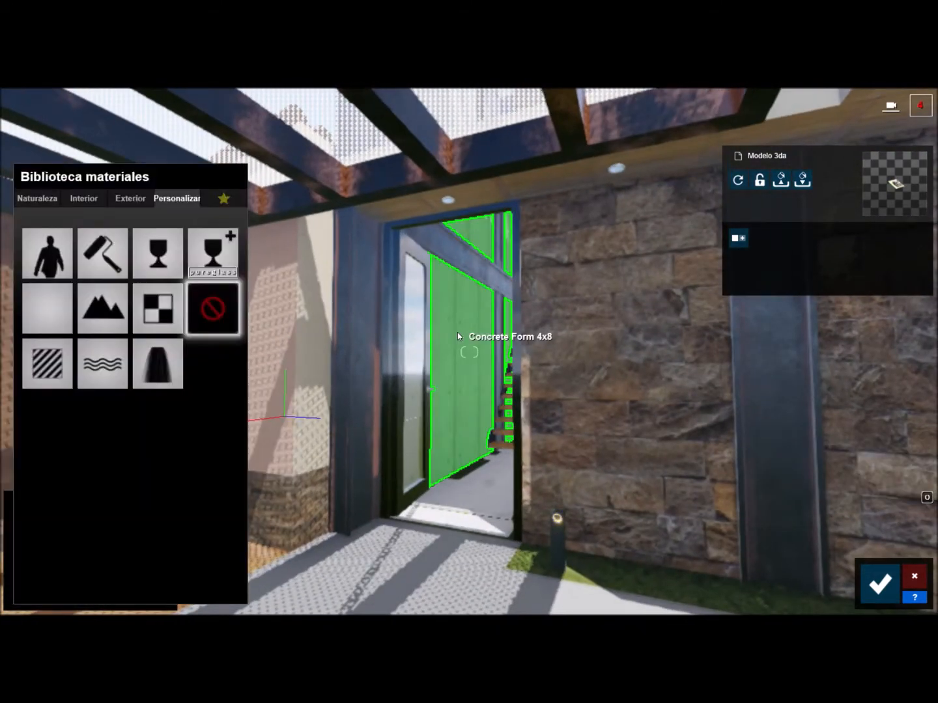
pyautogui.click(84, 199)
pyautogui.click(124, 199)
pyautogui.click(77, 305)
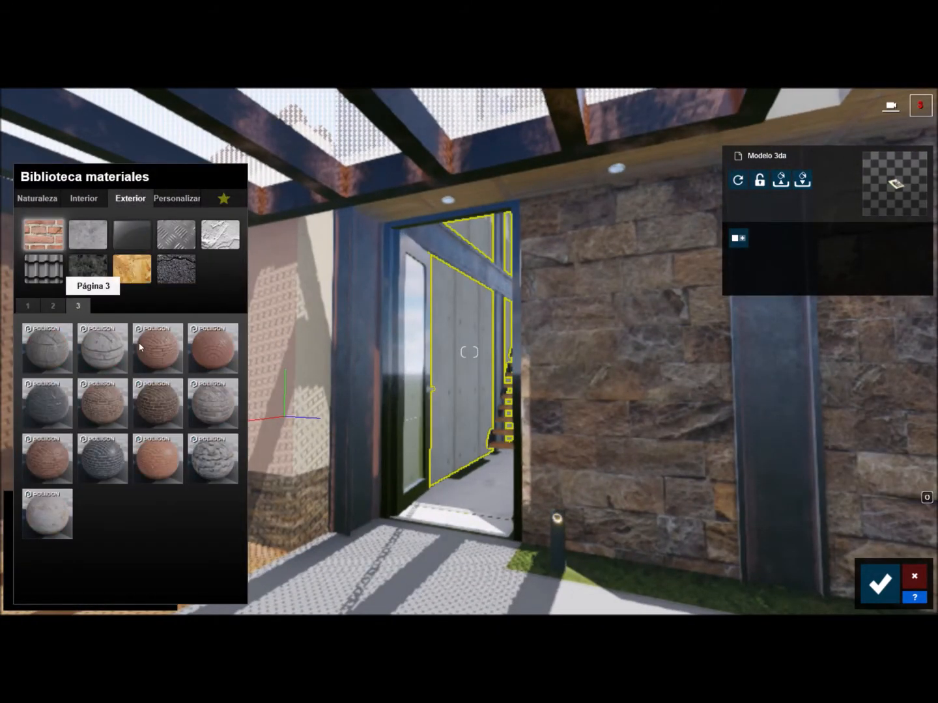
pyautogui.click(49, 470)
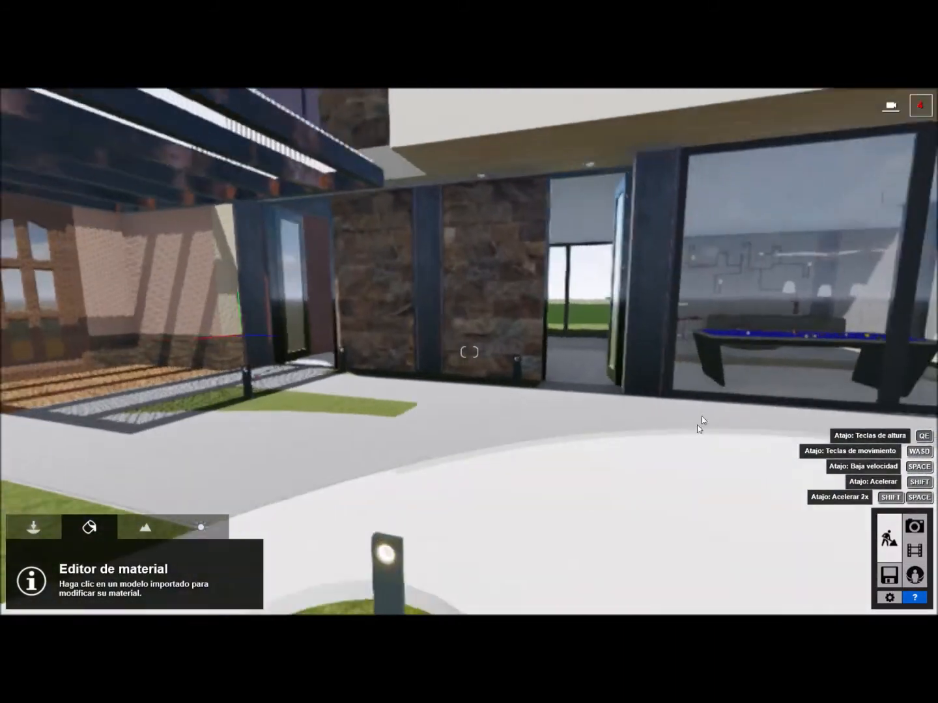
# Compare concrete materials on the walkway in front of the stone facade, apply a light plank-patterned concrete, and save the changes.
pyautogui.press('d')
pyautogui.click(339, 348)
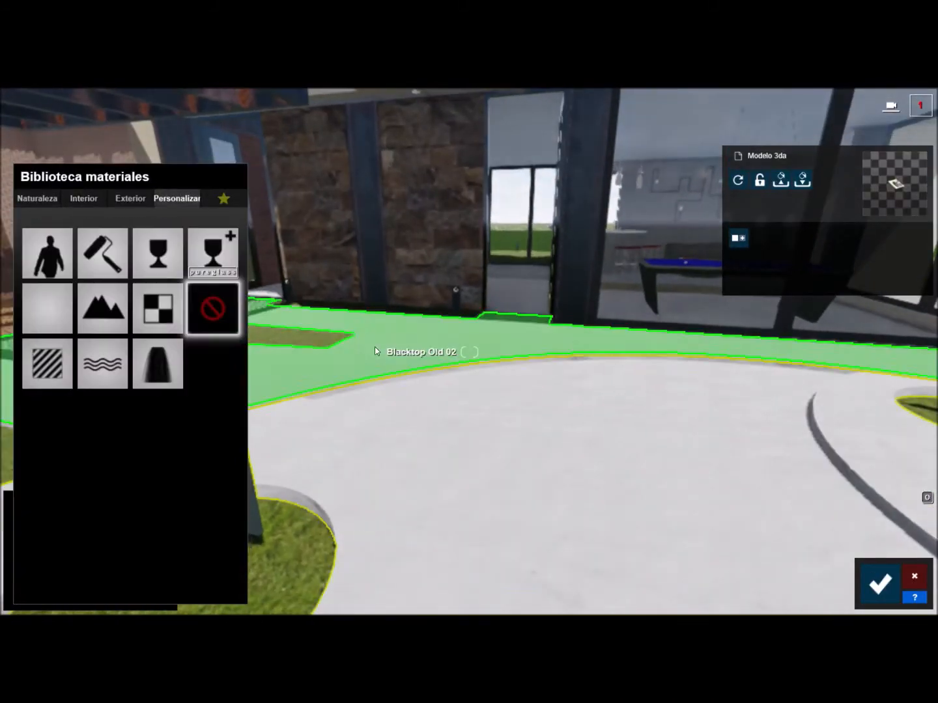
pyautogui.click(374, 347)
pyautogui.click(130, 198)
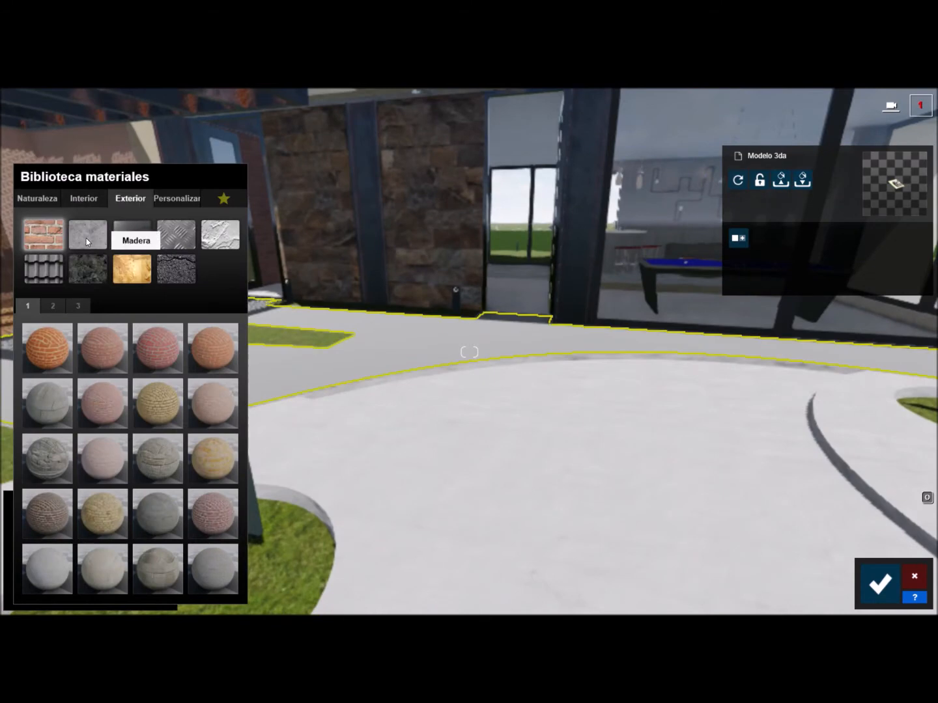
pyautogui.press('a')
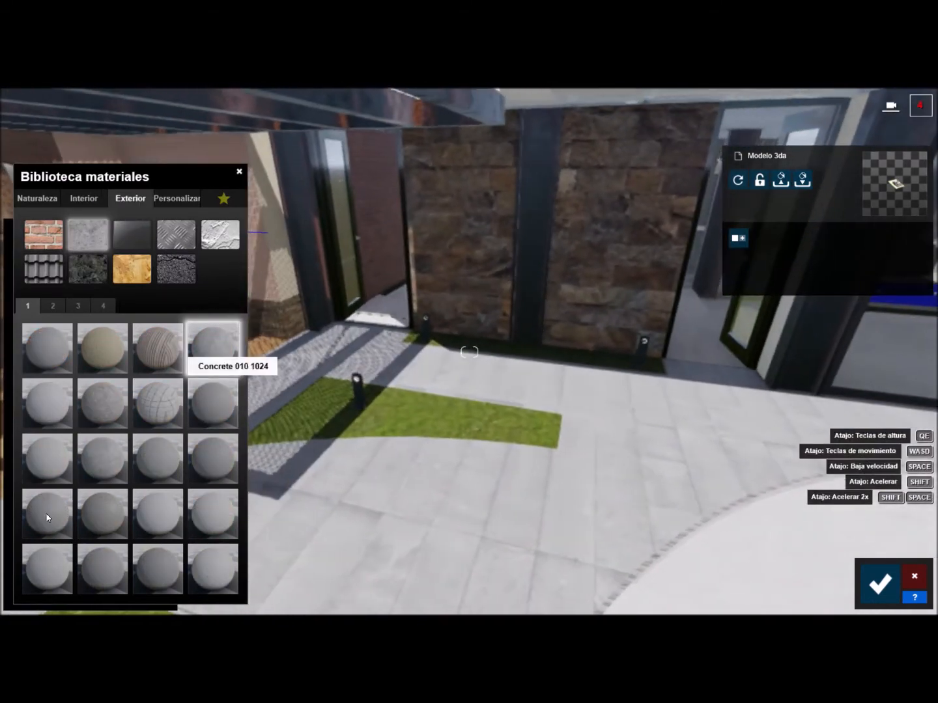
pyautogui.click(218, 407)
pyautogui.click(47, 568)
pyautogui.click(111, 412)
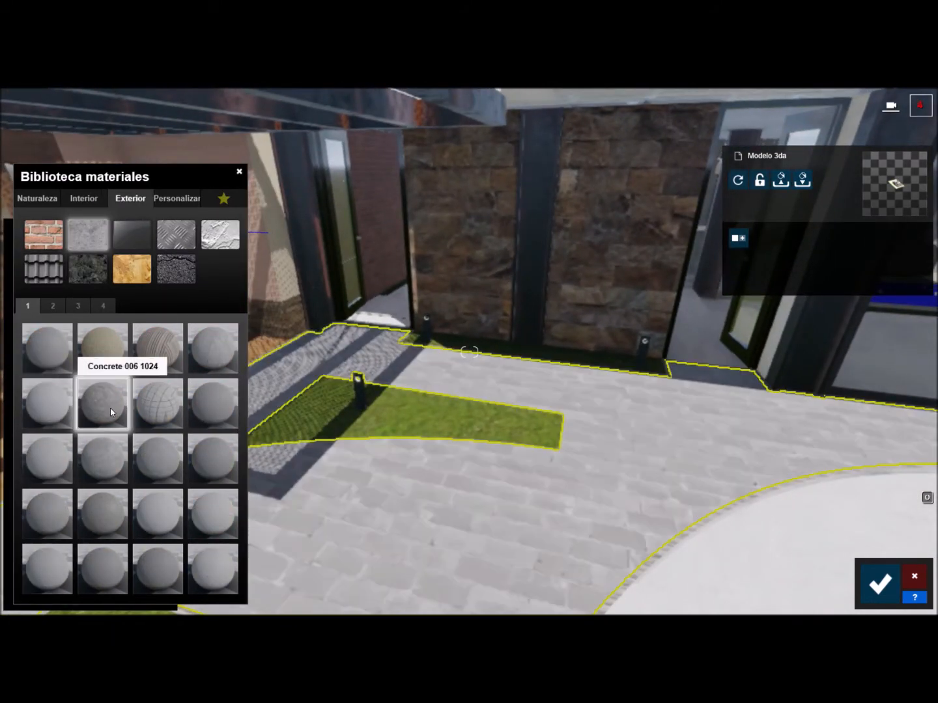
pyautogui.click(52, 306)
pyautogui.click(43, 512)
pyautogui.click(879, 582)
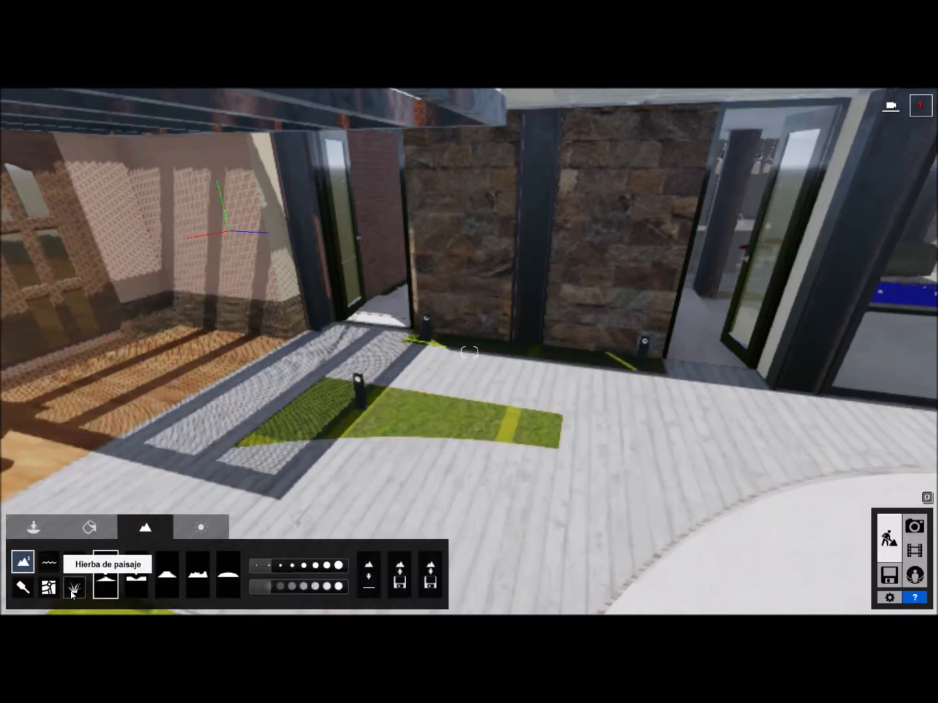
# Turn on the landscape grass and set the landscape type to yellow-green striped farmland with reddish-brown mountains.
pyautogui.click(73, 589)
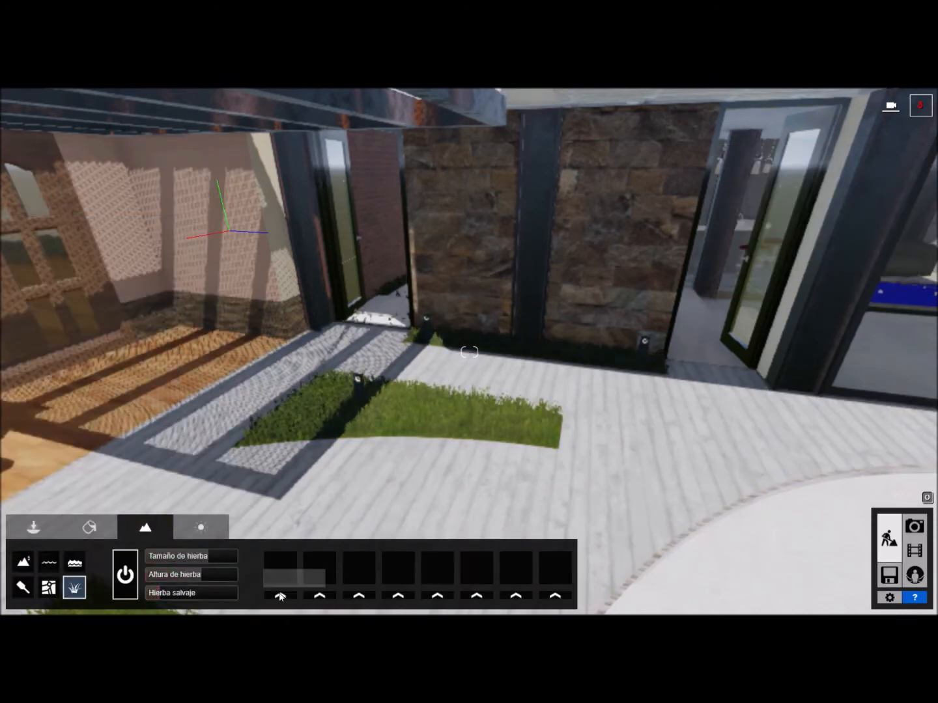
pyautogui.click(23, 588)
pyautogui.click(390, 573)
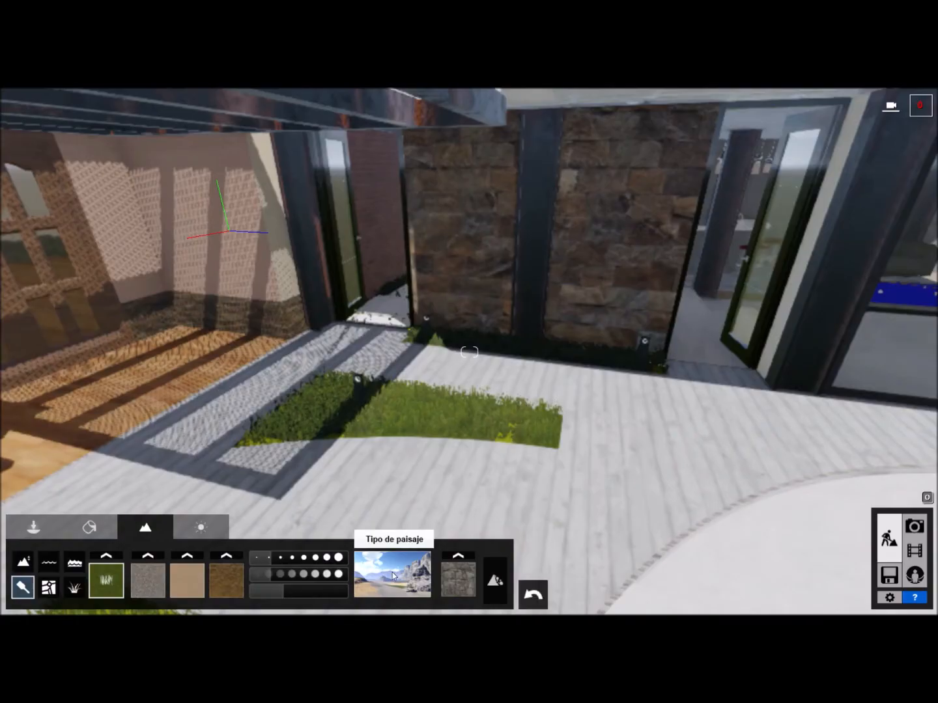
pyautogui.click(618, 409)
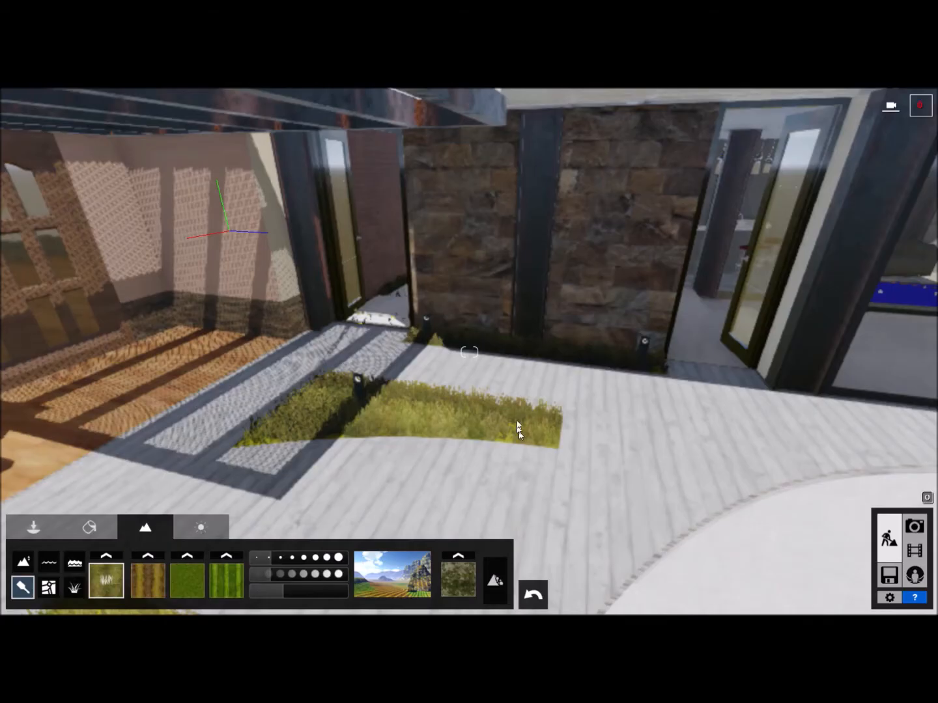
pyautogui.click(485, 393)
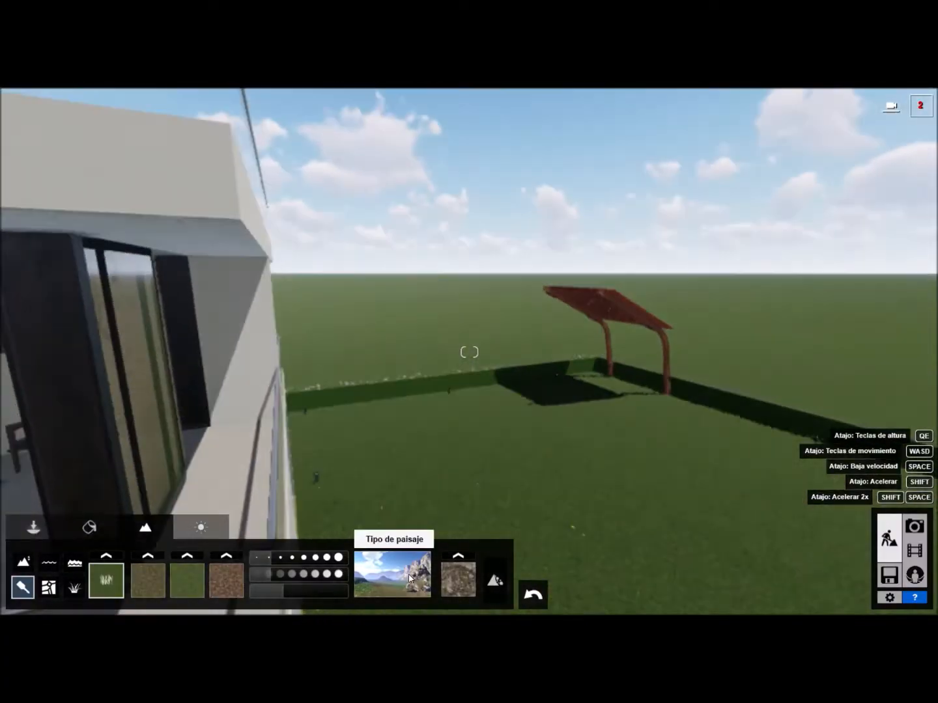
pyautogui.click(394, 571)
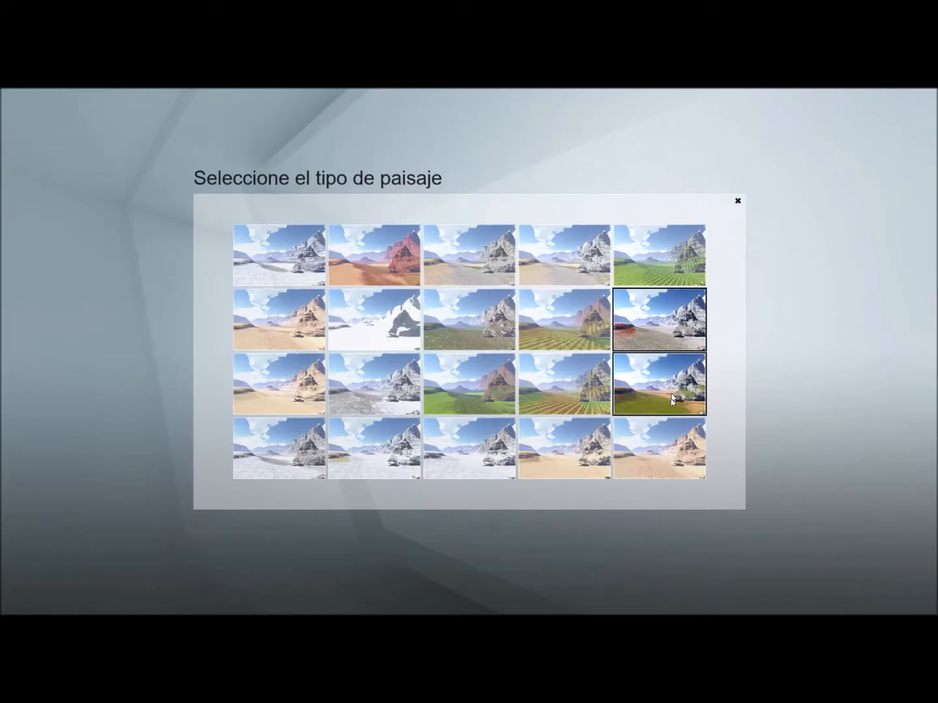
pyautogui.click(677, 381)
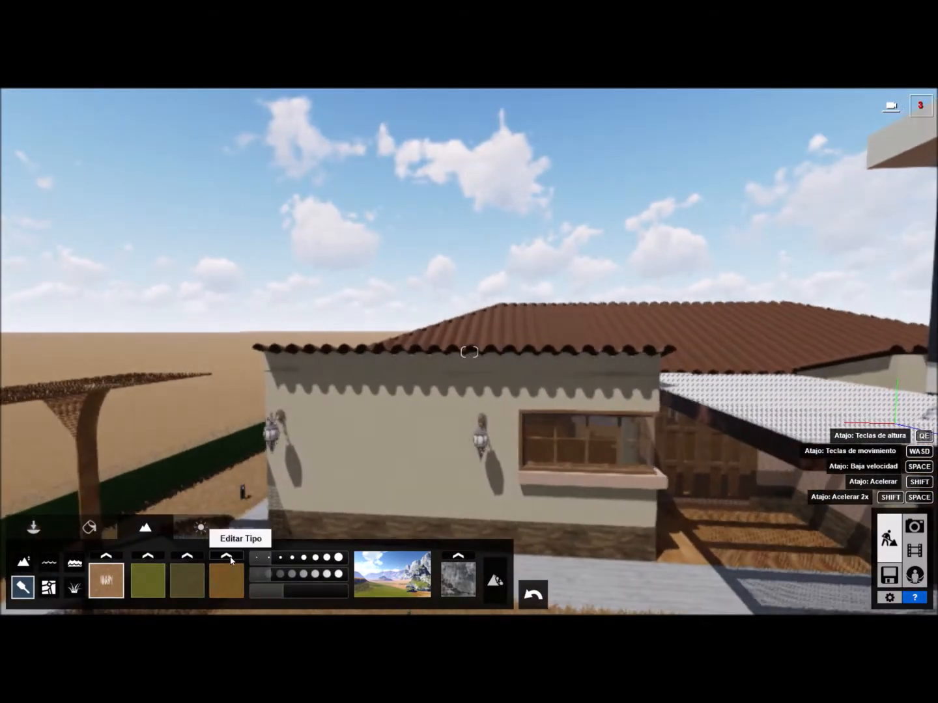
pyautogui.click(226, 579)
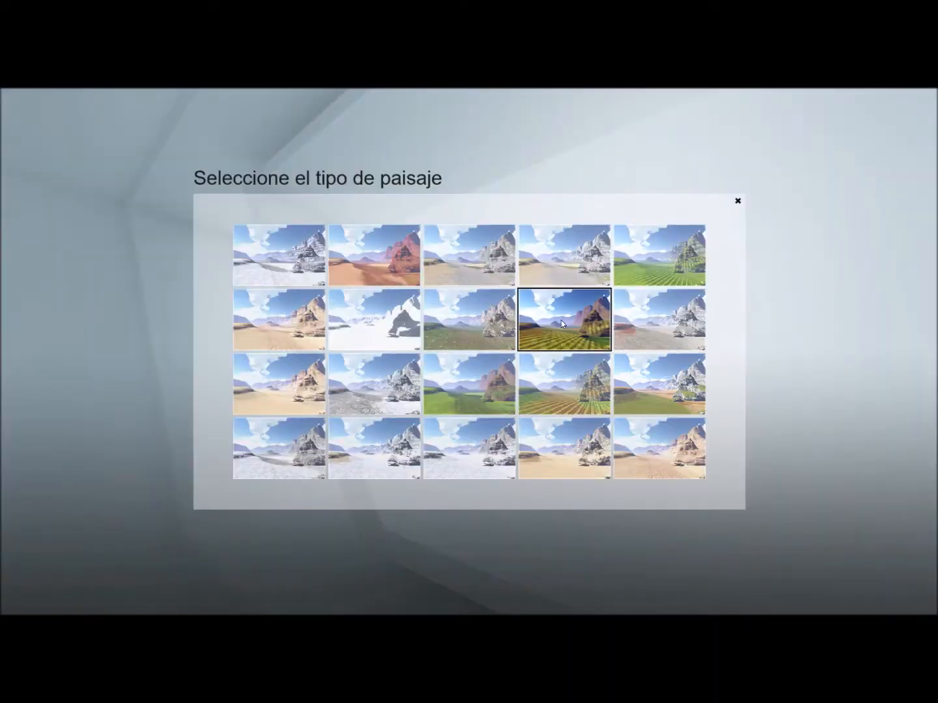
pyautogui.click(560, 319)
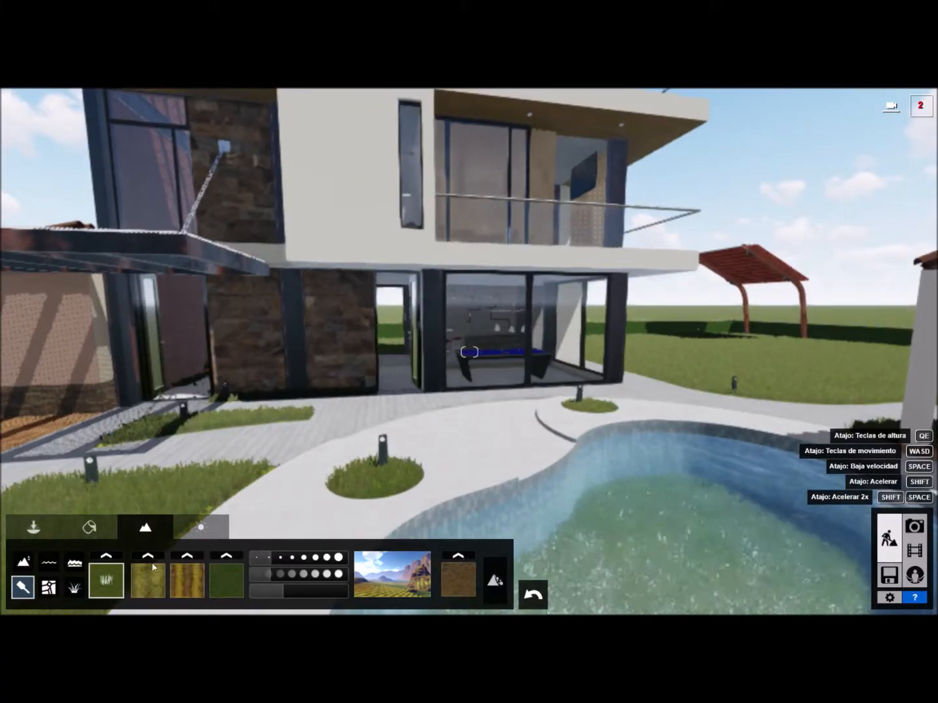
# Add white daisies, yellow dandelions, clover, flowering clover and yellow crocuses to the landscape grass.
pyautogui.click(279, 596)
pyautogui.click(409, 179)
pyautogui.click(319, 596)
pyautogui.click(285, 437)
pyautogui.click(358, 594)
pyautogui.click(565, 253)
pyautogui.click(398, 595)
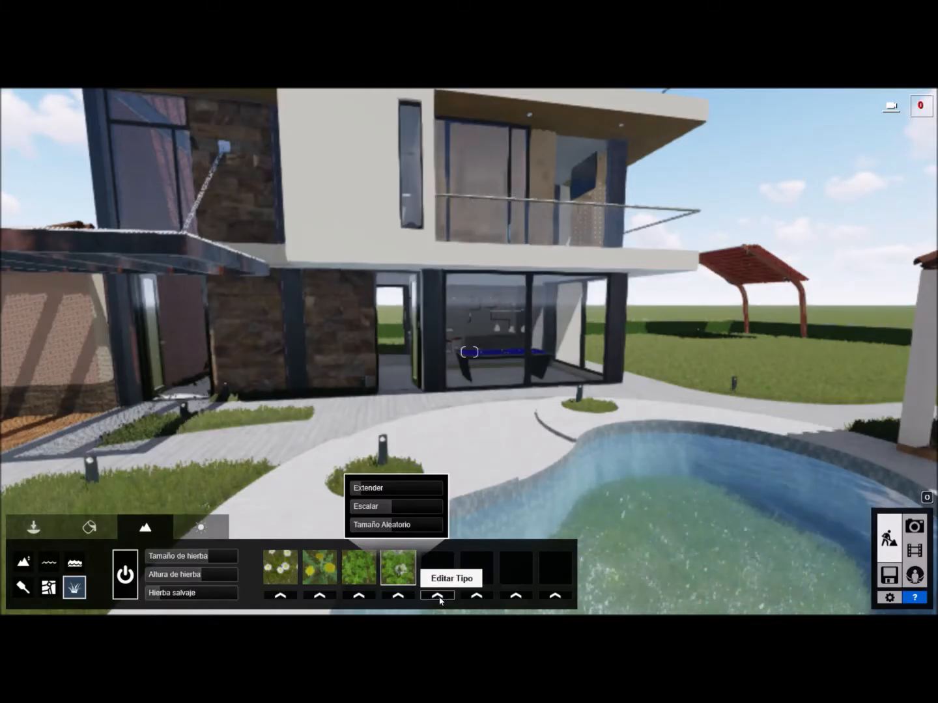
pyautogui.click(436, 597)
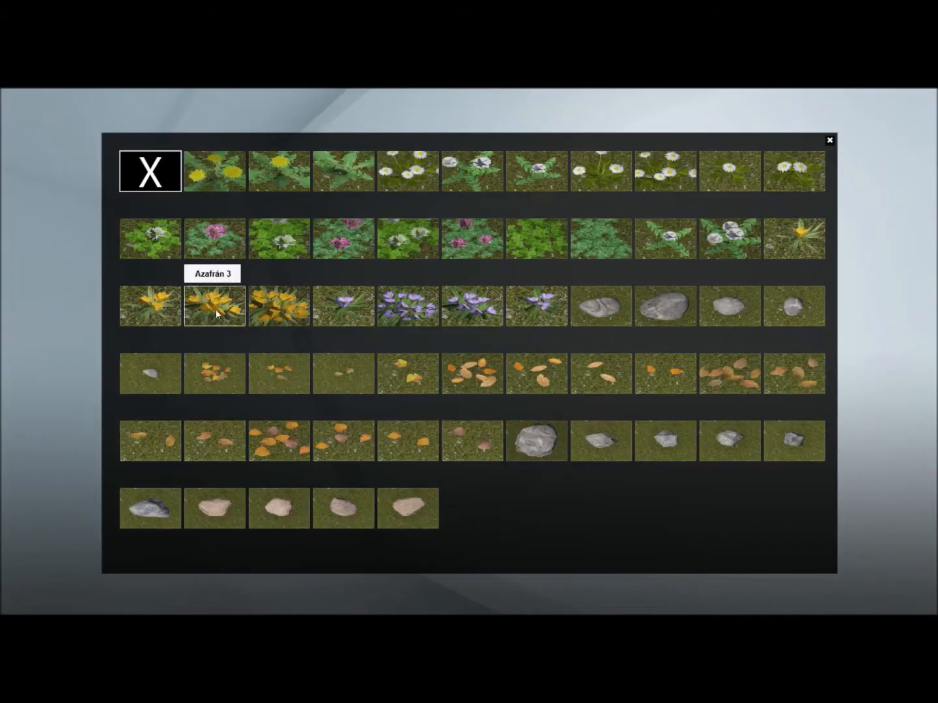
pyautogui.click(163, 308)
# Add three grey rocks of different sizes as the remaining scattered elements of the landscape grass.
pyautogui.click(476, 596)
pyautogui.click(538, 438)
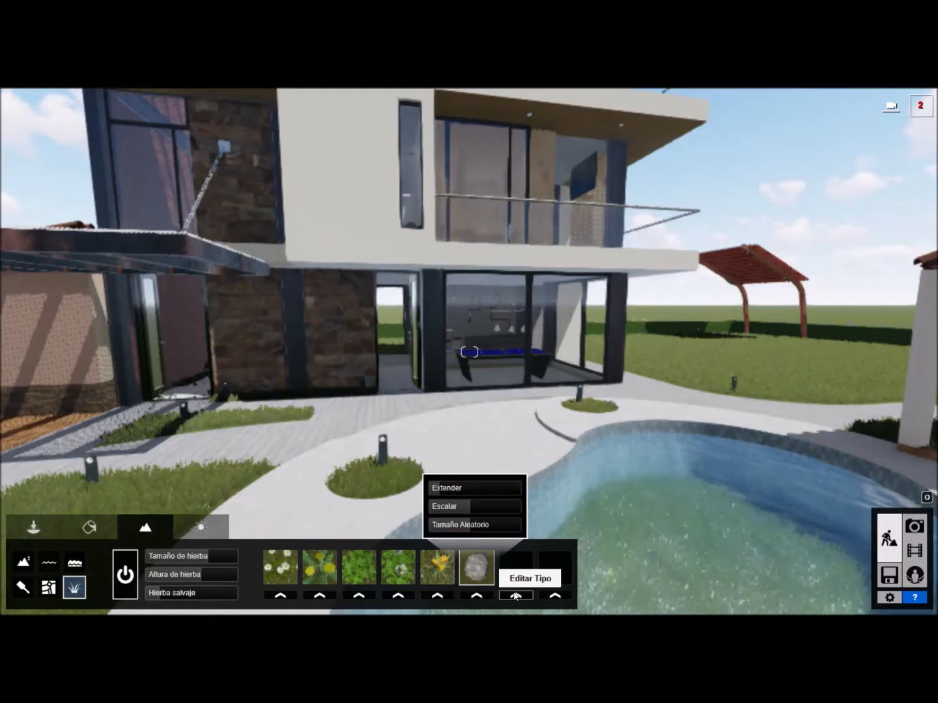
pyautogui.click(524, 593)
pyautogui.click(599, 443)
pyautogui.click(554, 598)
pyautogui.click(803, 451)
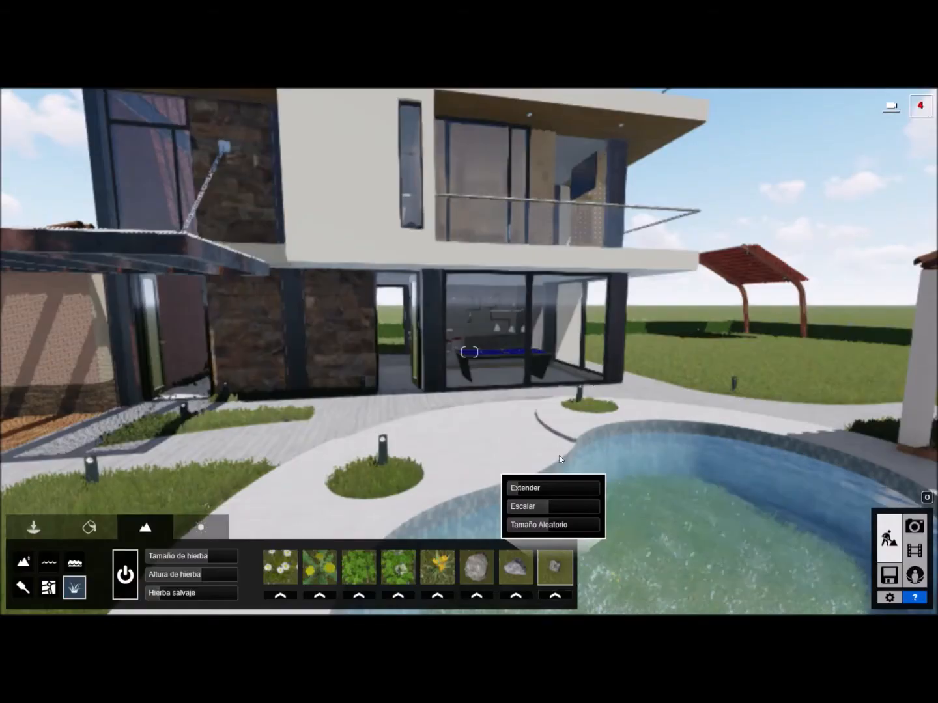
# Set the lawn's grass size to 0.4, readjust the grass height, and check the garden in photo mode.
pyautogui.press('s')
pyautogui.moveTo(469, 352); pyautogui.dragTo(391, 482, button='right')
pyautogui.click(191, 558)
pyautogui.click(173, 576)
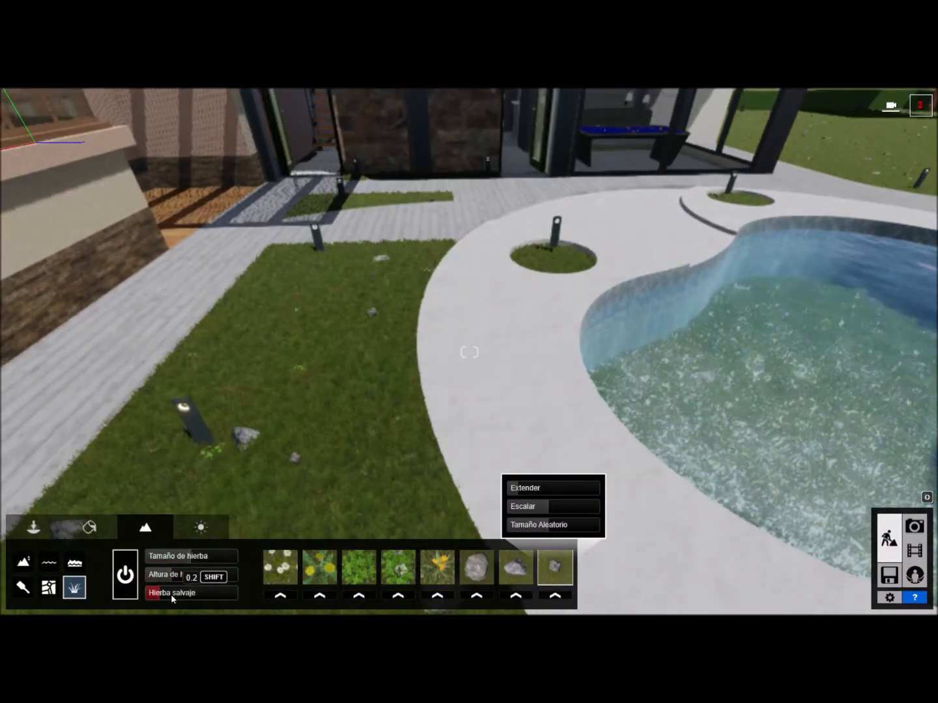
pyautogui.click(205, 576)
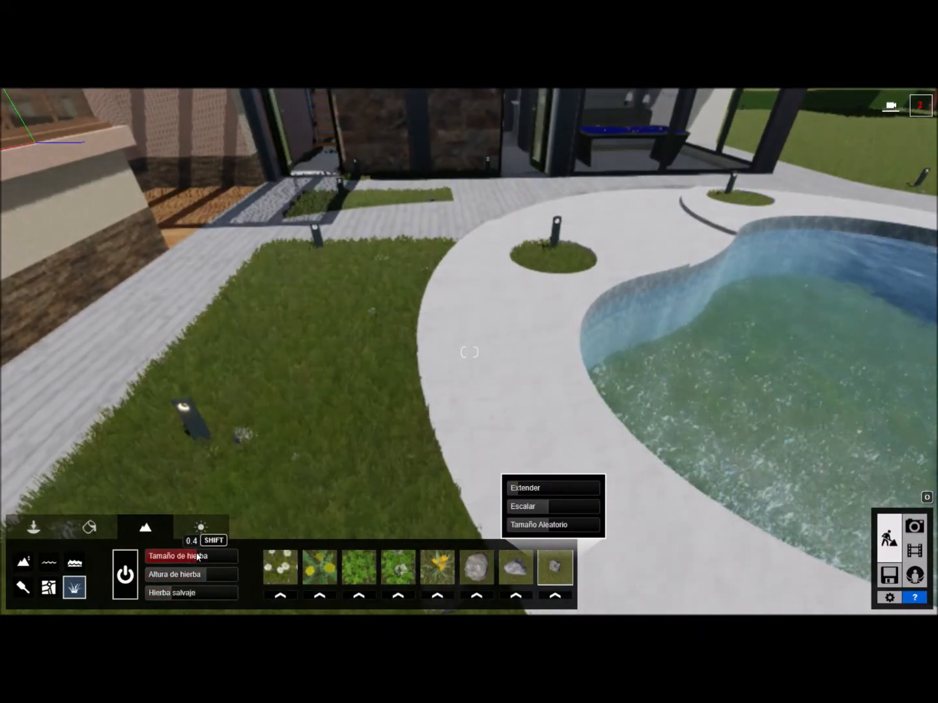
pyautogui.click(915, 526)
pyautogui.click(889, 543)
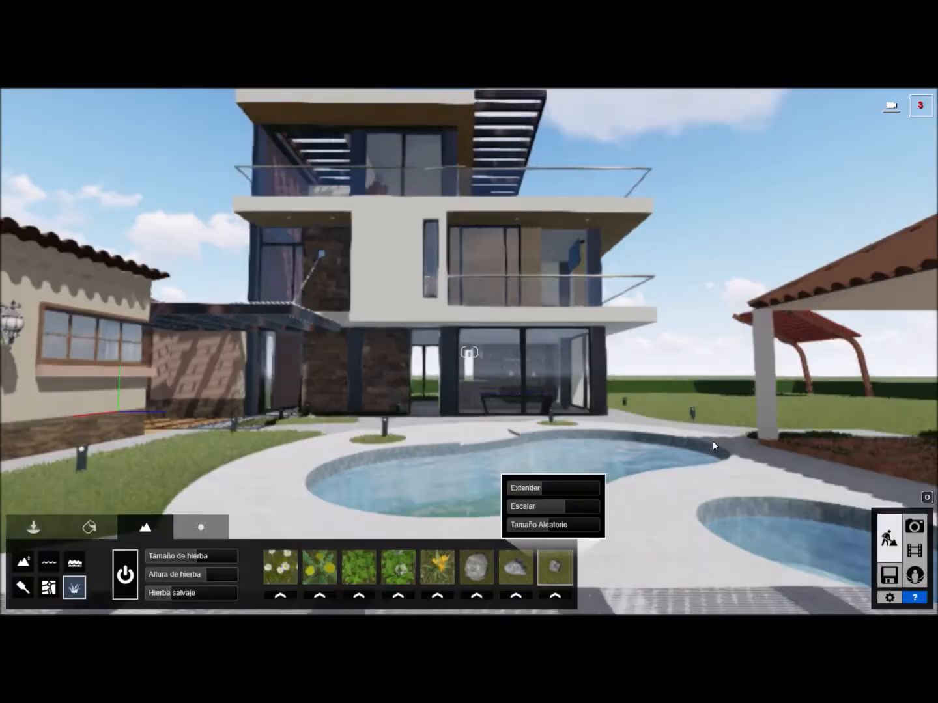
# Try a larger grass size beside the pool, and reduce both the grass height and size.
pyautogui.press('w')
pyautogui.click(235, 556)
pyautogui.moveTo(472, 325); pyautogui.dragTo(465, 420, button='right')
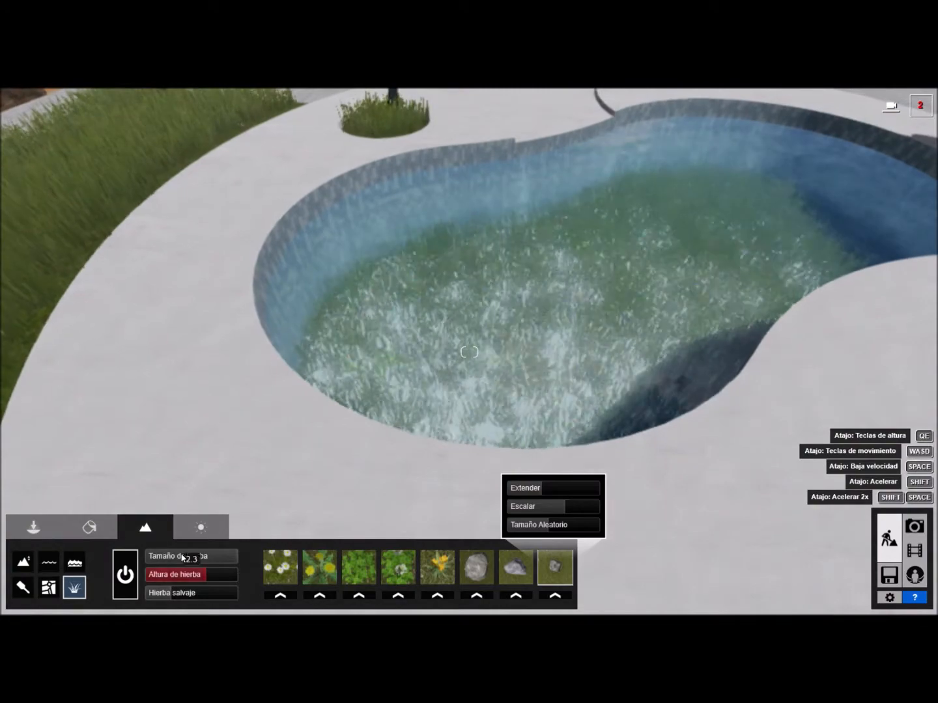
pyautogui.moveTo(198, 577); pyautogui.dragTo(165, 576)
pyautogui.moveTo(233, 555); pyautogui.dragTo(191, 562)
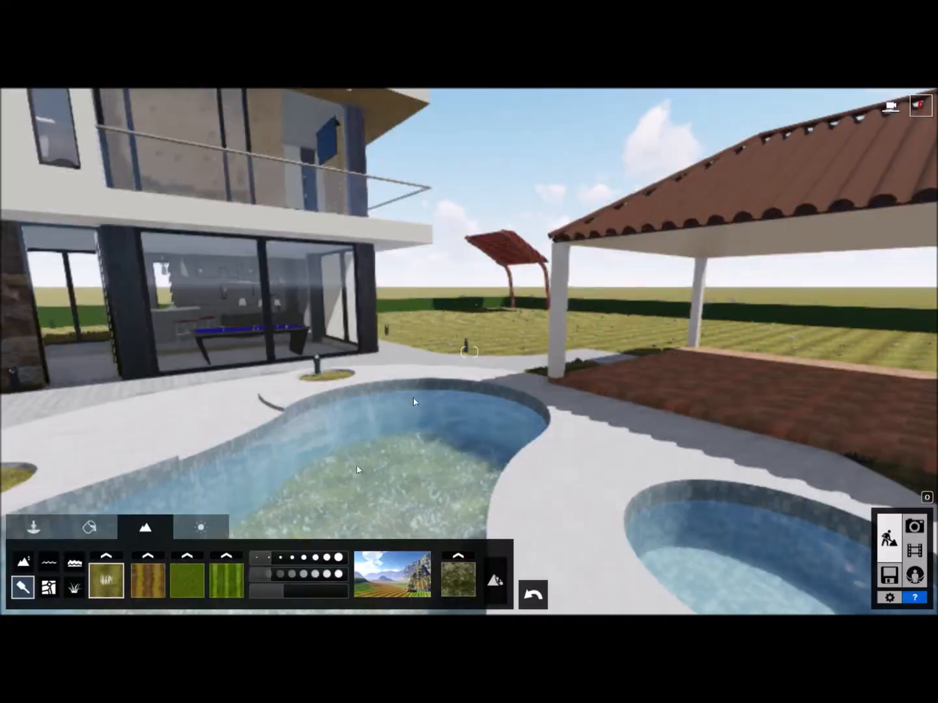
# Apply a red-flowering foliage material from the nature leaf materials to the perimeter hedge and save the changes.
pyautogui.click(90, 527)
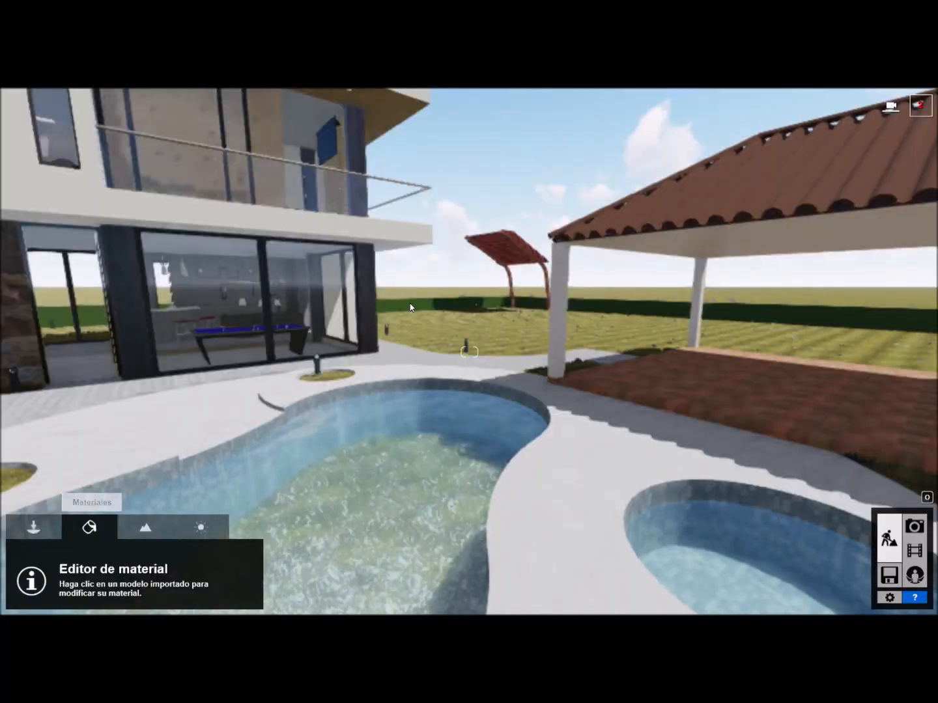
pyautogui.click(214, 350)
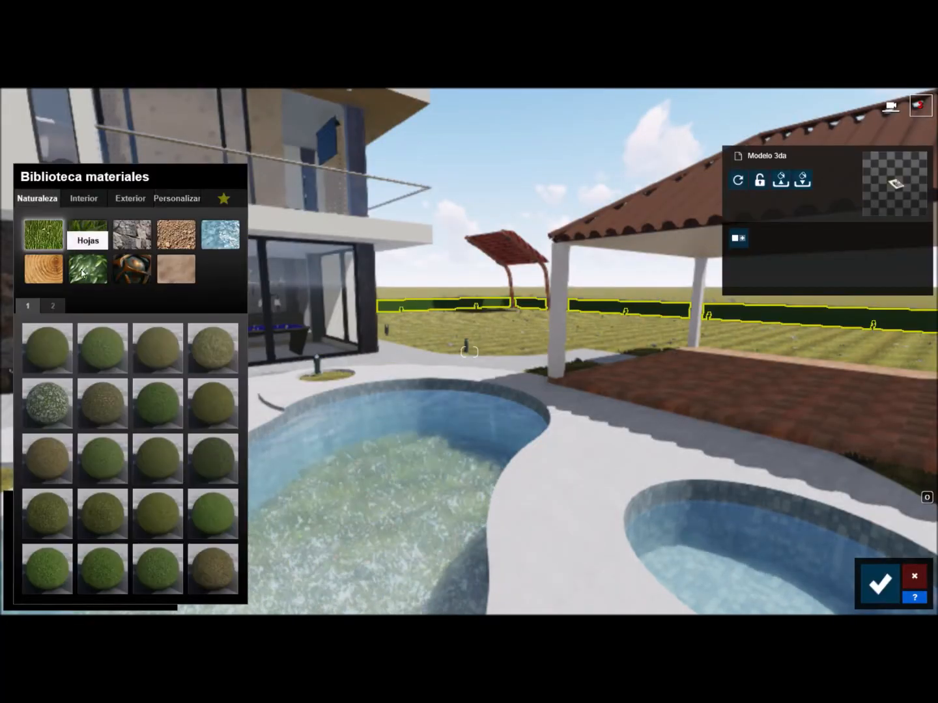
pyautogui.click(85, 269)
pyautogui.click(104, 406)
pyautogui.click(67, 395)
pyautogui.click(212, 405)
pyautogui.click(880, 583)
# Recall photo 1 of the house facade in photo mode and switch the program from full-screen to windowed display.
pyautogui.click(913, 526)
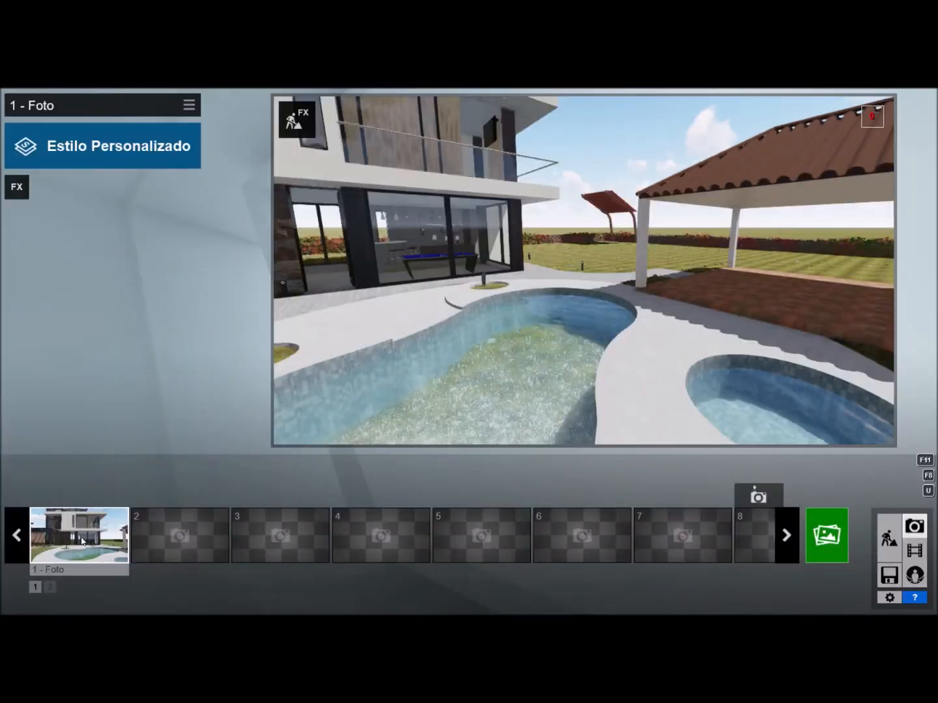
pyautogui.click(54, 496)
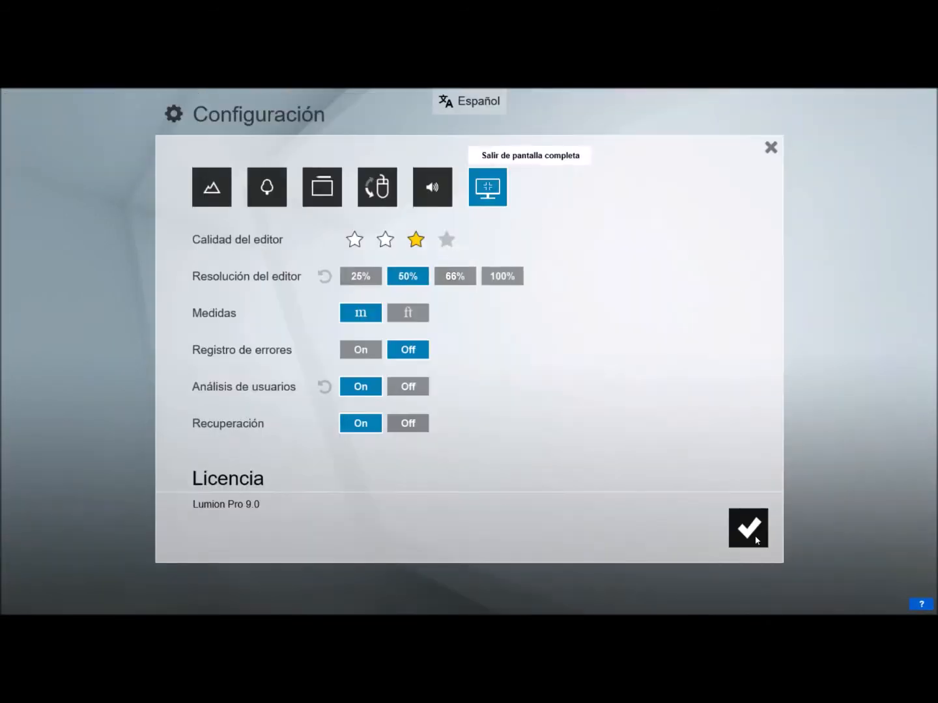
pyautogui.click(748, 528)
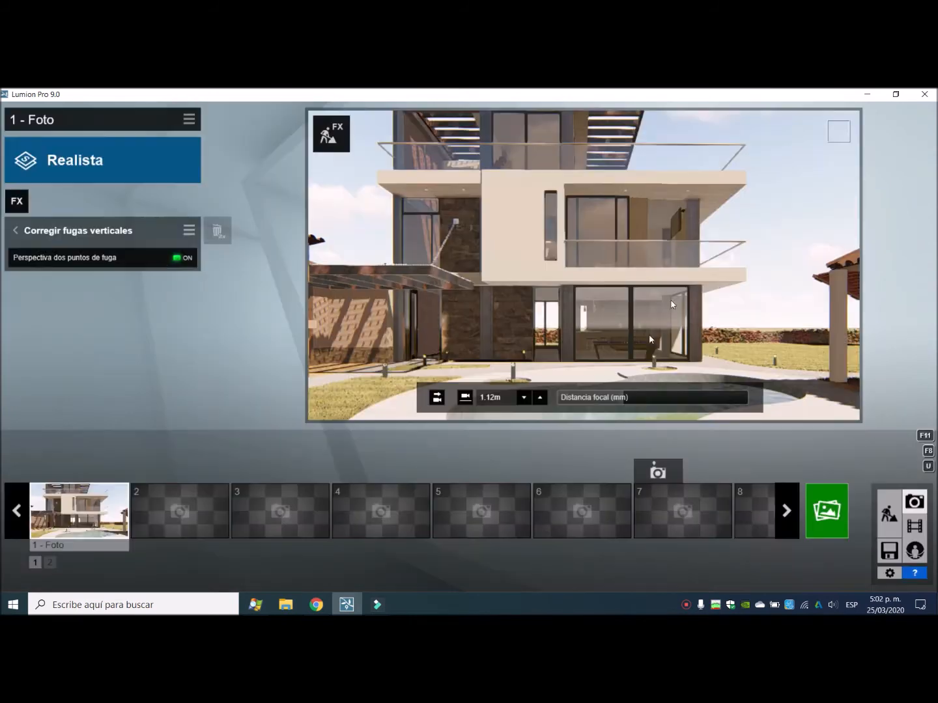
# Compare photo 1 with two-point perspective off and on, and add a Cielos reales effect with a cloudy sky.
pyautogui.click(175, 258)
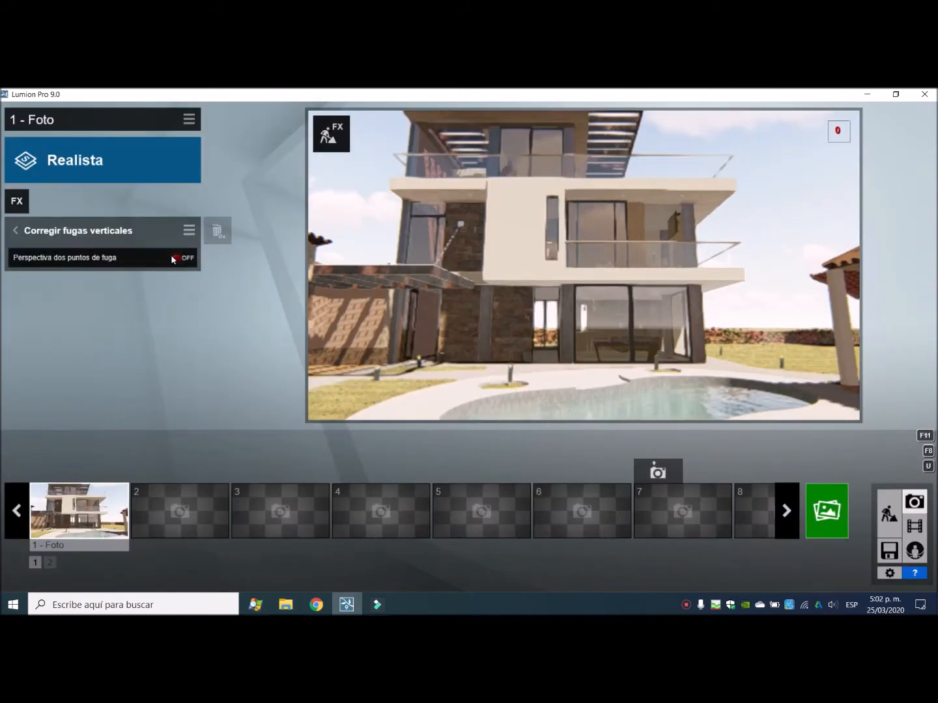
pyautogui.click(176, 258)
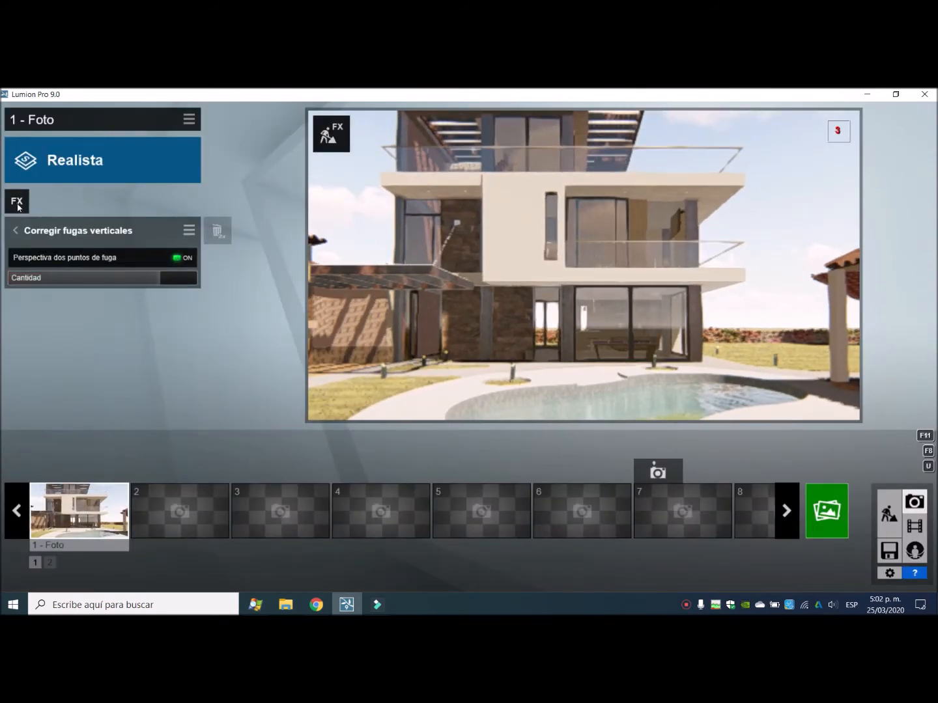
pyautogui.click(18, 203)
pyautogui.click(336, 129)
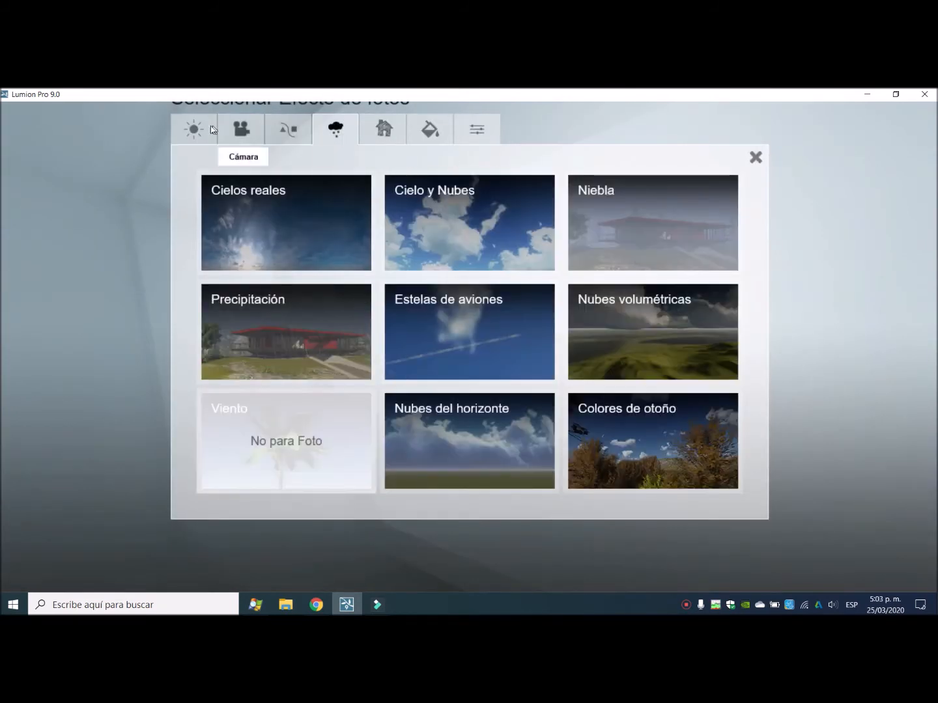
pyautogui.click(322, 235)
pyautogui.click(550, 143)
pyautogui.click(682, 291)
# Set the real sky's rotation to about -54.9 and raise its brightness.
pyautogui.moveTo(103, 303); pyautogui.dragTo(153, 308)
pyautogui.moveTo(88, 311); pyautogui.dragTo(75, 306)
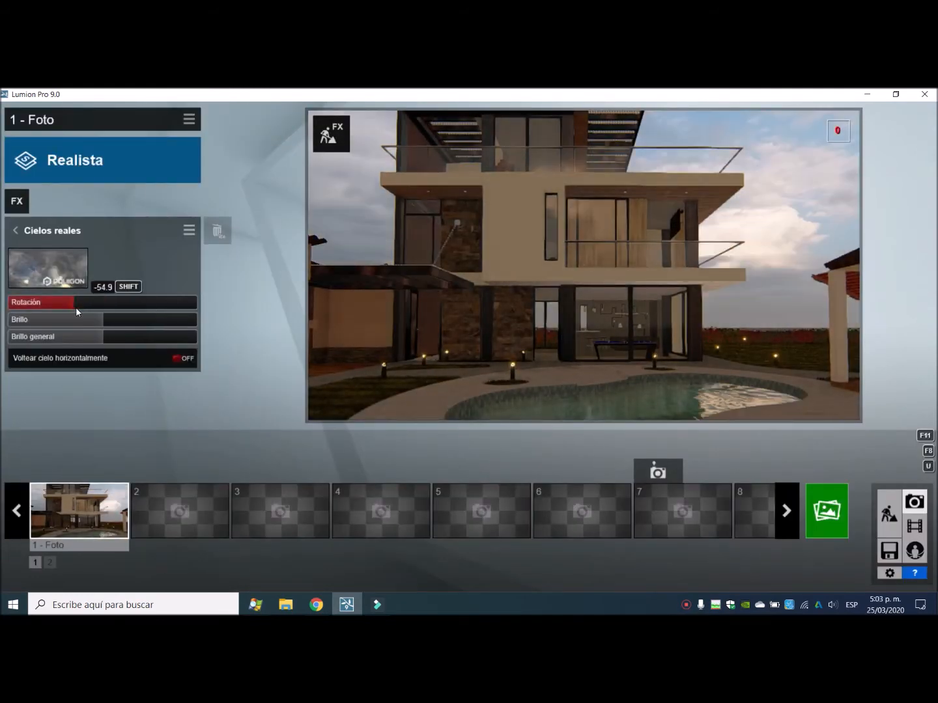
pyautogui.moveTo(135, 321)
pyautogui.mouseDown()
pyautogui.moveTo(161, 324)
pyautogui.moveTo(114, 343)
pyautogui.moveTo(137, 325)
pyautogui.mouseUp()
# Set photo 1's exposure to about 0.6 and reopen the Cielos reales effect settings.
pyautogui.click(14, 230)
pyautogui.click(59, 320)
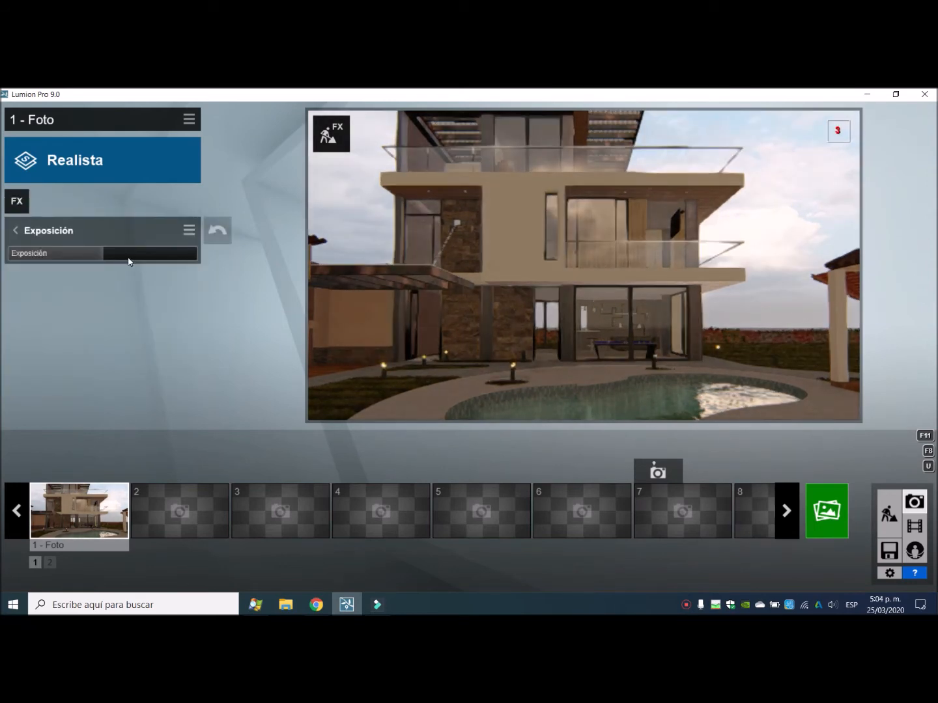
pyautogui.moveTo(126, 255); pyautogui.dragTo(132, 262)
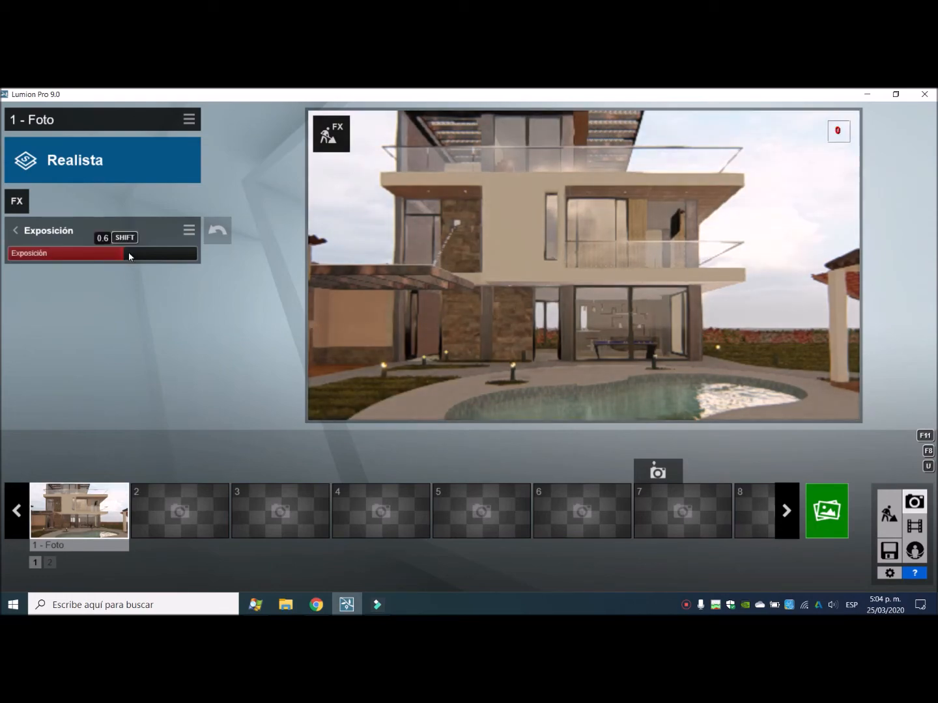
pyautogui.click(13, 230)
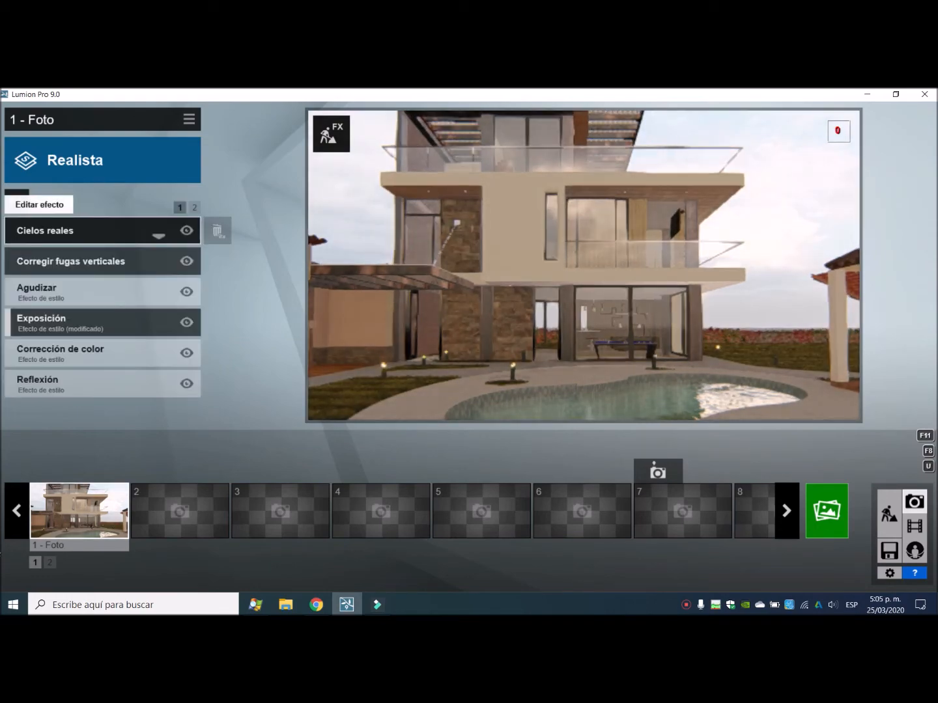
pyautogui.click(59, 231)
# Replace the pool wall material with a beige mosaic from the interior Azulejos materials and save the changes.
pyautogui.click(888, 514)
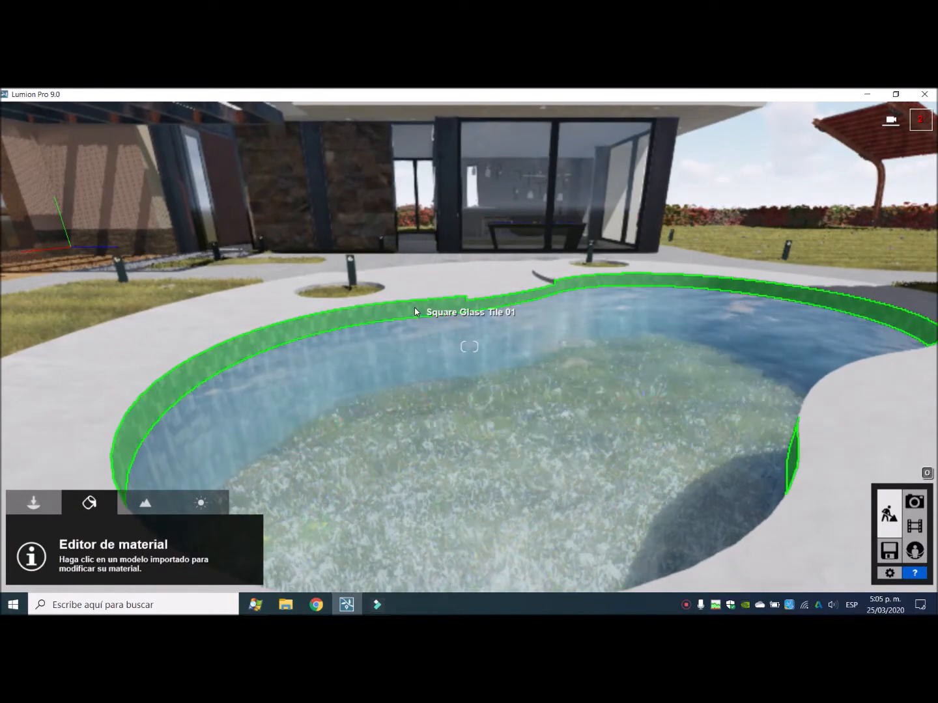
pyautogui.click(346, 348)
pyautogui.click(84, 173)
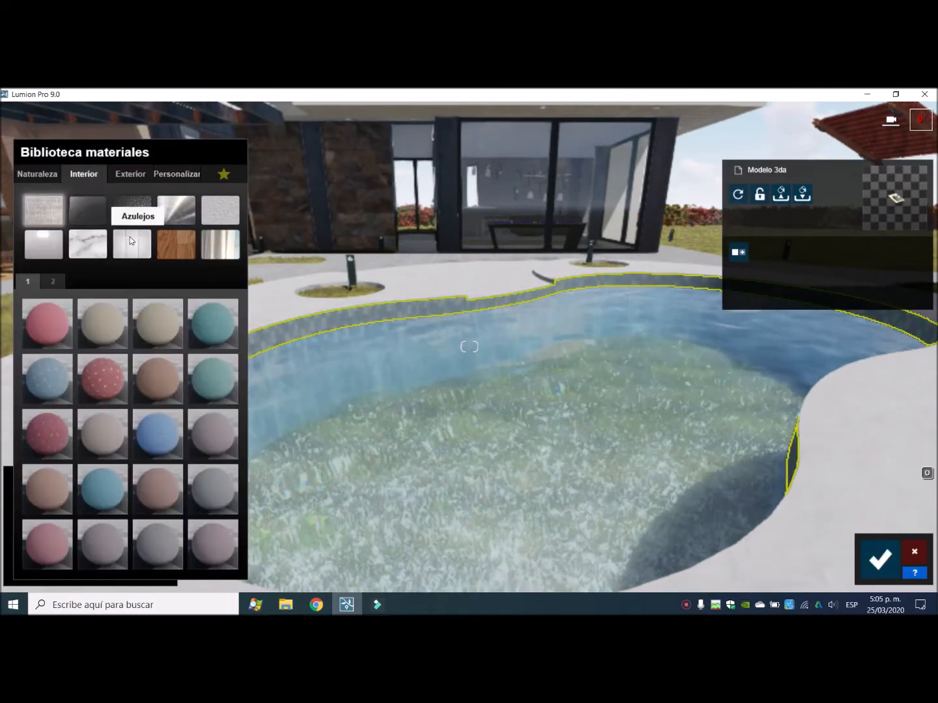
pyautogui.click(154, 281)
pyautogui.click(180, 281)
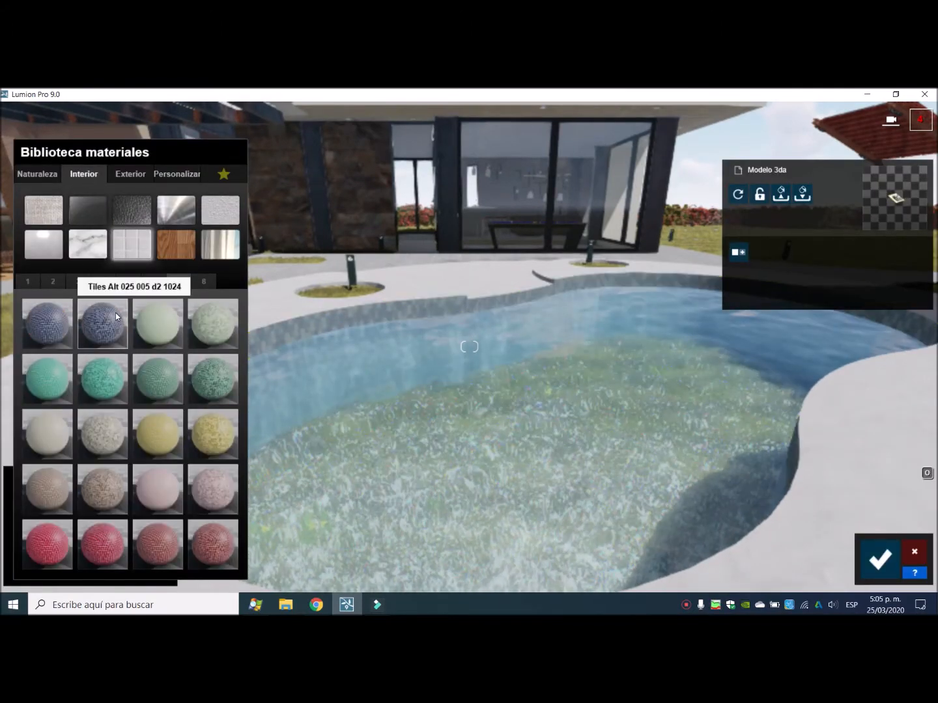
pyautogui.click(115, 313)
pyautogui.click(101, 432)
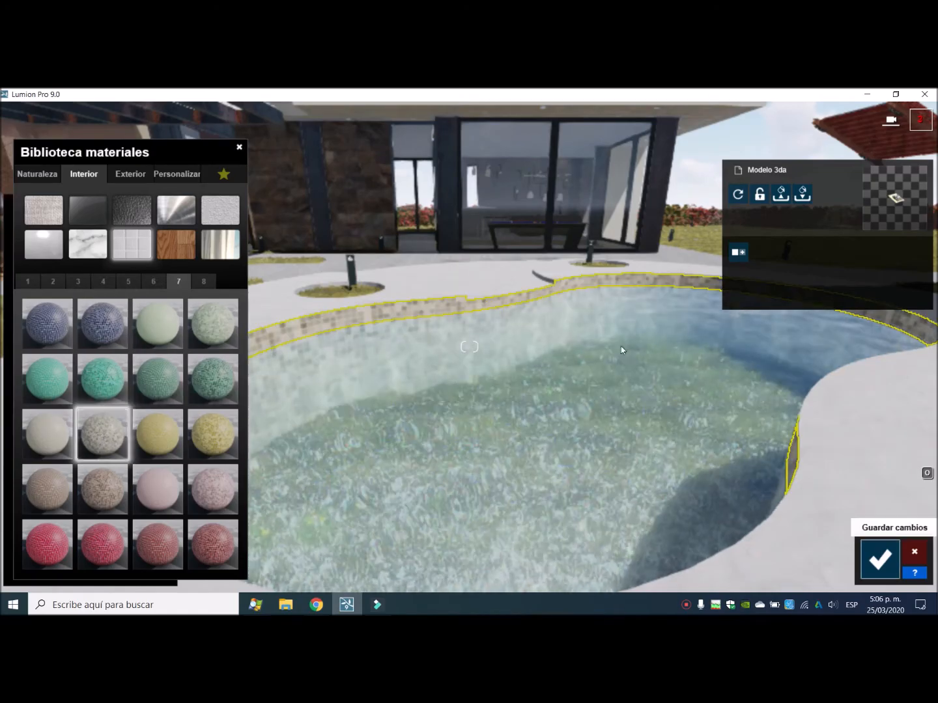
pyautogui.click(880, 558)
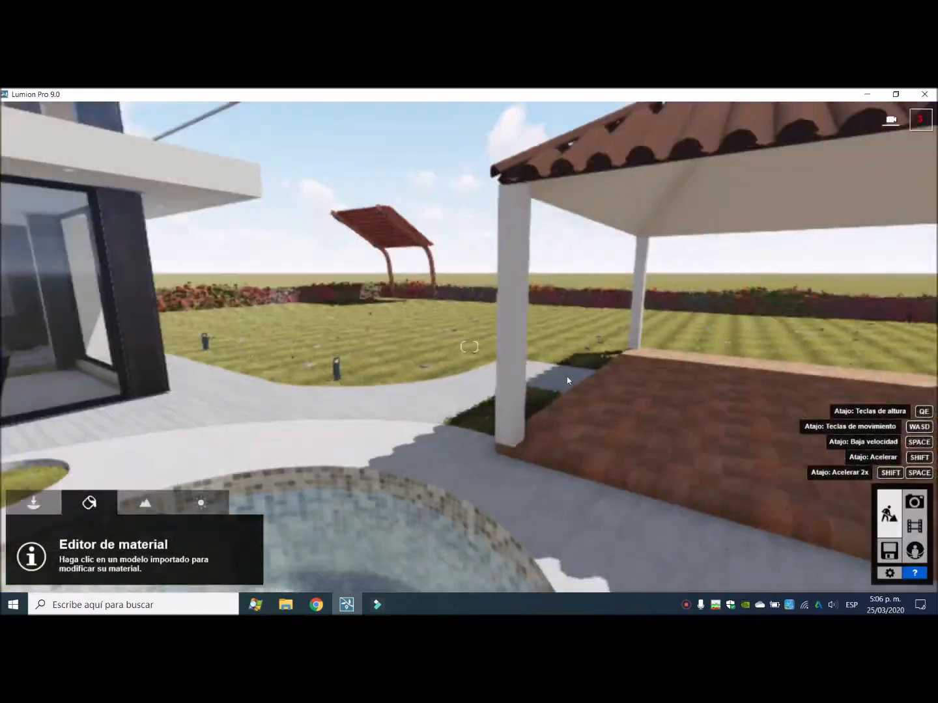
# Place a line of tall trees from the favourite nature objects along the hedge from the far corner past the solar panel.
pyautogui.press('w')
pyautogui.moveTo(567, 380); pyautogui.dragTo(469, 390, button='right')
pyautogui.moveTo(469, 347); pyautogui.dragTo(550, 384, button='right')
pyautogui.press('s')
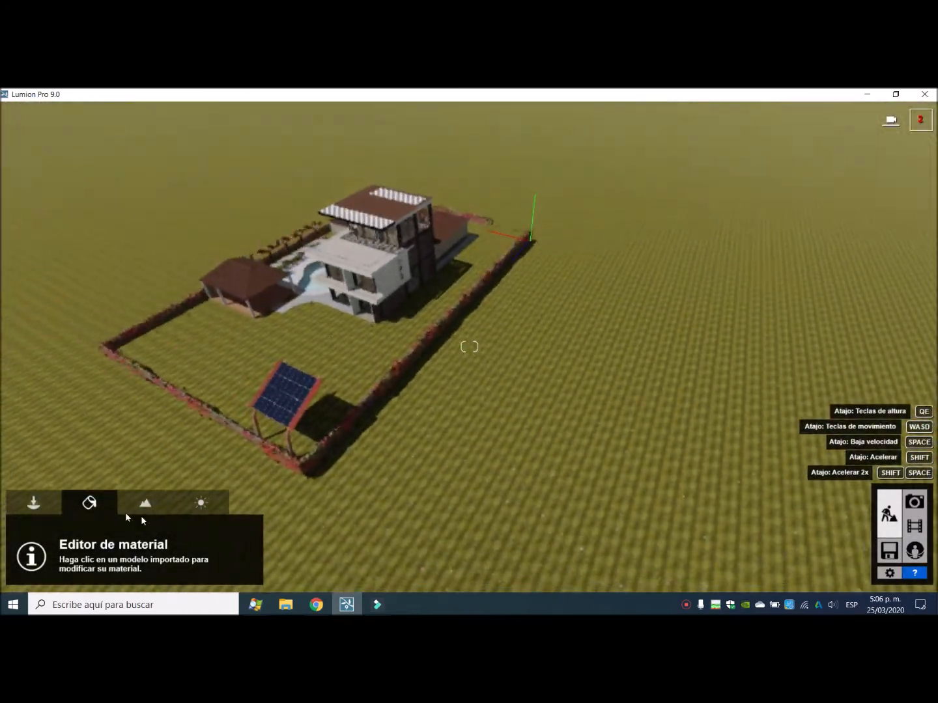
pyautogui.click(32, 504)
pyautogui.click(97, 541)
pyautogui.click(24, 196)
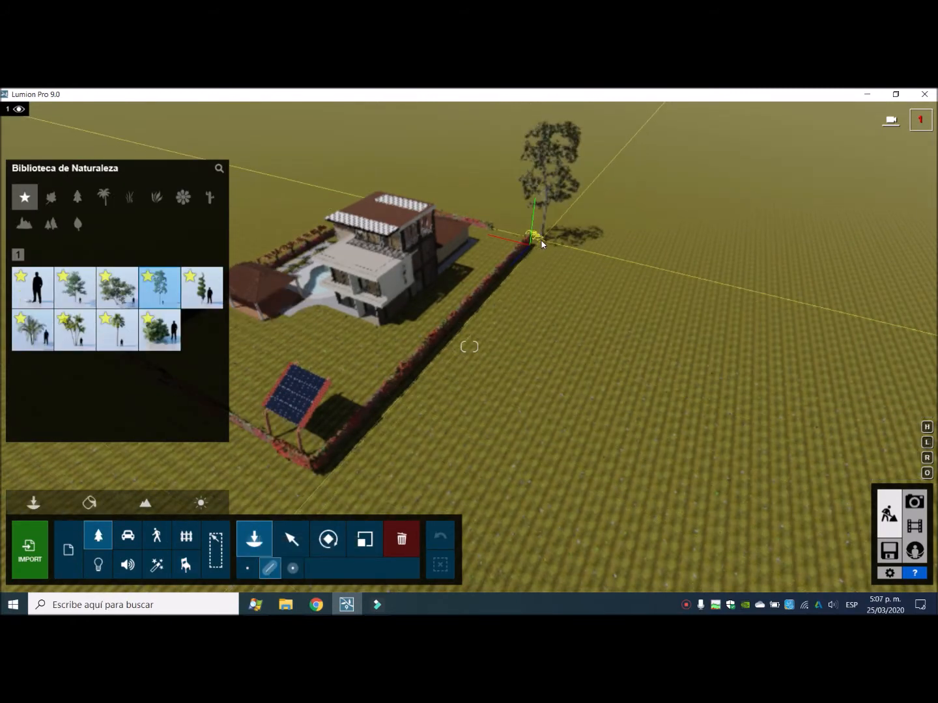
pyautogui.click(541, 242)
pyautogui.click(326, 497)
# Extend the tree placement line around the remaining sides of the property with additional path points.
pyautogui.moveTo(326, 496); pyautogui.dragTo(258, 379, button='right')
pyautogui.keyDown('ctrl'); pyautogui.click(255, 378); pyautogui.keyUp('ctrl')
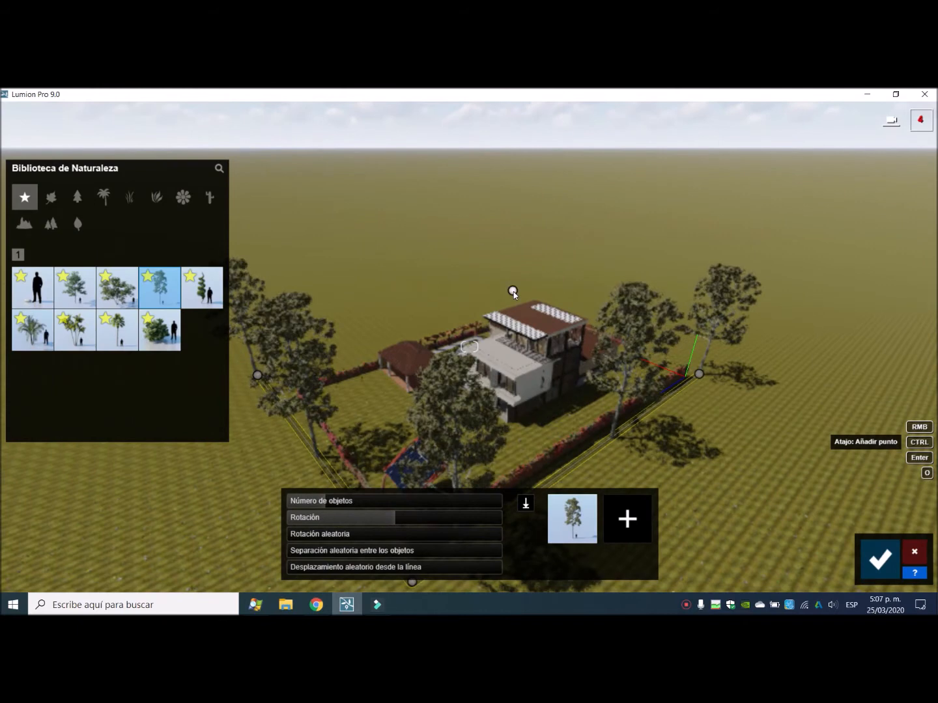
pyautogui.keyDown('ctrl'); pyautogui.click(520, 285); pyautogui.keyUp('ctrl')
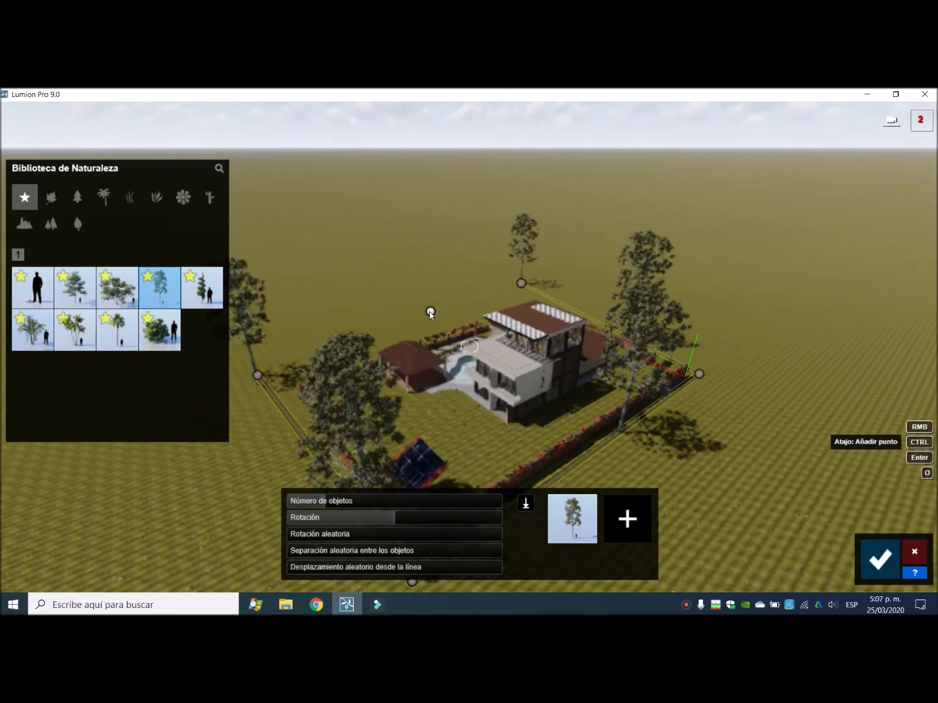
pyautogui.keyDown('ctrl'); pyautogui.click(431, 313); pyautogui.keyUp('ctrl')
pyautogui.keyDown('ctrl'); pyautogui.click(311, 357); pyautogui.keyUp('ctrl')
pyautogui.keyDown('ctrl'); pyautogui.click(373, 332); pyautogui.keyUp('ctrl')
pyautogui.keyDown('ctrl'); pyautogui.click(402, 326); pyautogui.keyUp('ctrl')
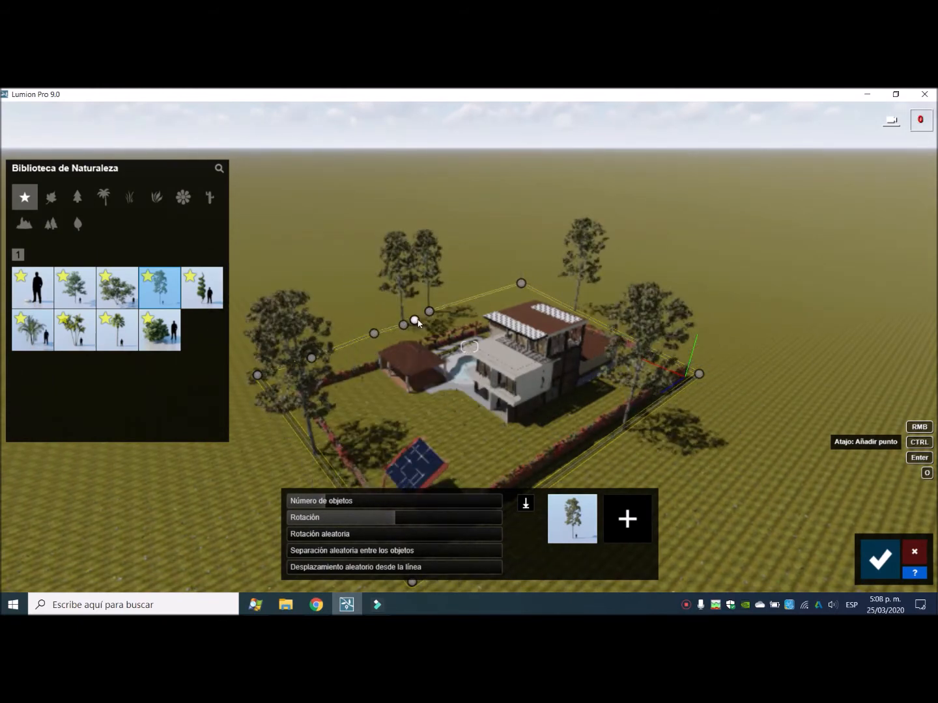
pyautogui.keyDown('ctrl'); pyautogui.click(415, 319); pyautogui.keyUp('ctrl')
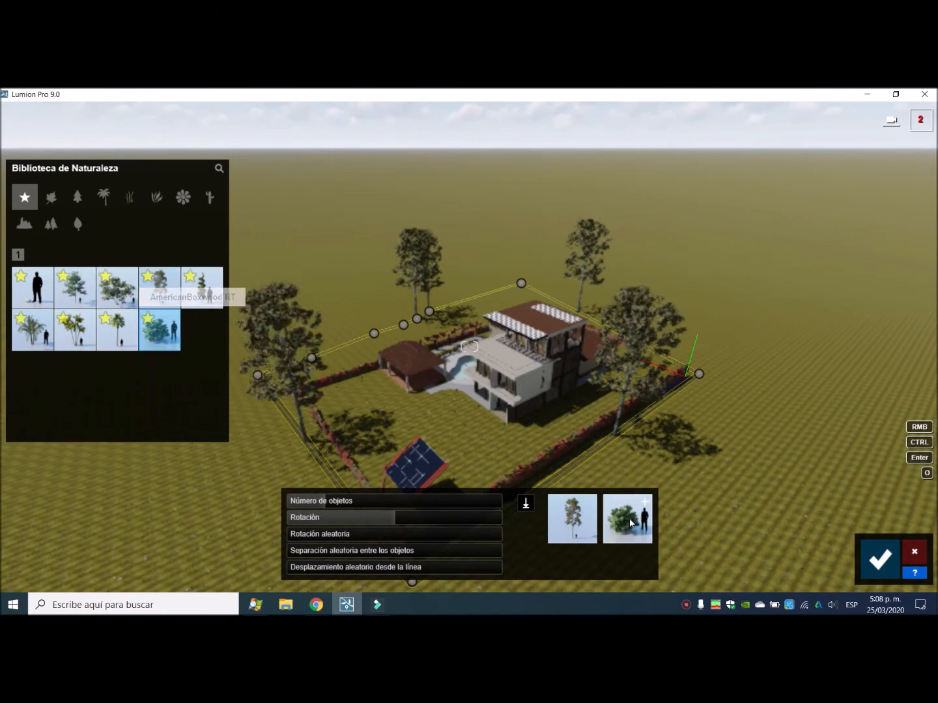
# Add the AmericanBoxwood RT shrub, a palm, the Japanese Maple L2 RT and another favourite tree to the placement mix.
pyautogui.click(630, 524)
pyautogui.click(119, 330)
pyautogui.click(653, 520)
pyautogui.click(121, 287)
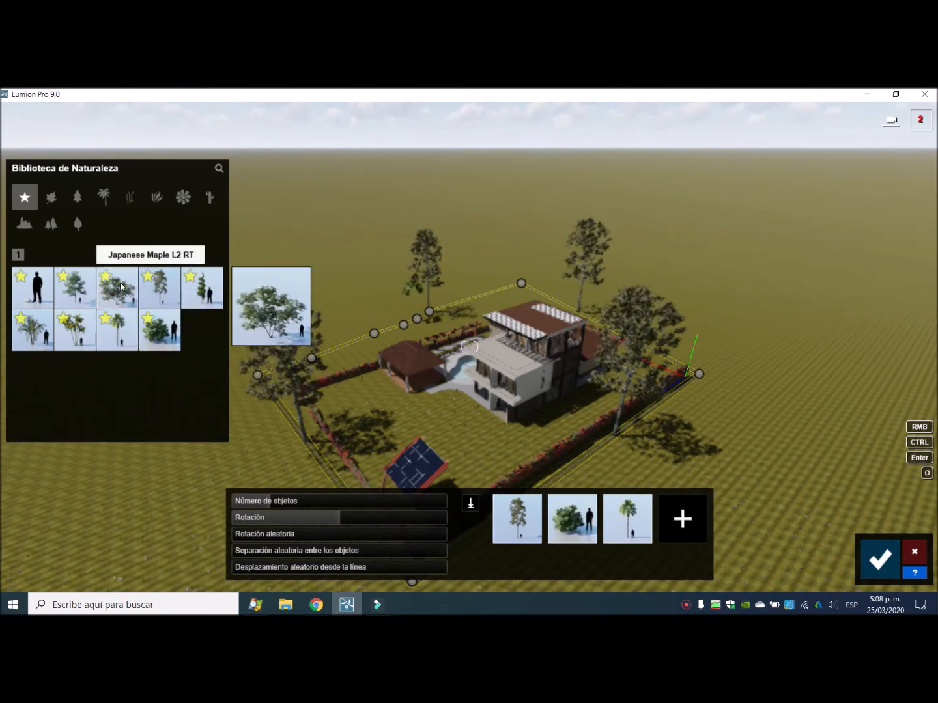
pyautogui.click(683, 519)
pyautogui.click(75, 288)
pyautogui.click(686, 512)
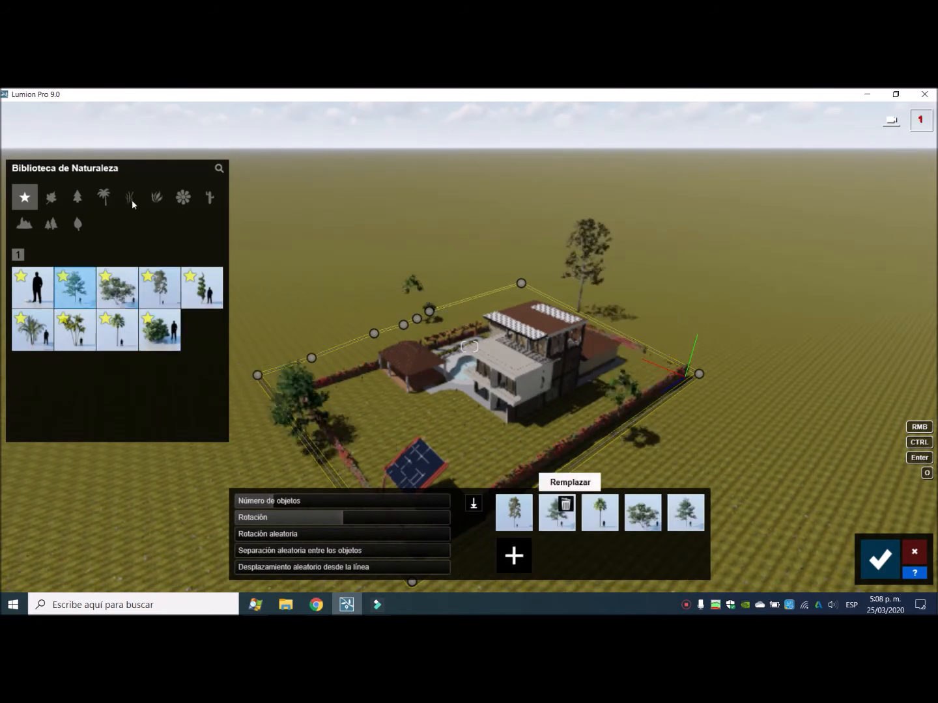
# Add two firs, ChineseJuniper B6 and a conical conifer to the mix, greatly increase the number of objects, and accept the placement.
pyautogui.click(78, 197)
pyautogui.click(513, 555)
pyautogui.click(202, 373)
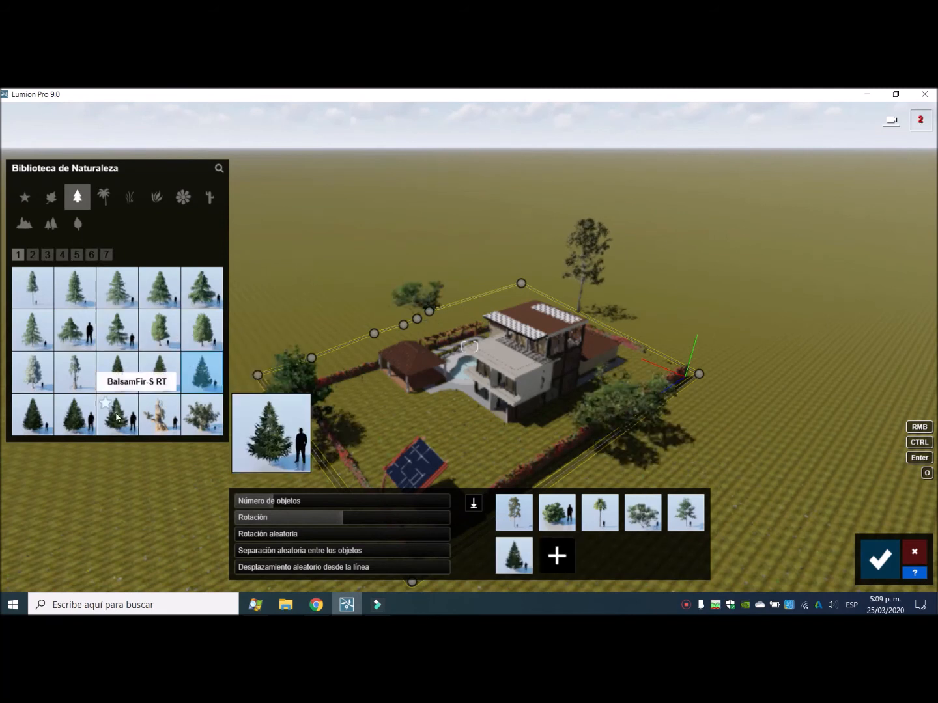
pyautogui.click(559, 556)
pyautogui.click(33, 255)
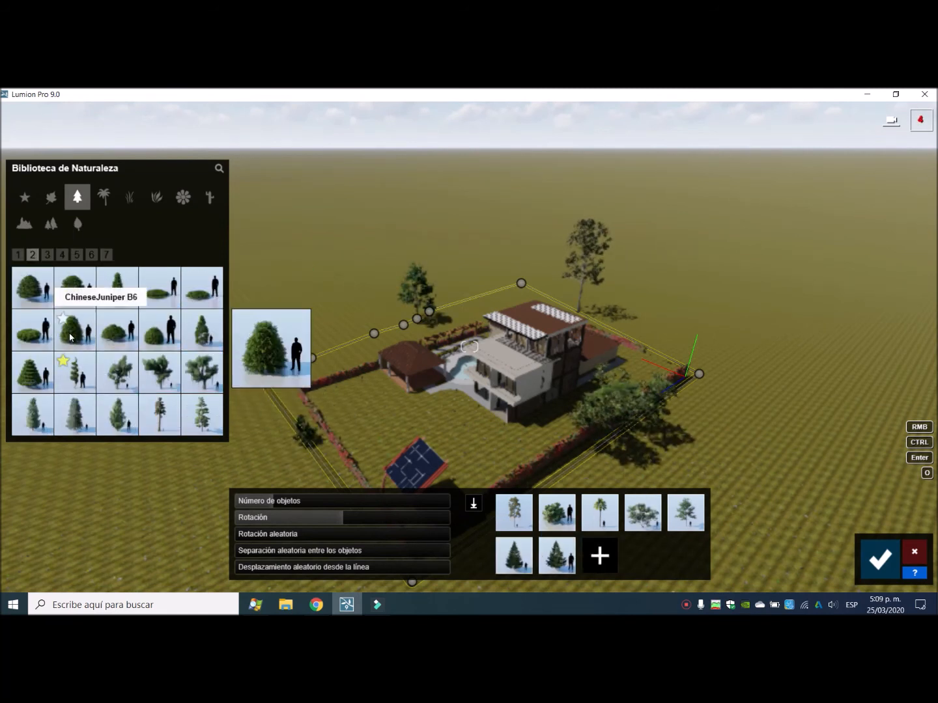
pyautogui.click(70, 336)
pyautogui.click(600, 558)
pyautogui.click(202, 332)
pyautogui.click(642, 555)
pyautogui.moveTo(275, 501); pyautogui.dragTo(434, 502)
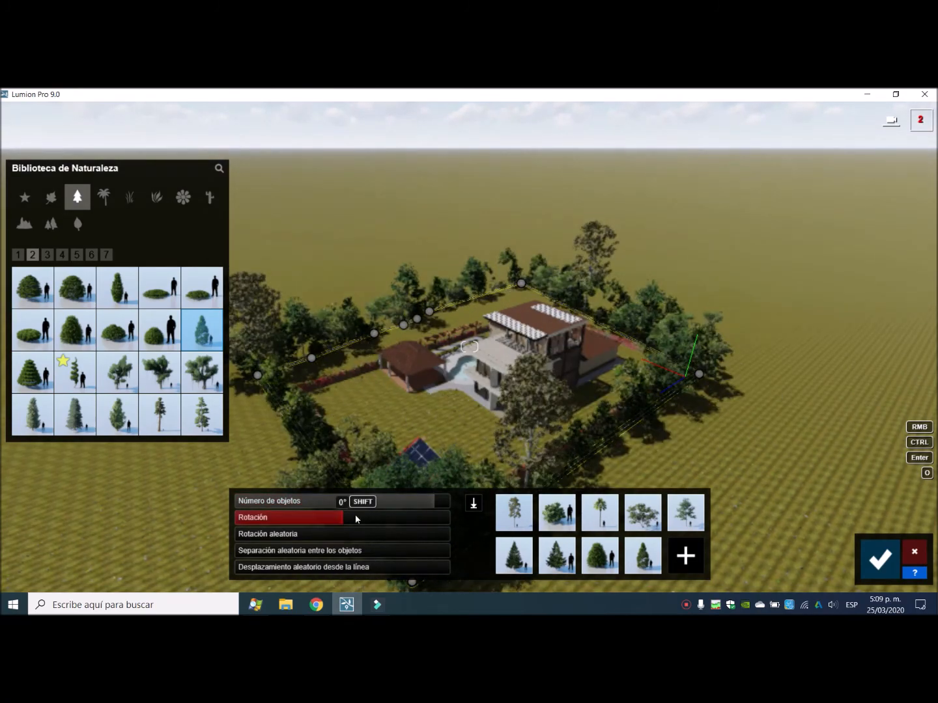
pyautogui.click(879, 559)
# Render photo 1 of the facade as a 1280x720 JPG and close the finished render.
pyautogui.click(914, 502)
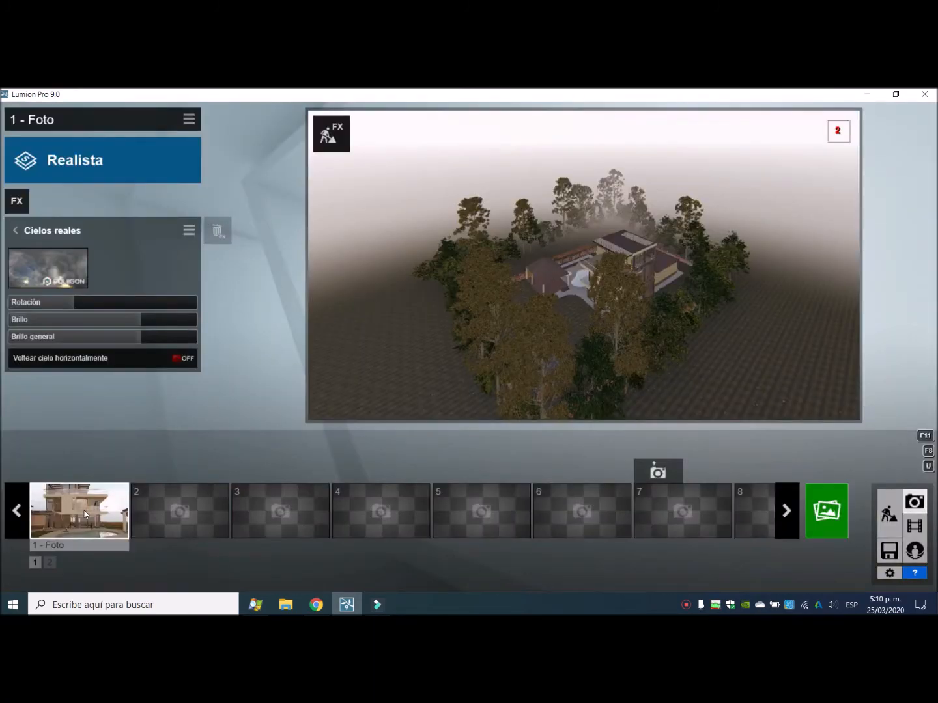
pyautogui.click(826, 511)
pyautogui.click(226, 506)
pyautogui.press('Return')
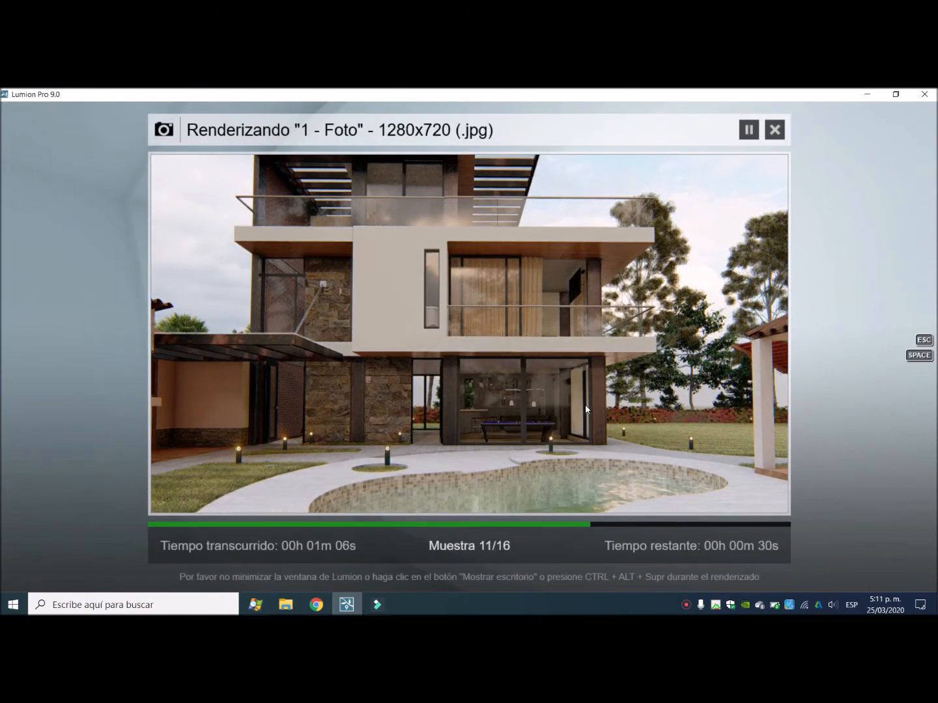
pyautogui.click(748, 546)
# Launch Photoshop.
pyautogui.press('super')
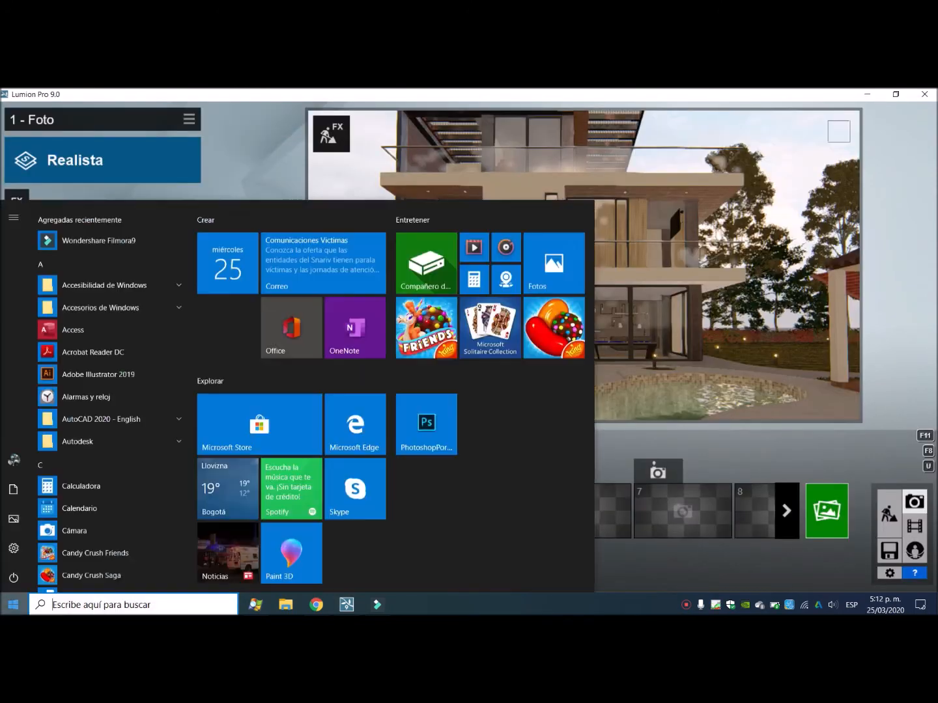
pyautogui.write('phot')
pyautogui.press('Return')
# Save the Lumion scene as Trabajo Final.
pyautogui.click(887, 551)
pyautogui.click(350, 287)
pyautogui.write('Trabajo Final')
pyautogui.press('Return')
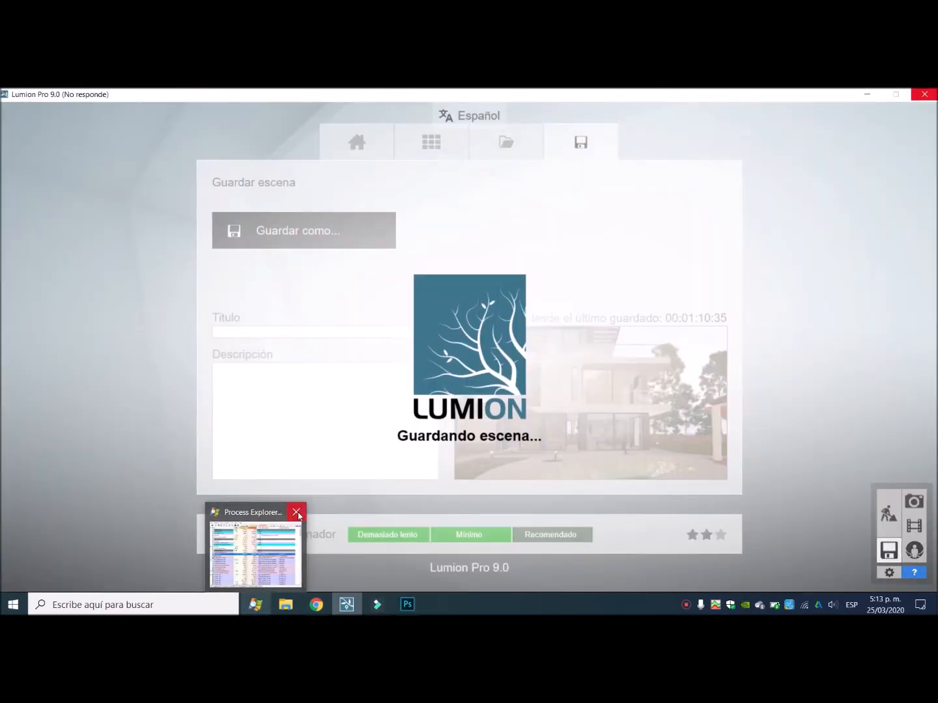
# Close Process Explorer and end the suspended Lumion 9.0 task in Task Manager.
pyautogui.click(296, 512)
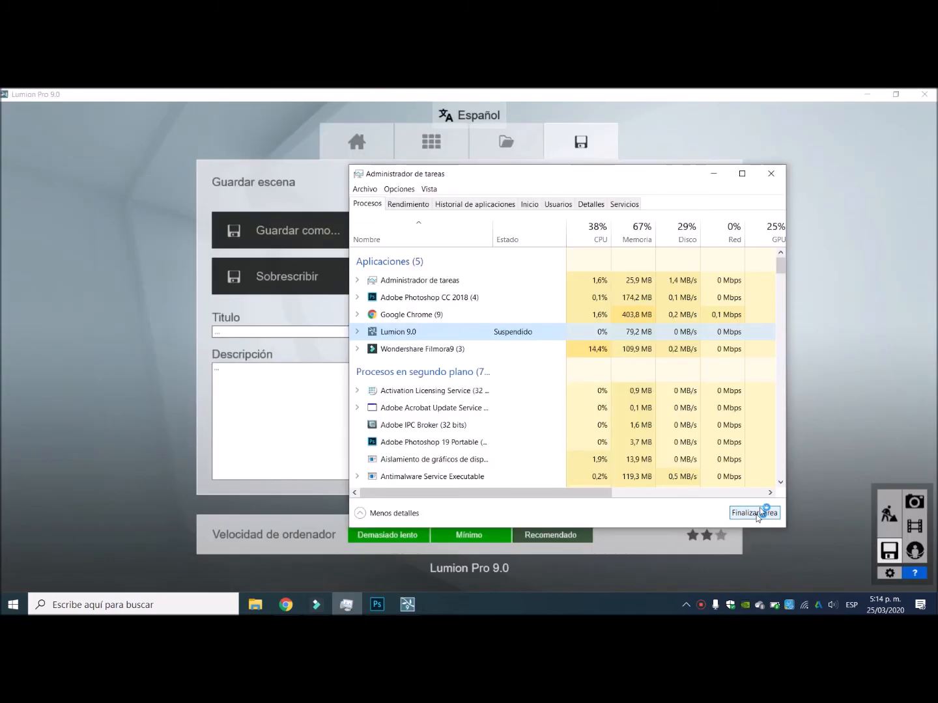
pyautogui.click(753, 512)
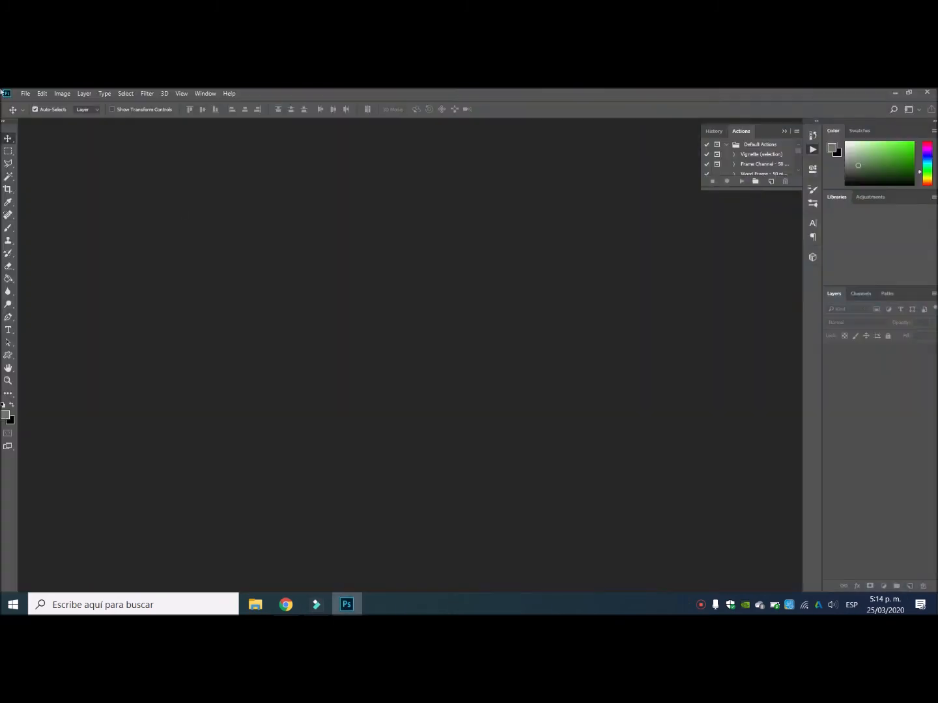
# Open the rendered facade image 3.jpg in Photoshop.
pyautogui.hotkey('ctrl', 'o')
pyautogui.click(50, 281)
pyautogui.doubleClick(195, 183)
pyautogui.doubleClick(464, 185)
# Apply Camera Raw: temperature -2, tint +6, exposure +0.22, contrast -10, highlights +33, shadows +22, whites +33, blacks +17, clarity +4, slightly lower saturation.
pyautogui.click(148, 93)
pyautogui.click(221, 163)
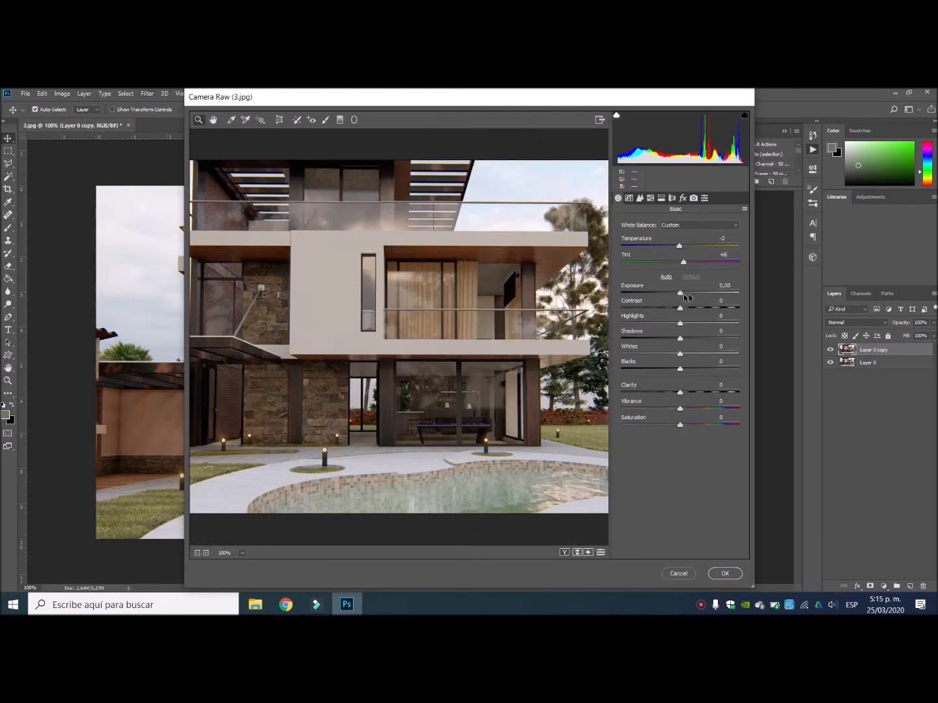
pyautogui.moveTo(683, 295); pyautogui.dragTo(686, 294)
pyautogui.moveTo(723, 333); pyautogui.dragTo(701, 333)
pyautogui.moveTo(680, 337); pyautogui.dragTo(710, 355)
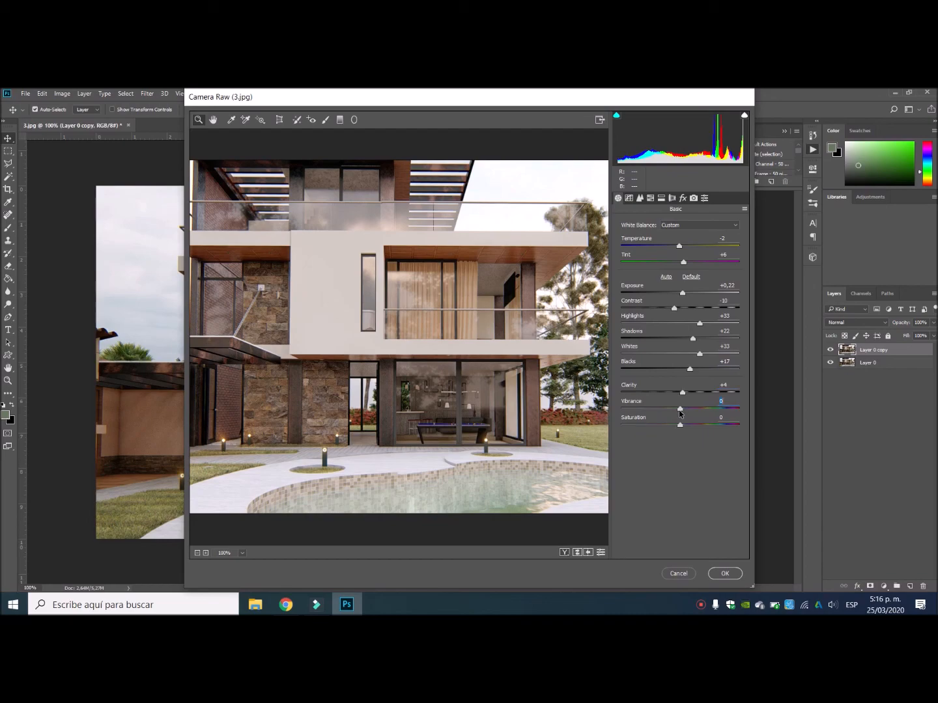
pyautogui.moveTo(677, 431); pyautogui.dragTo(674, 431)
pyautogui.click(724, 573)
# Crop narrow strips off both sides of the facade image, cutting away the pavilion post on the pool's far side.
pyautogui.click(9, 190)
pyautogui.moveTo(97, 362); pyautogui.dragTo(108, 363)
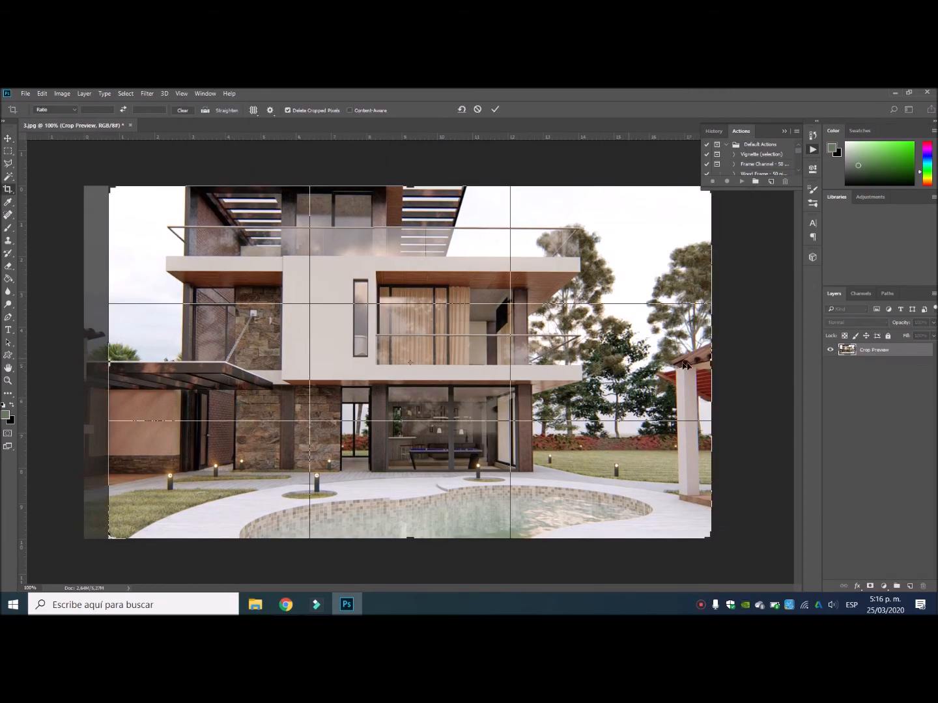
pyautogui.moveTo(711, 362); pyautogui.dragTo(684, 366)
pyautogui.press('Return')
# Save the cropped facade image as a separate file.
pyautogui.click(25, 93)
pyautogui.click(53, 231)
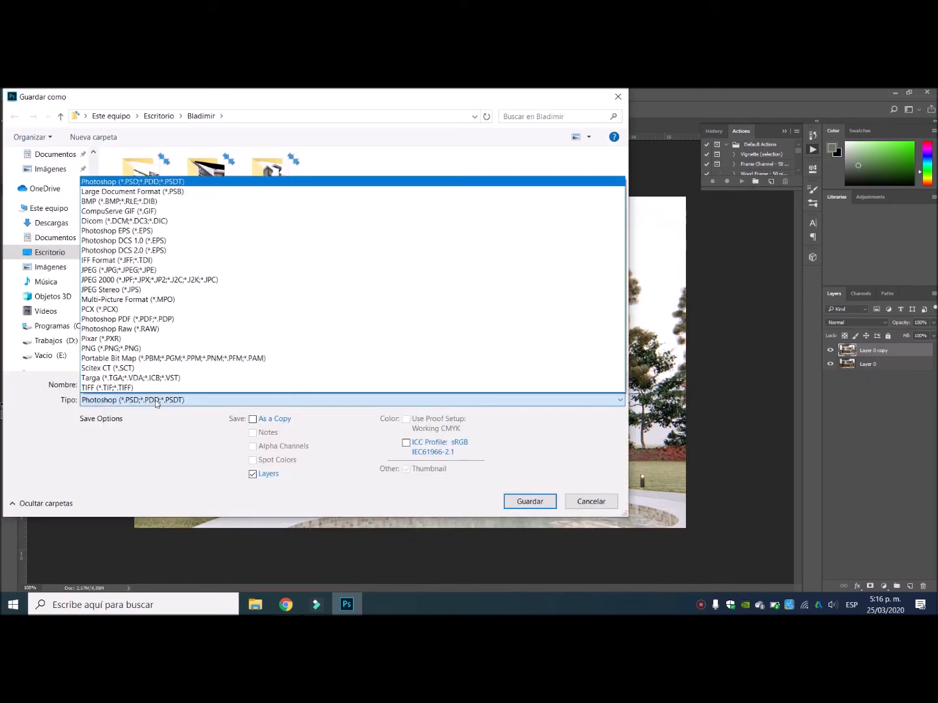